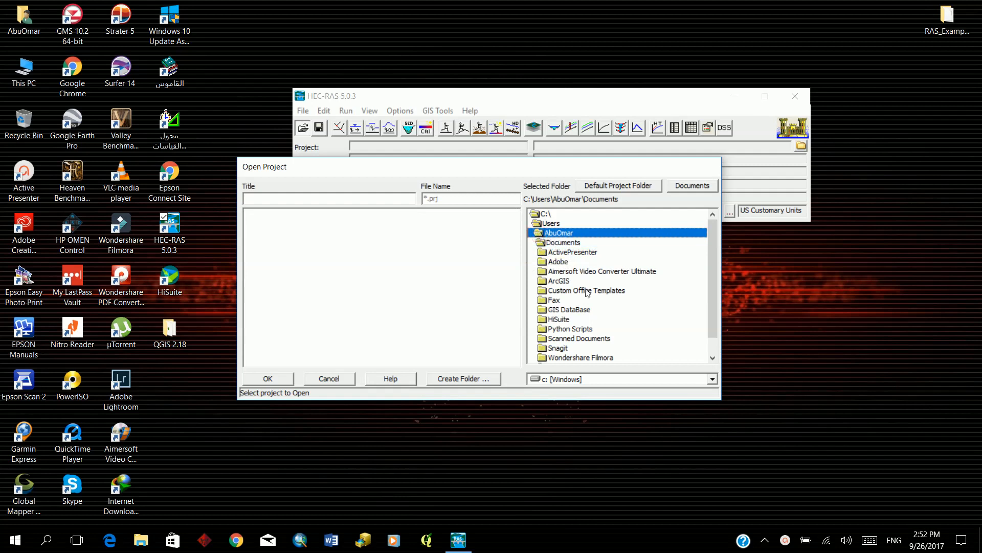
Browse from the C: drive root to the RAS_Examples folder on the Desktop for opening a project.
mouse_move(712, 335)
left_mouse_down()
mouse_move(713, 347)
mouse_move(713, 328)
left_mouse_up()
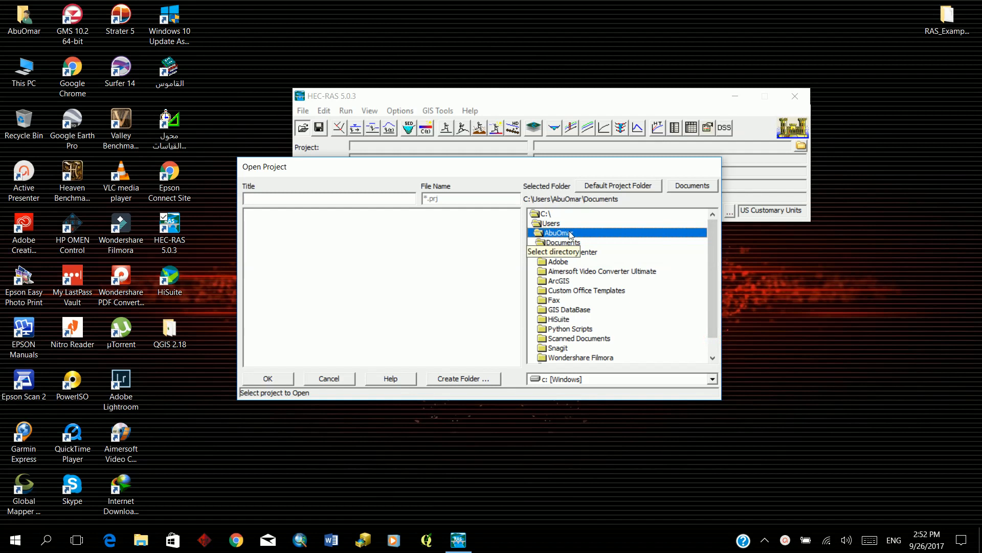
scroll(595, 314, "down", 1)
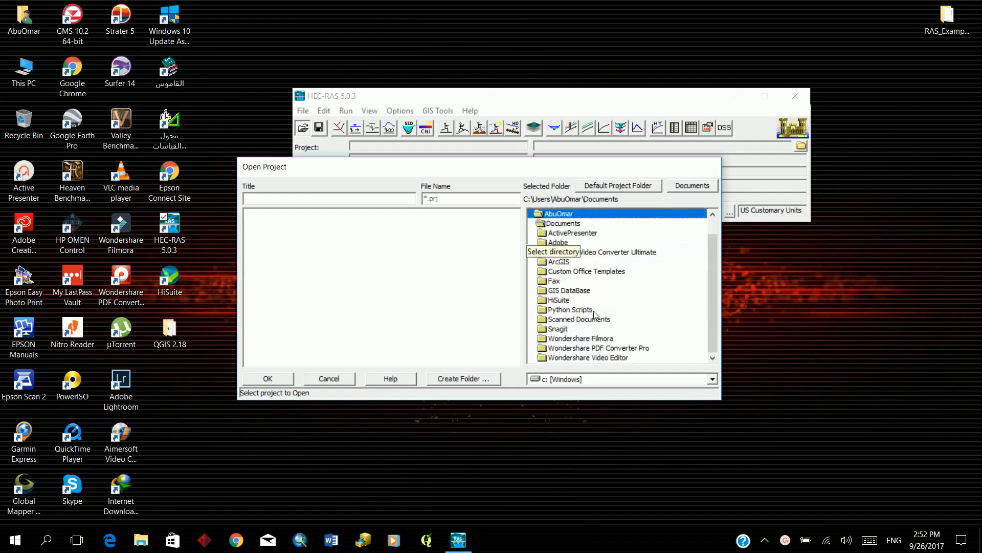
scroll(590, 305, "up", 1)
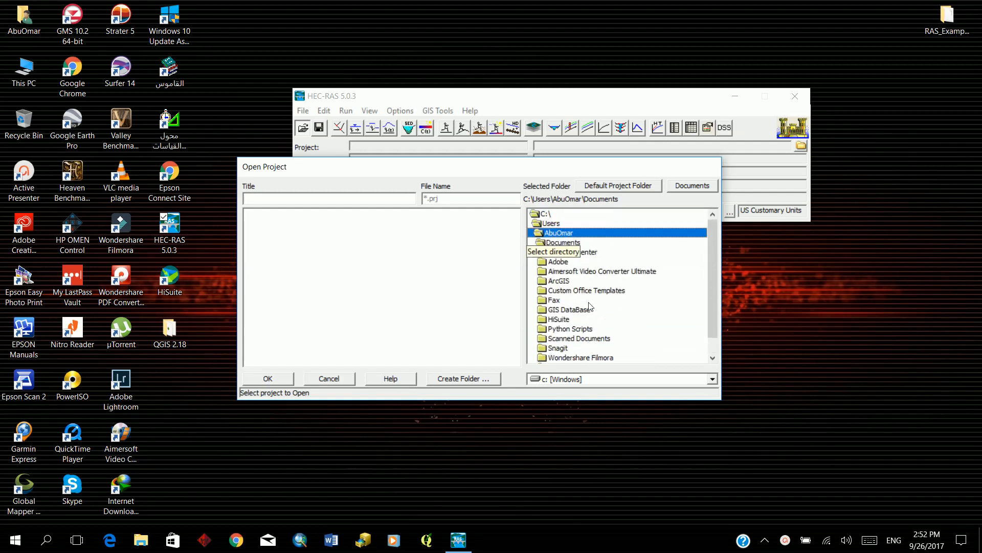
left_click(713, 359)
left_click(713, 361)
left_click_drag(713, 342, 713, 326)
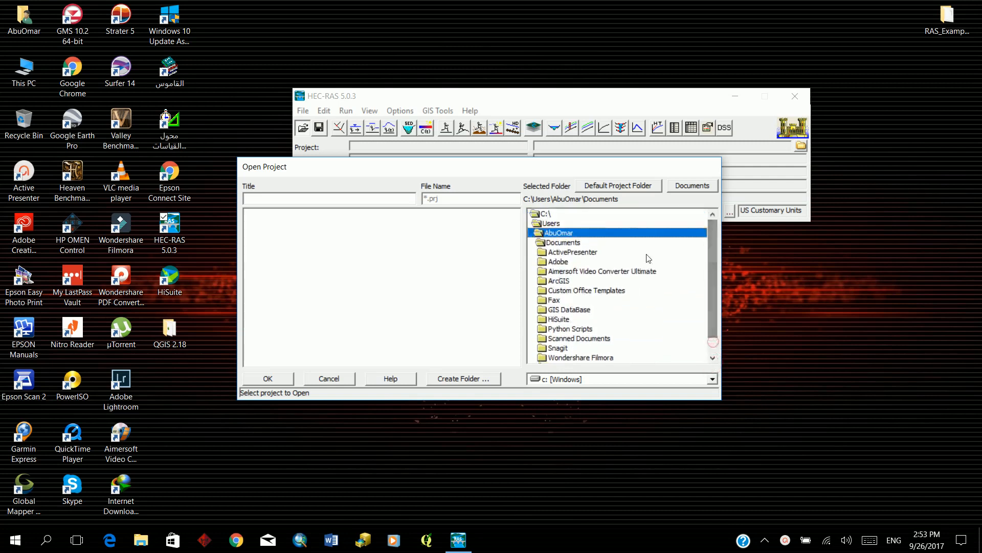
double_click(543, 214)
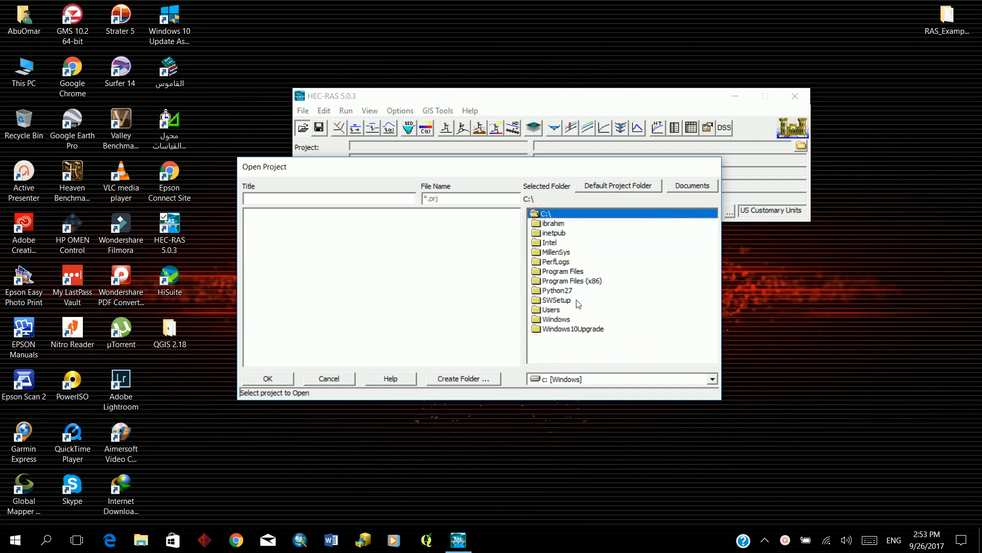
double_click(552, 310)
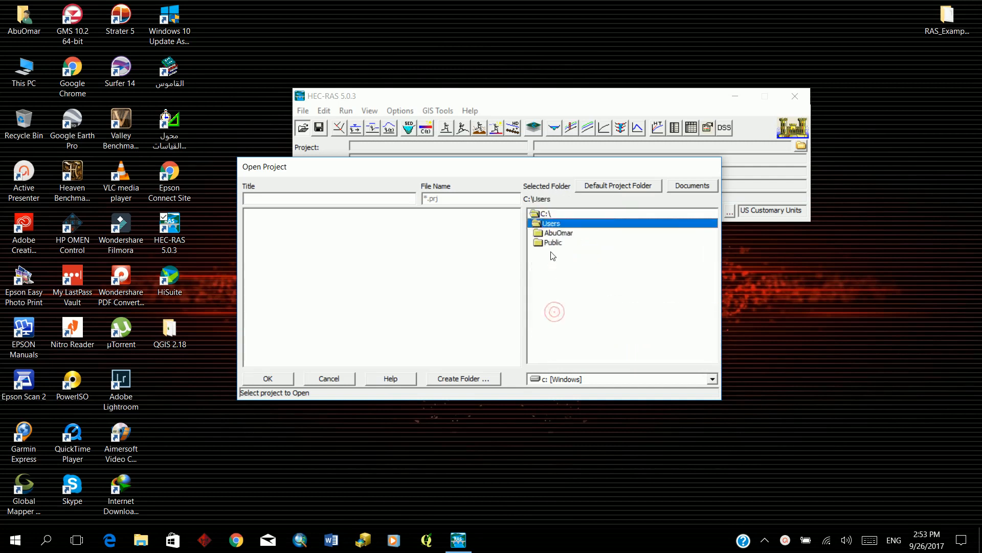
double_click(558, 235)
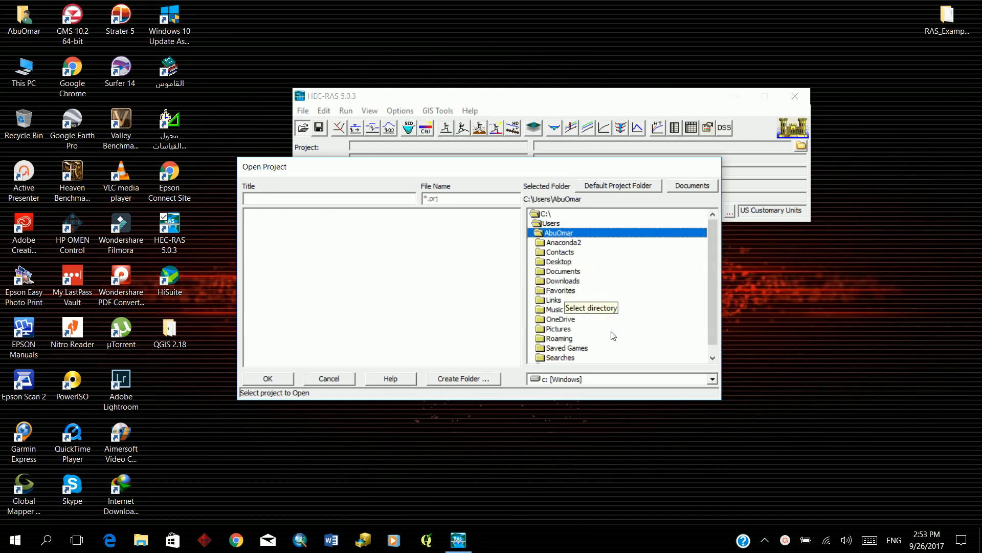
double_click(564, 263)
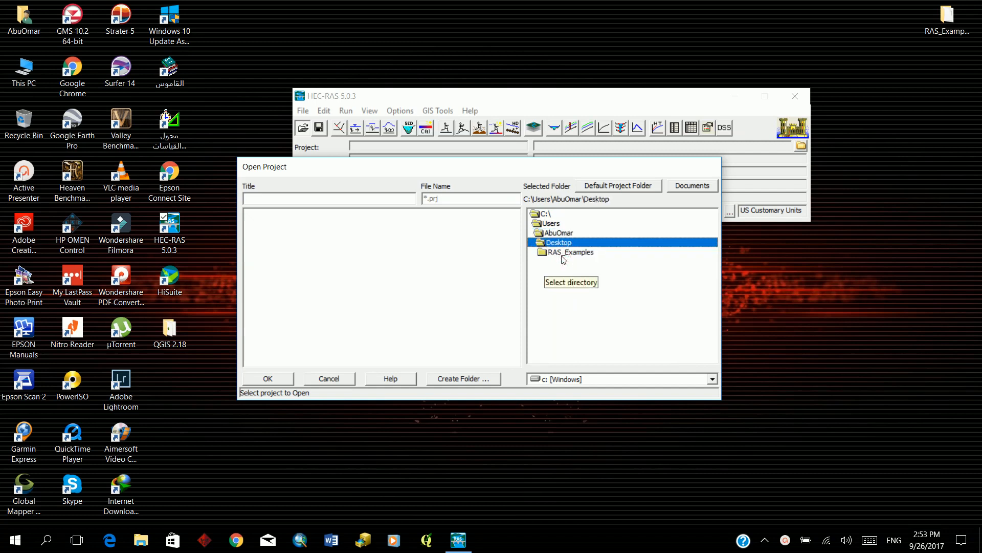
double_click(562, 256)
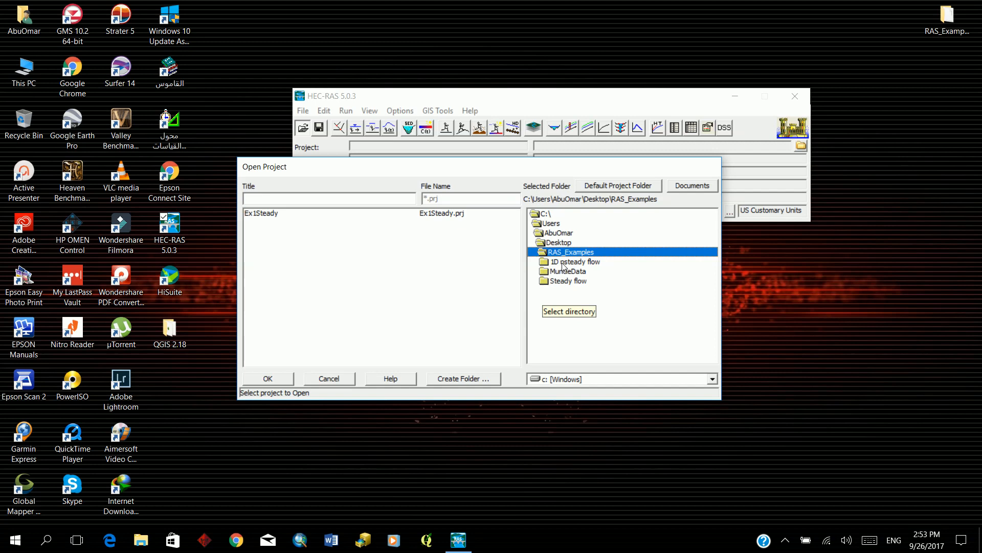
Open the MuncieRiver project, MuncieRiver.prj, from the "1D nsteady flow" folder.
double_click(564, 264)
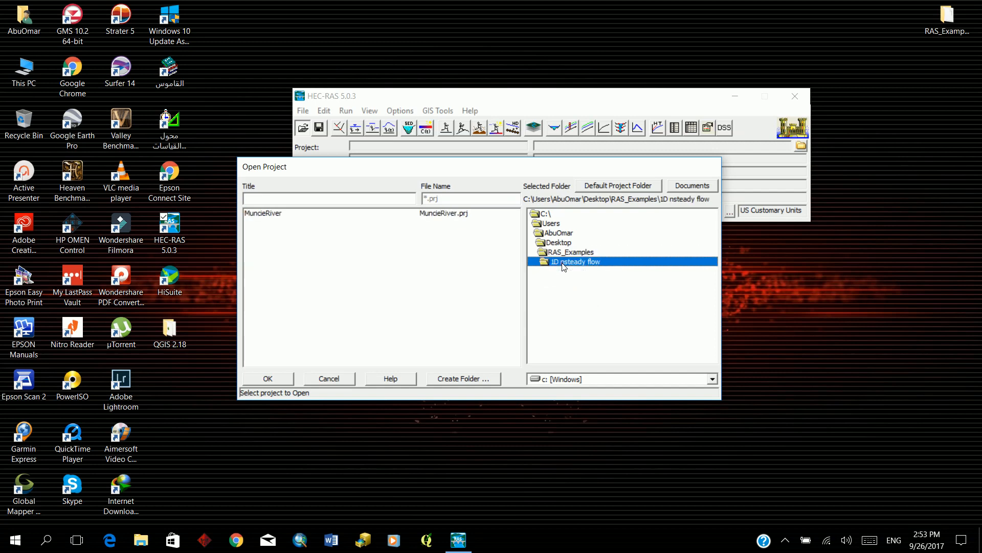
left_click(291, 214)
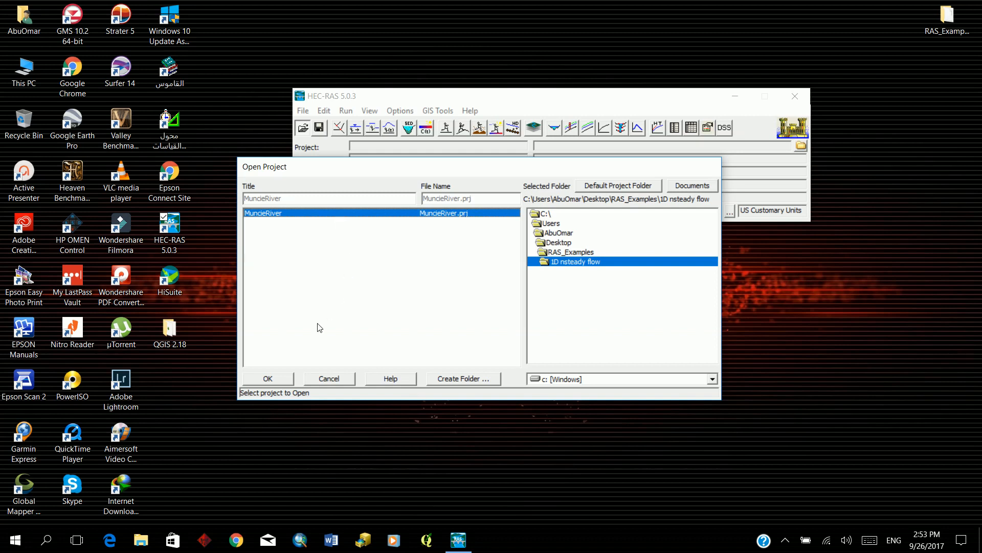
left_click(277, 380)
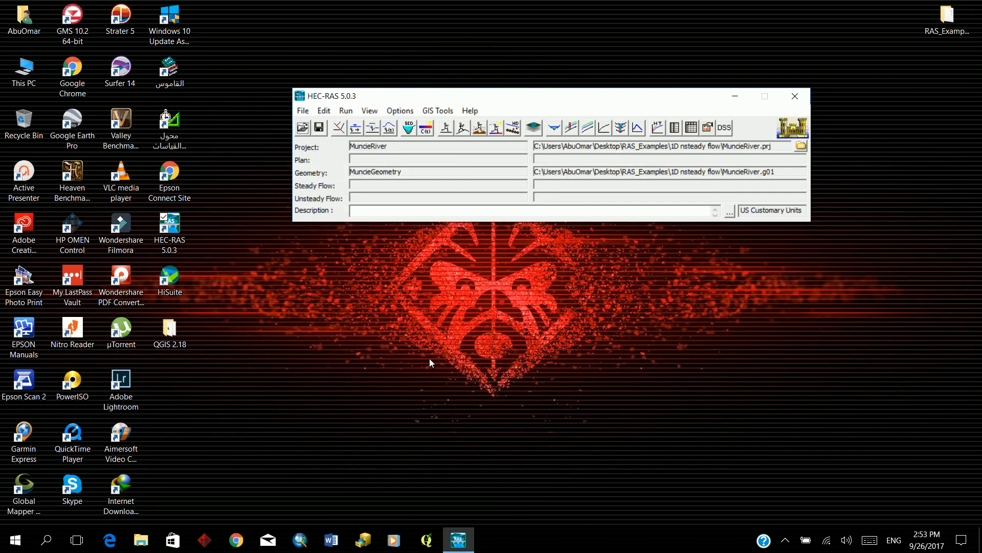
Move the main window aside, then view the river's cross-section plot and close it.
left_click_drag(572, 95, 526, 87)
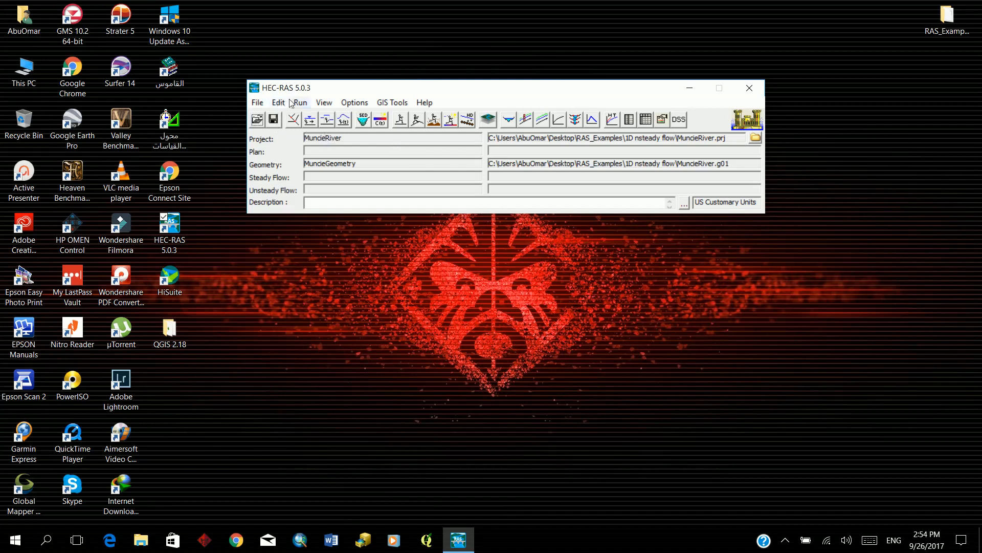
left_click(322, 102)
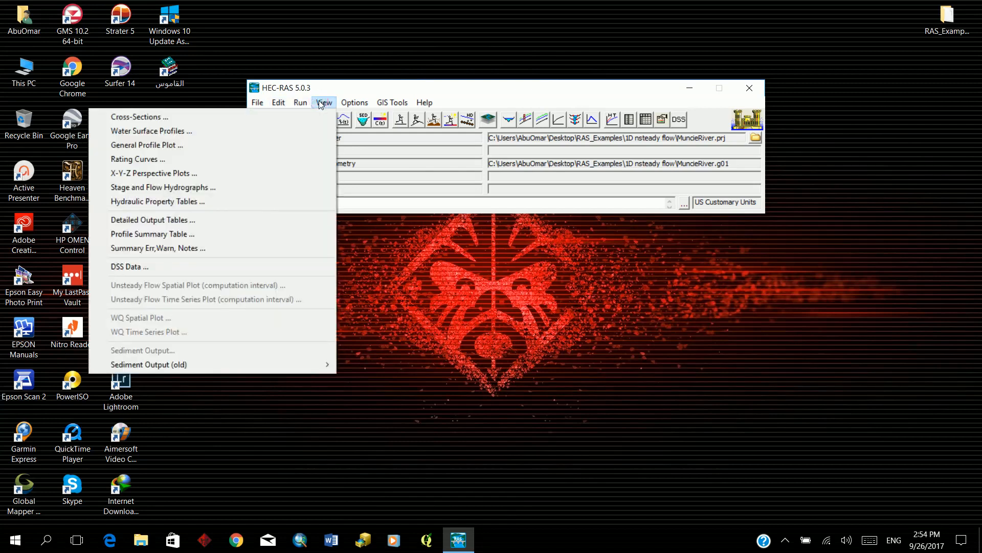
left_click(320, 116)
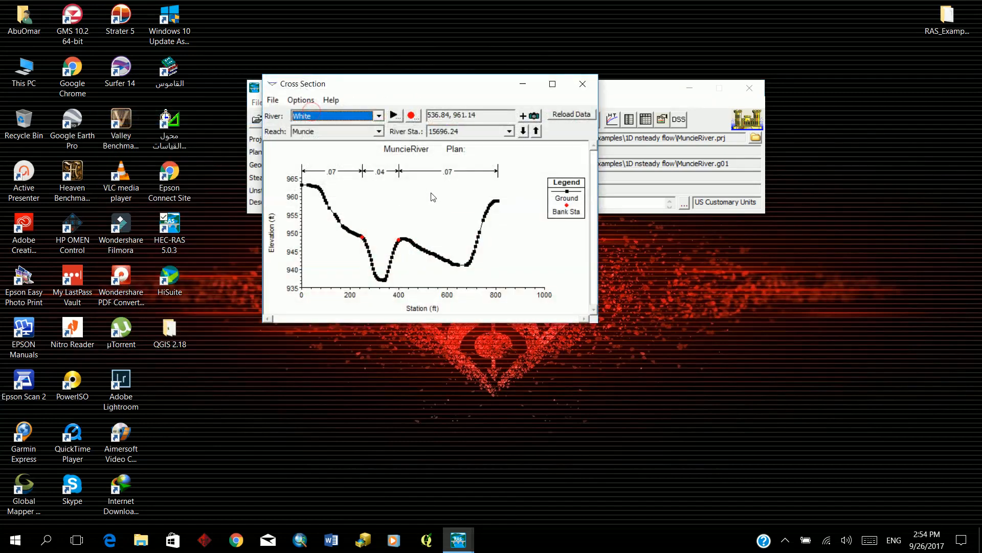
left_click(586, 84)
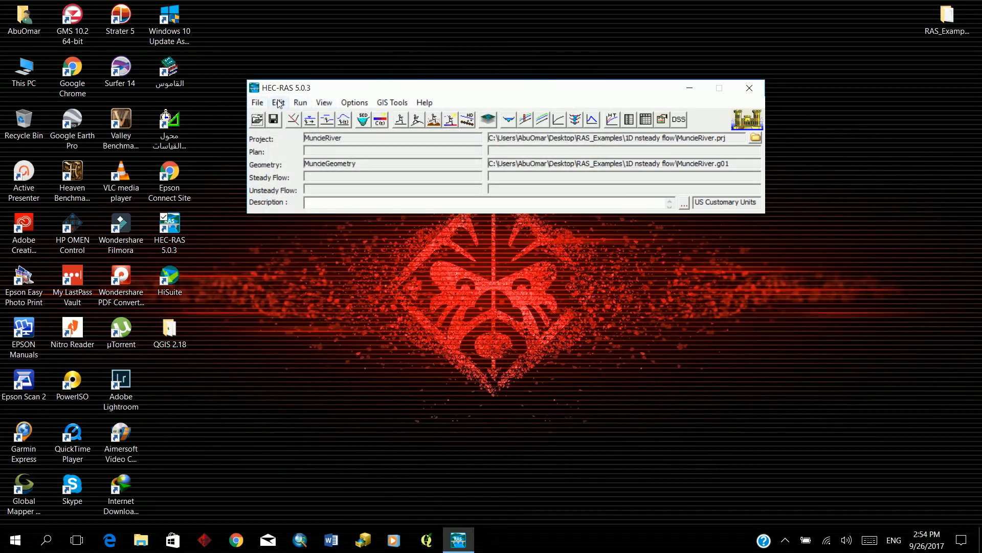
Check the water surface profiles and the general profile plot, closing each plot window.
left_click(319, 104)
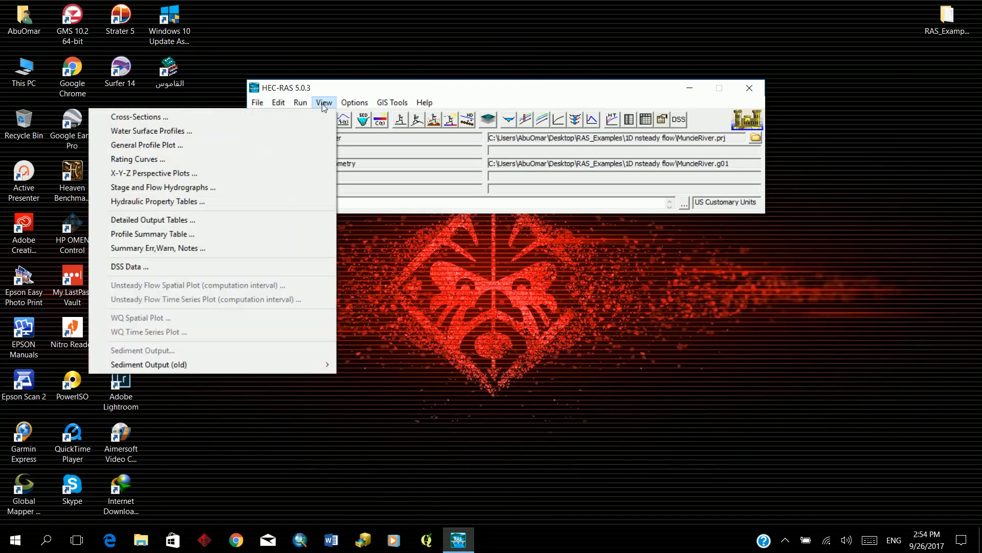
left_click(300, 129)
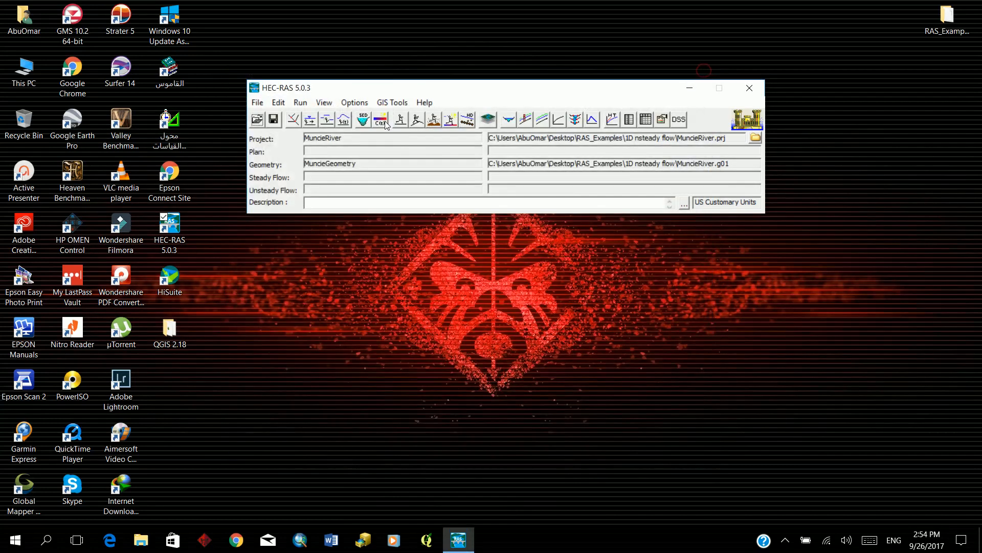
left_click(324, 102)
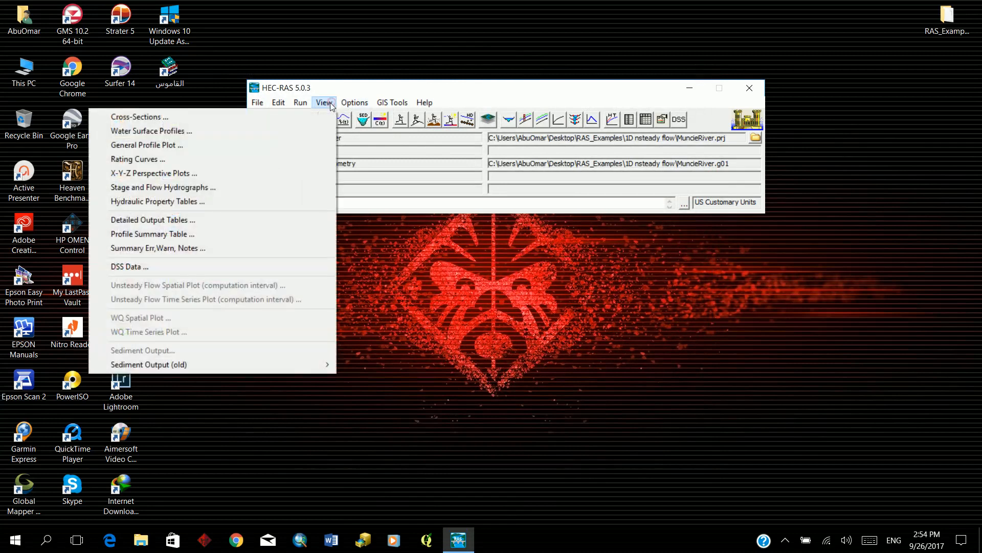
left_click(302, 142)
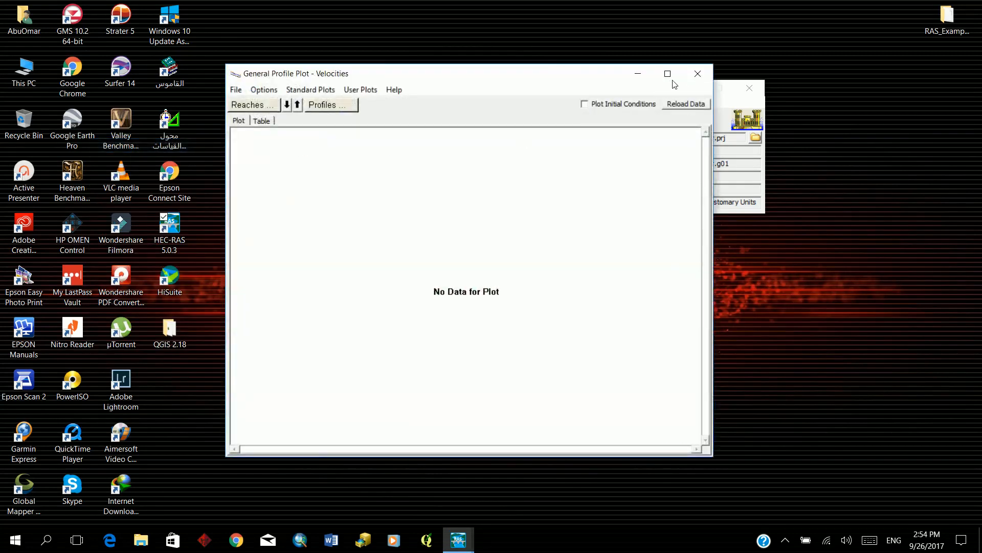
left_click(697, 74)
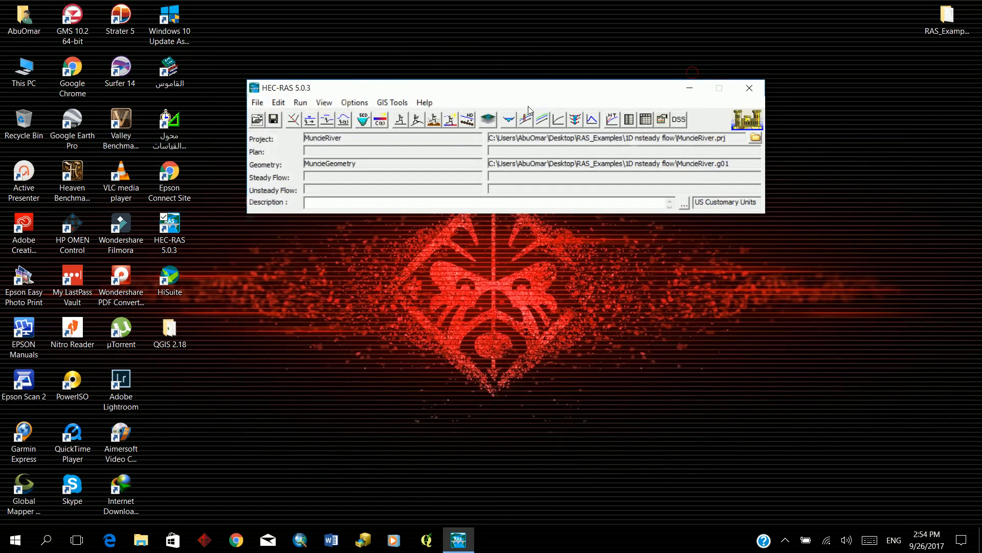
Open the geometric data of the Muncie reach and enlarge and reposition its window to show the whole river schematic.
left_click(294, 119)
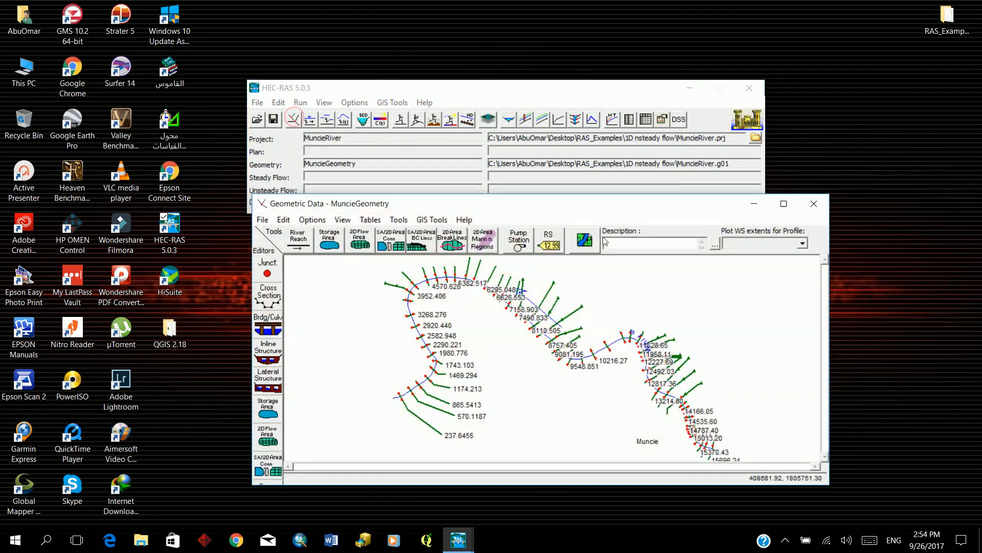
left_click_drag(685, 210, 639, 169)
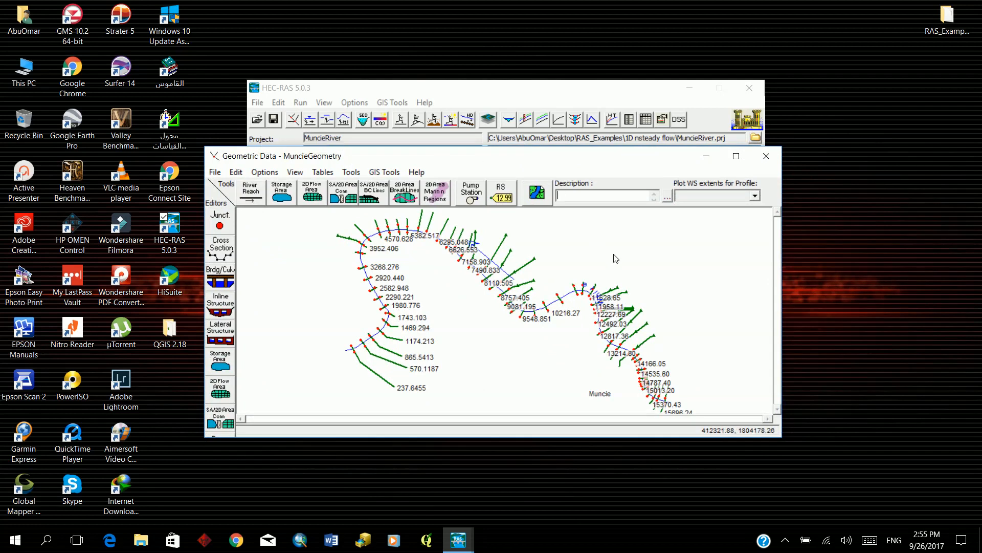
left_click_drag(782, 441, 768, 507)
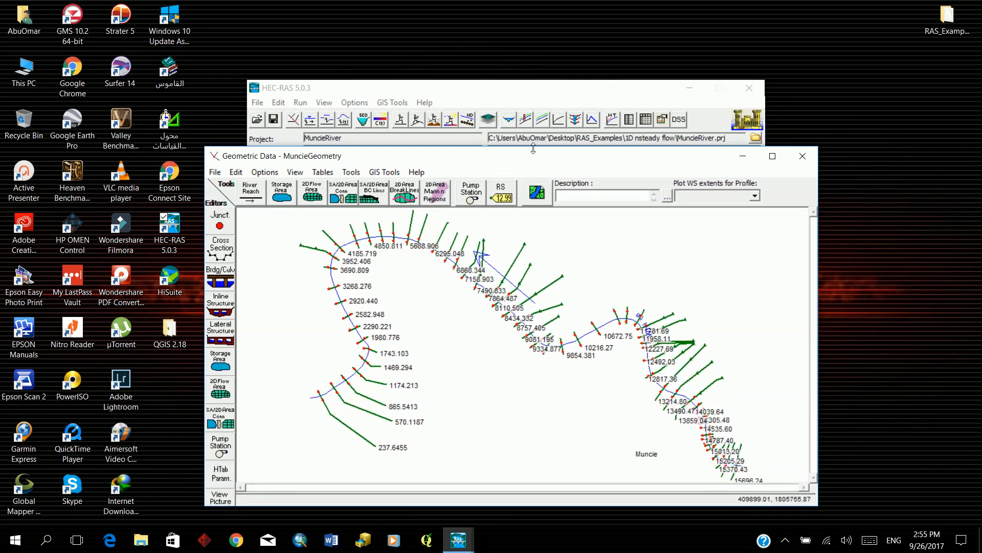
left_click_drag(531, 162, 521, 149)
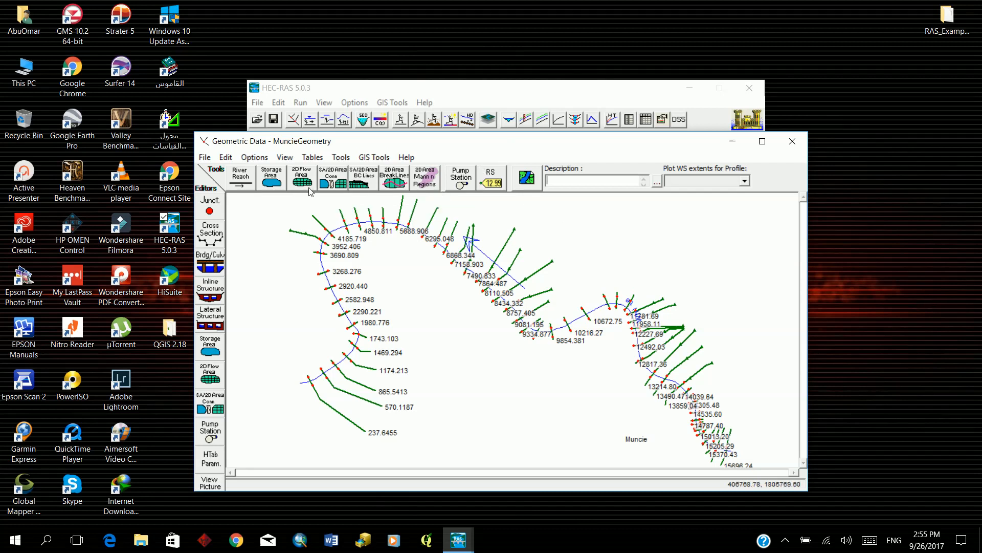
double_click(25, 82)
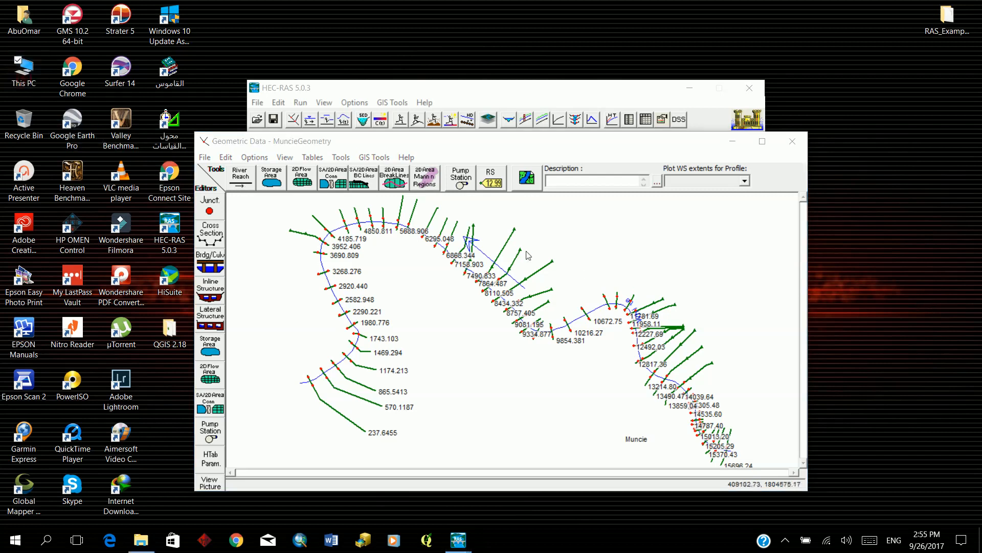
scroll(548, 332, "down", 2)
scroll(543, 327, "up", 2)
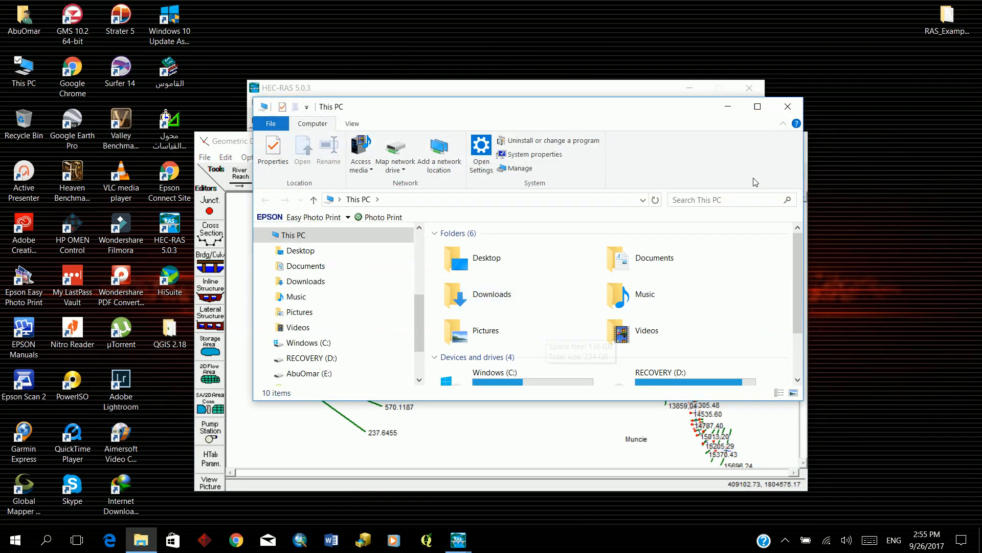
left_click(788, 106)
Open the Inflow&StructuresData workbook from the MuncieData folder inside RAS_Examples in Excel and maximize its window.
double_click(948, 21)
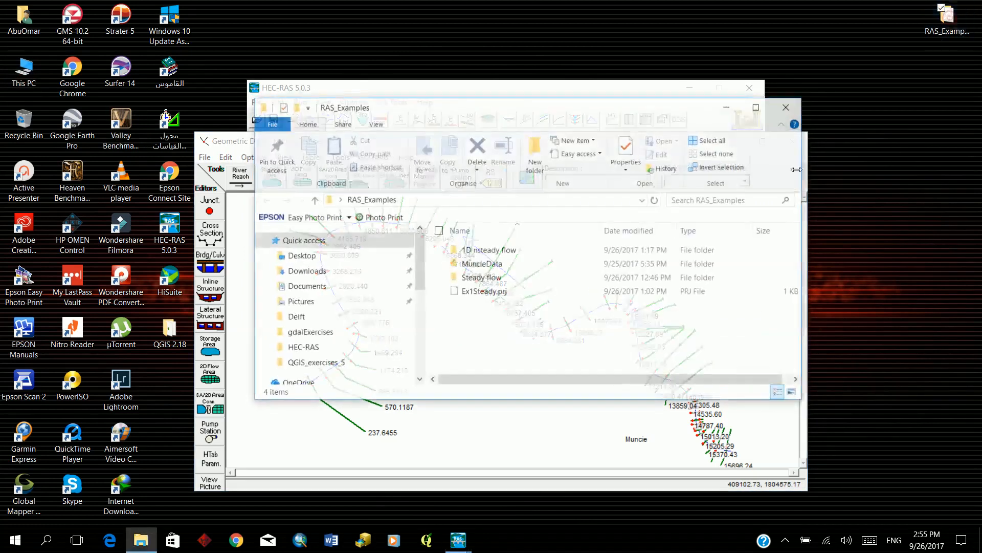
double_click(481, 264)
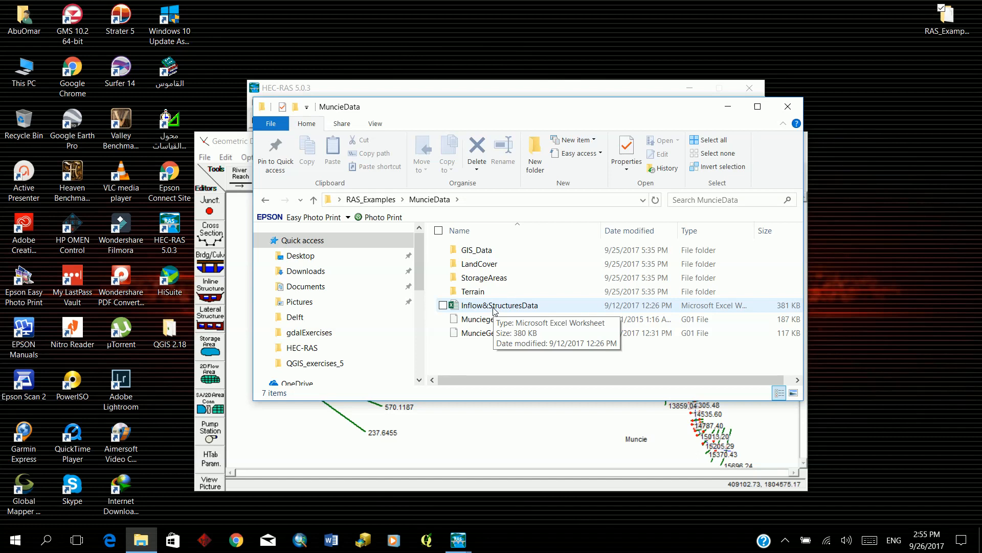
double_click(495, 307)
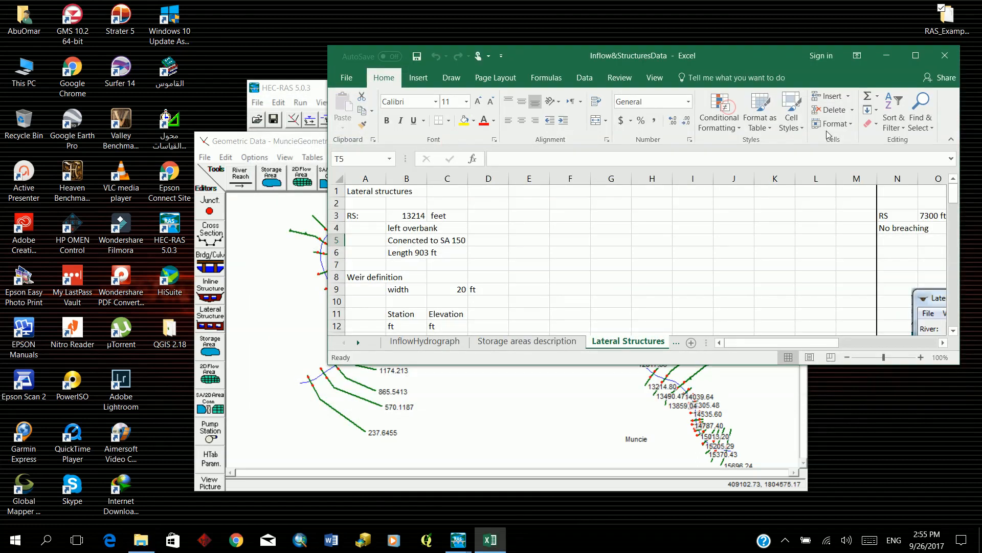
left_click(916, 55)
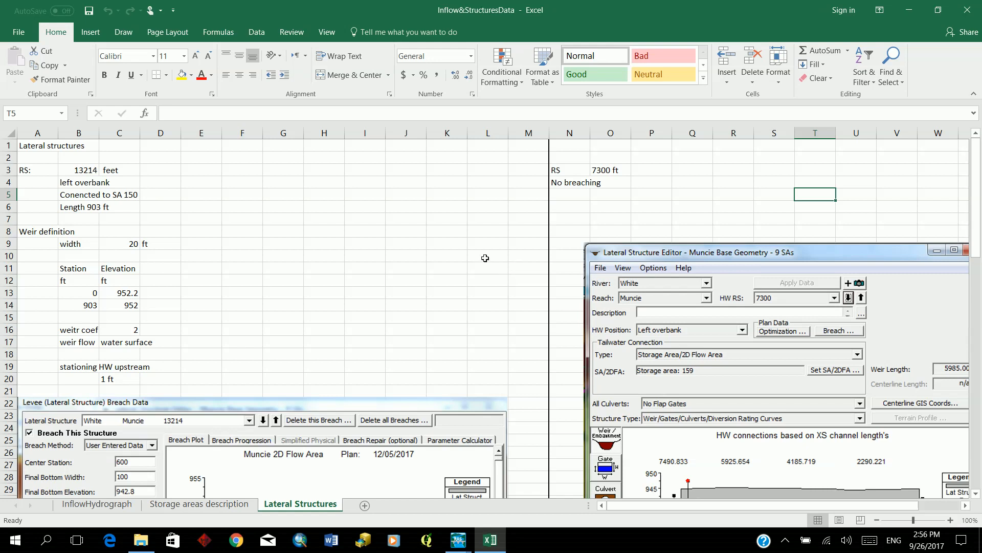
Review the weir and breach data on the Lateral Structures sheet, and bring up the InflowHydrograph sheet.
scroll(471, 260, "down", 11)
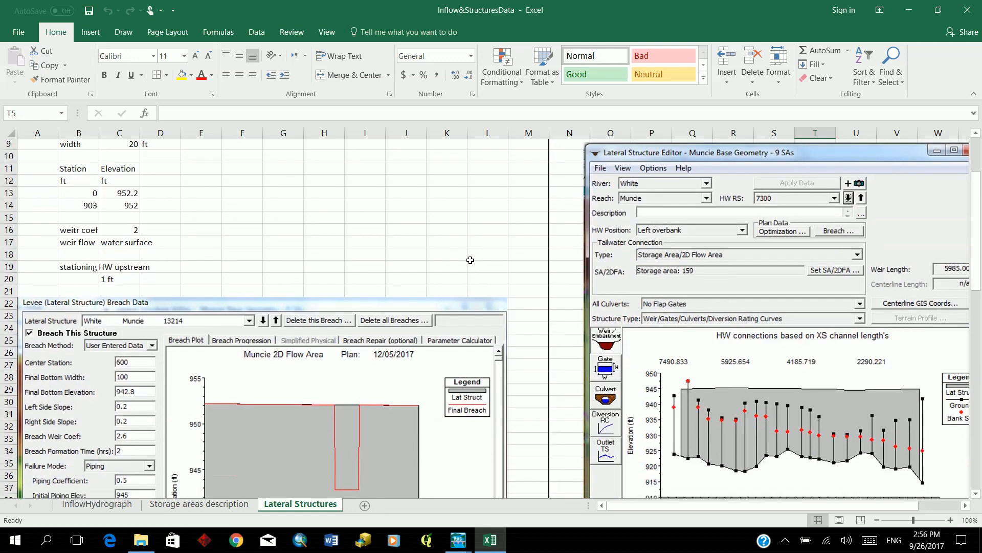
scroll(463, 260, "down", 12)
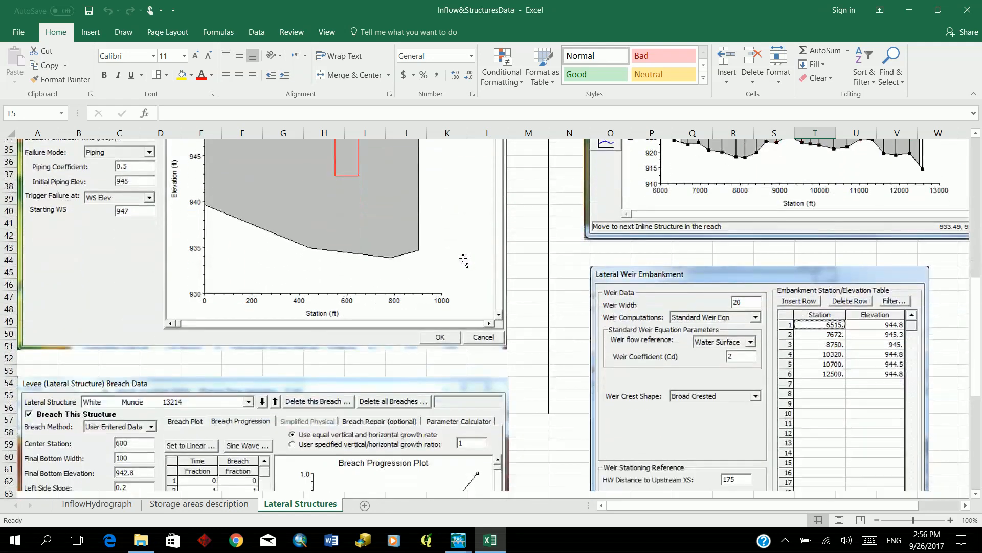
scroll(463, 260, "down", 7)
scroll(462, 260, "up", 20)
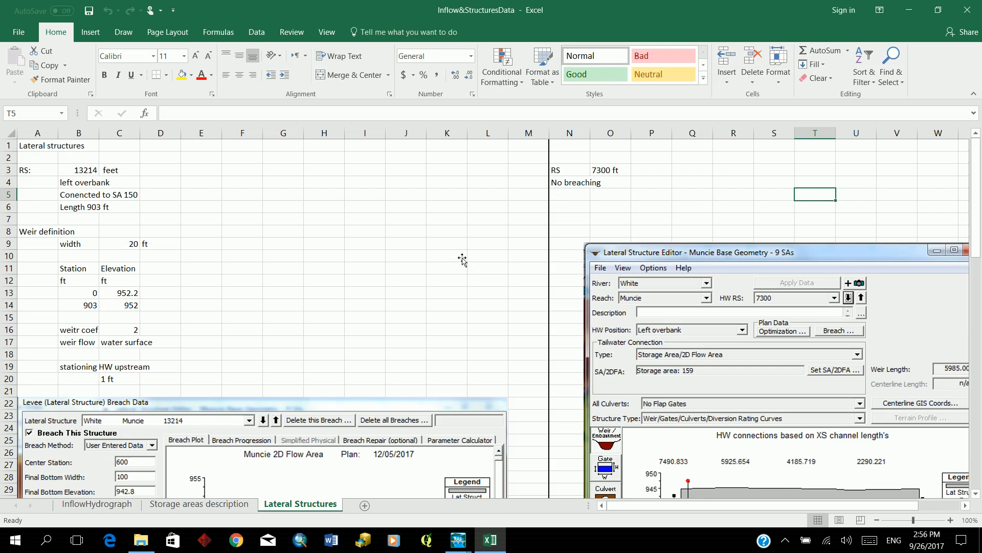
left_click(89, 508)
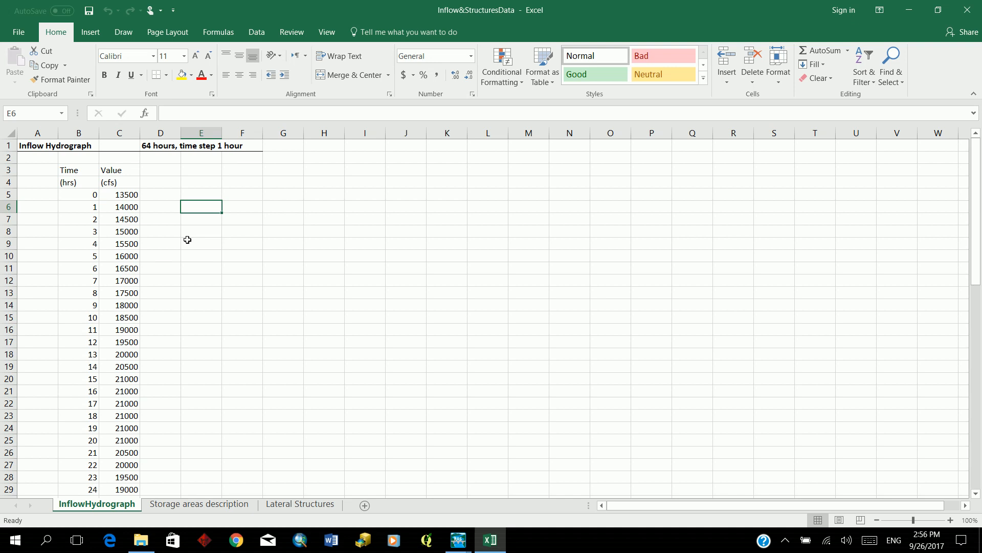
Leave the inflow workbook, open the Unsteady Flow Data editor in HEC-RAS and reposition its window.
left_click(173, 147)
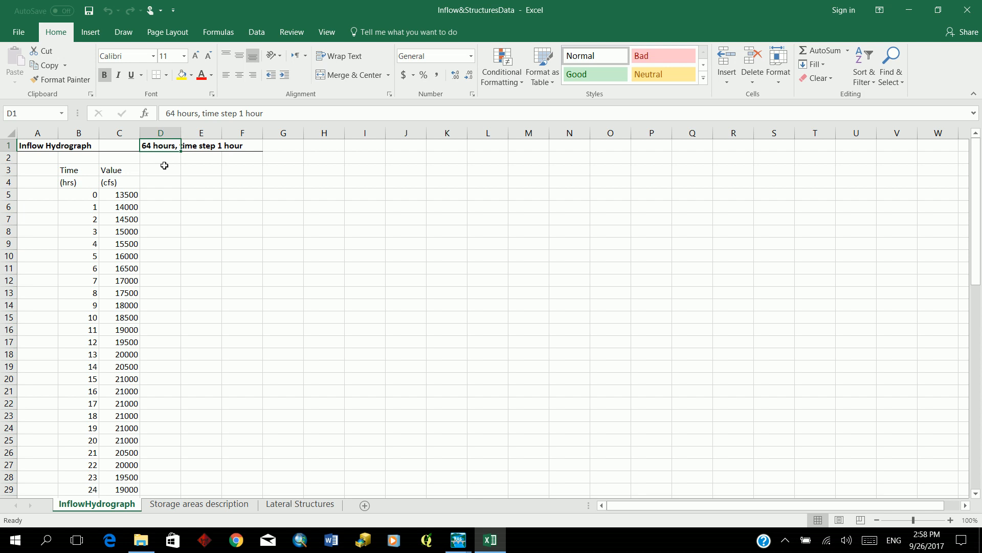
left_click(909, 10)
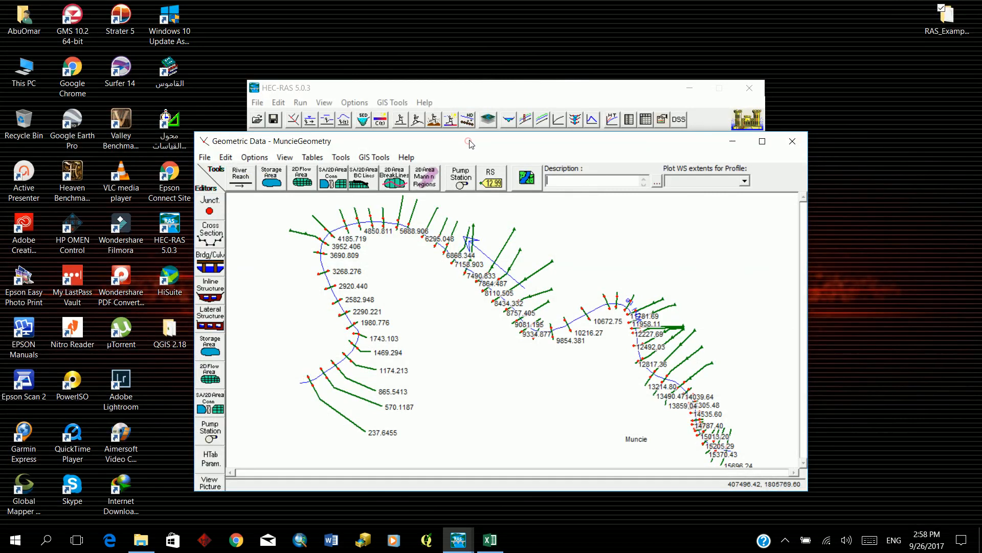
left_click_drag(469, 145, 472, 143)
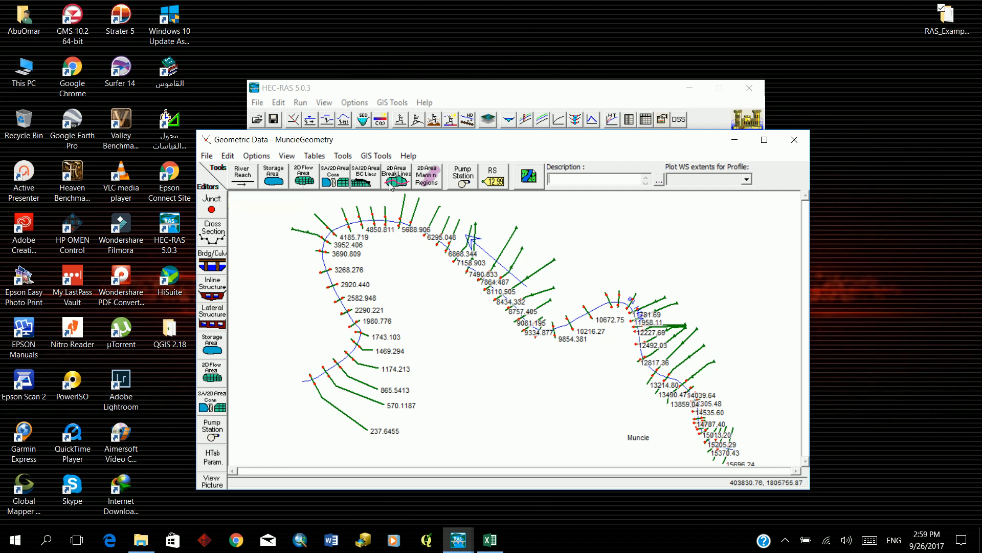
left_click(603, 88)
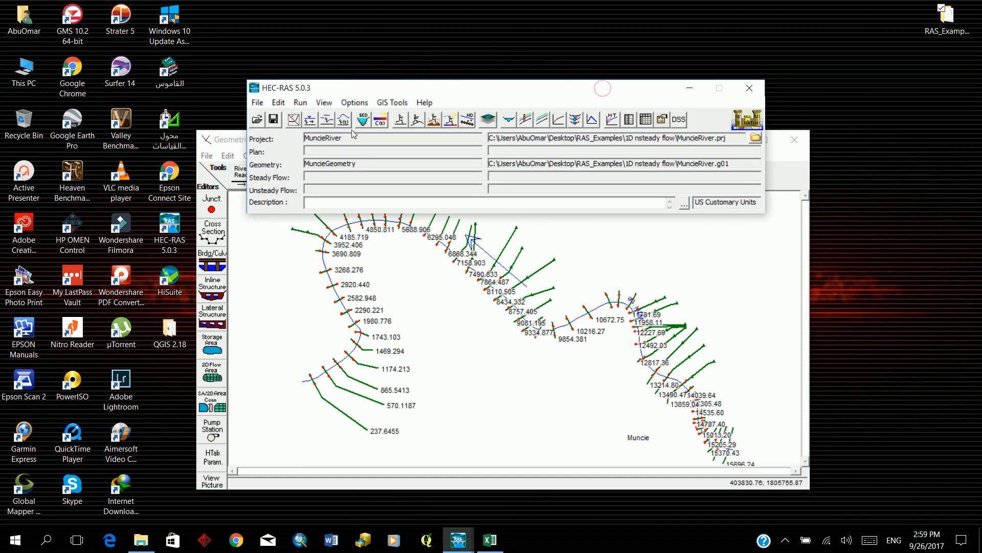
left_click(279, 105)
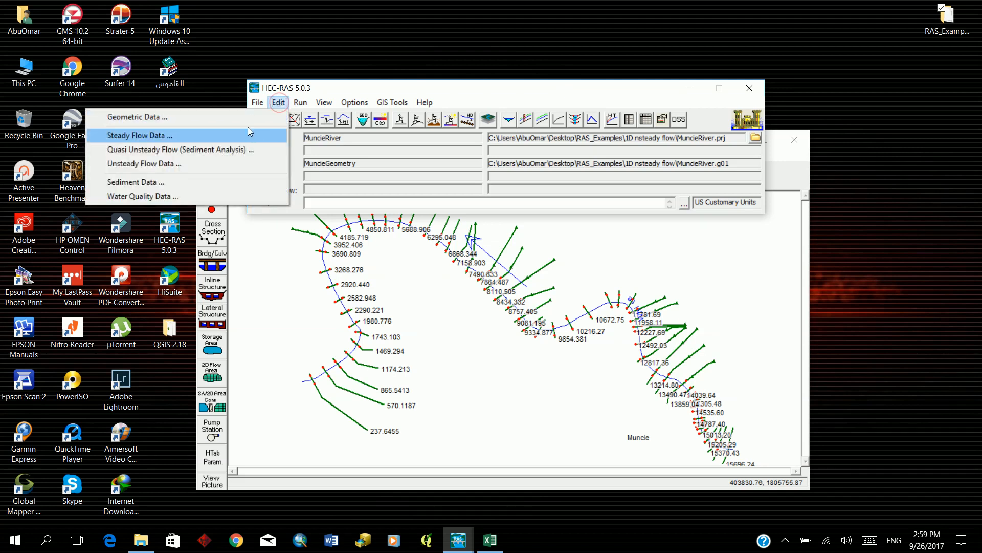
left_click(224, 164)
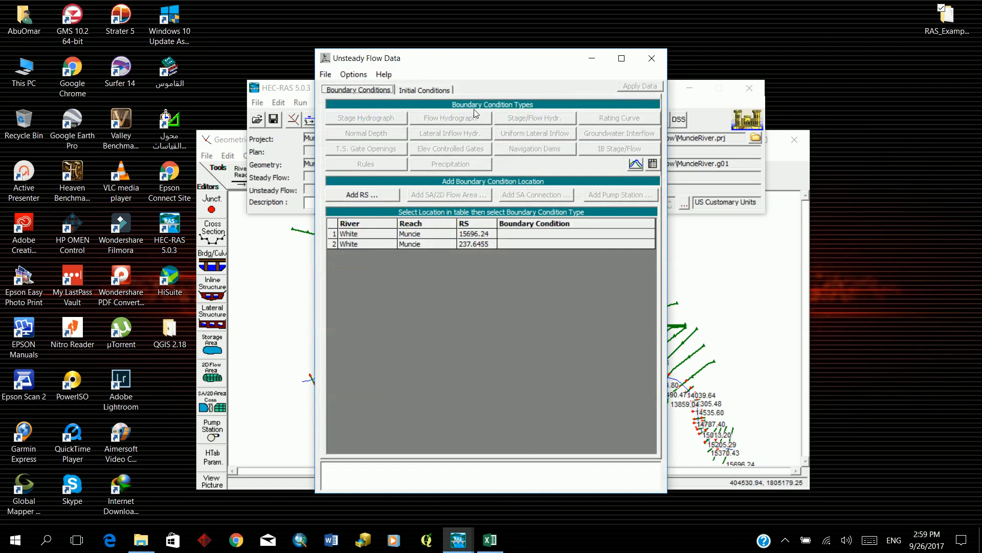
left_click_drag(494, 66, 464, 47)
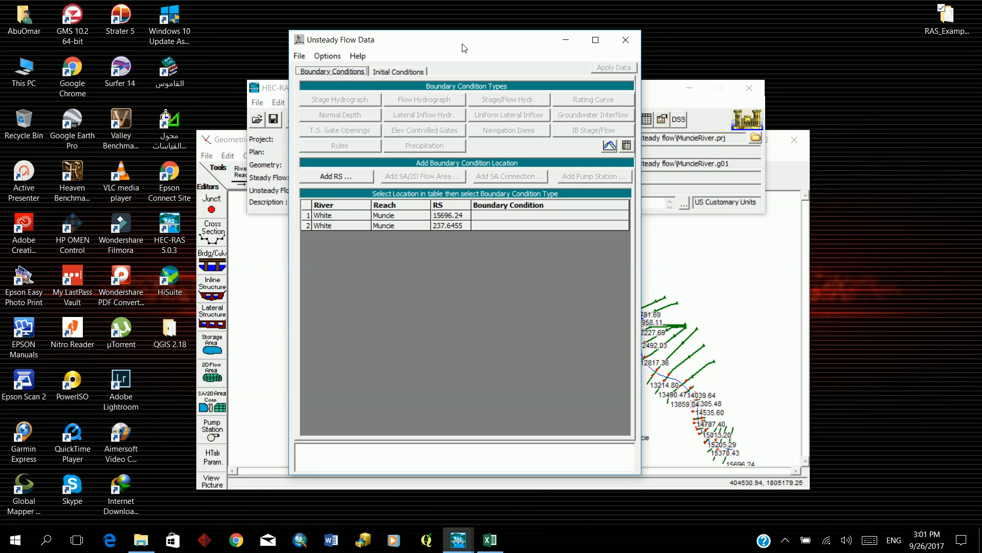
Assign a Flow Hydrograph boundary condition to the upstream river station 15696.24 and move the Unsteady Flow Data window off its table.
left_click(526, 216)
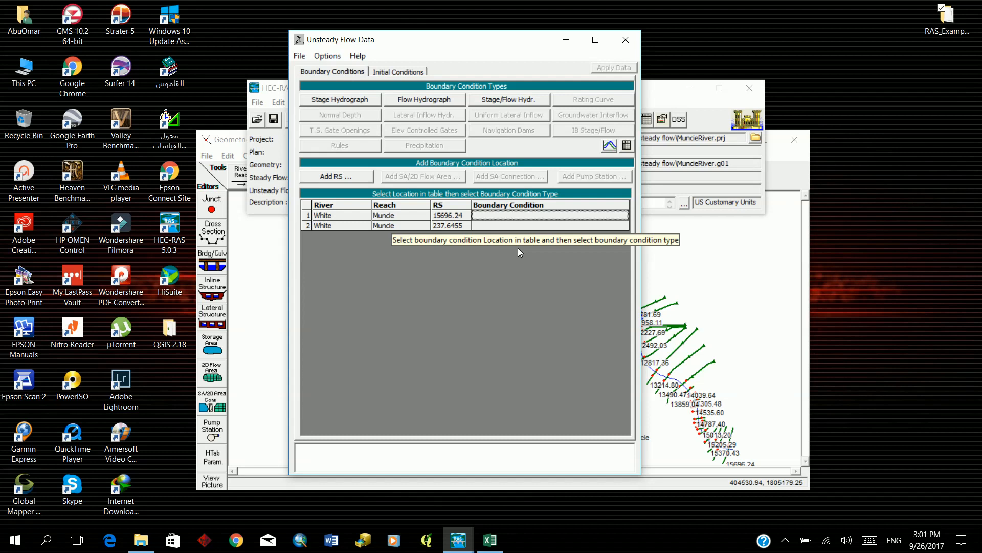
left_click(432, 100)
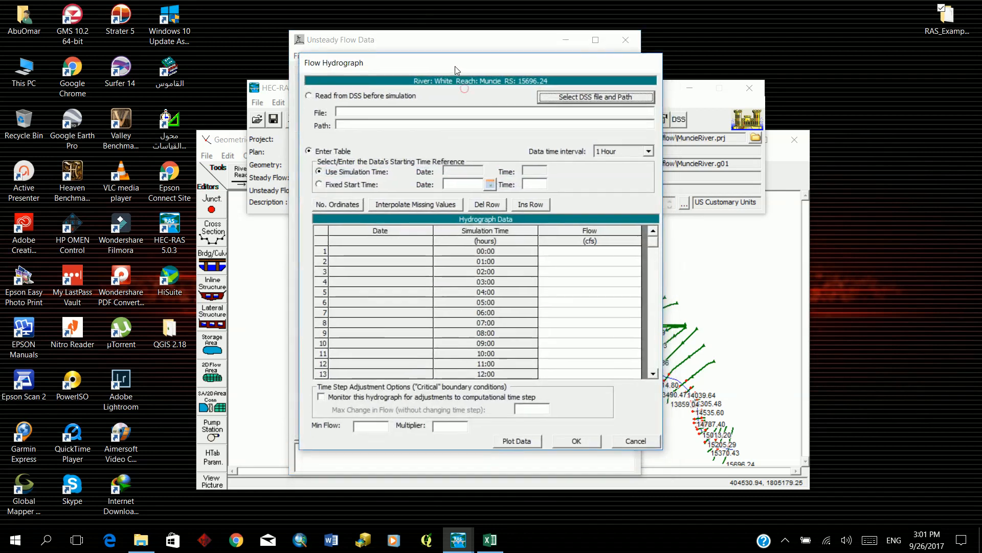
left_click_drag(455, 66, 444, 61)
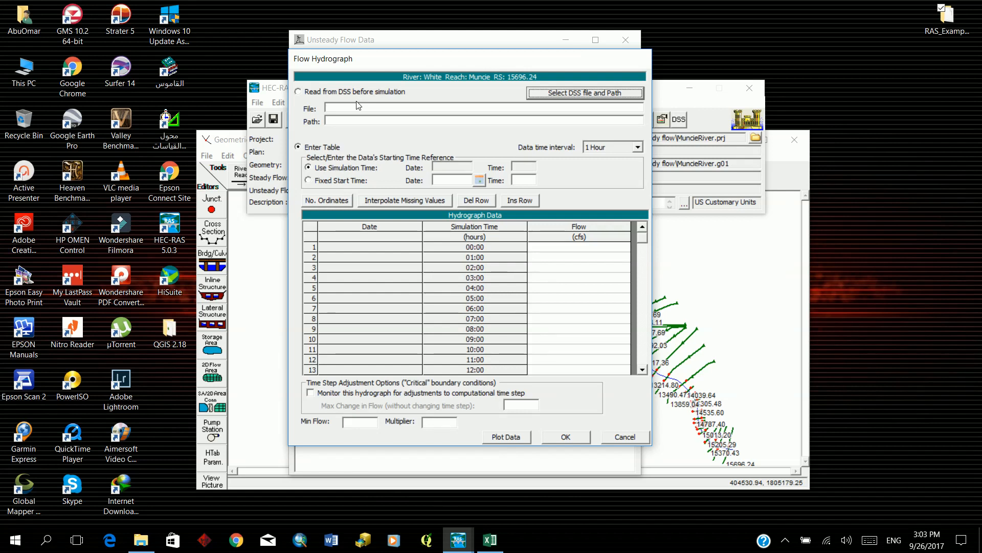
left_click_drag(420, 43, 599, 131)
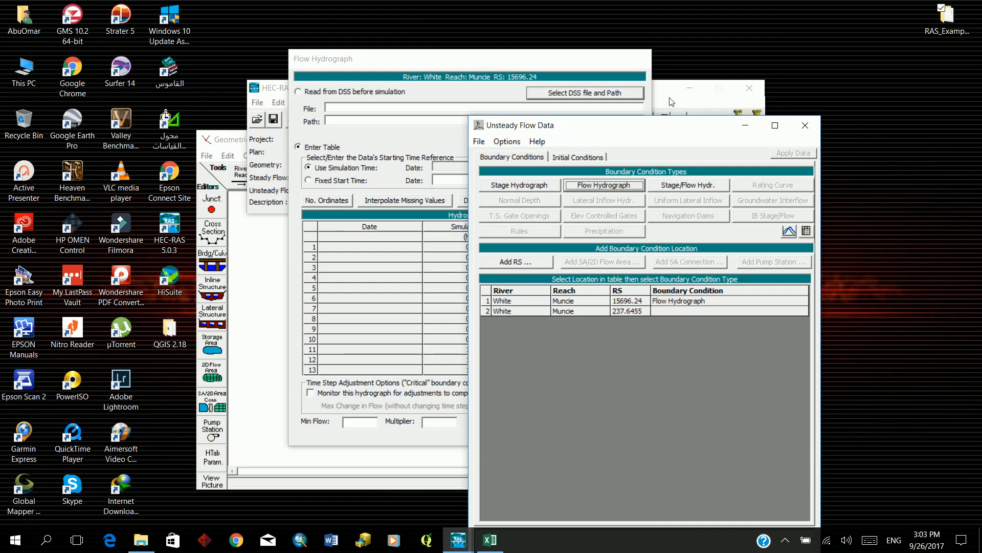
Switch to Excel and copy the inflow values for hours 0 to 64, cells C5 to C69, on the InflowHydrograph sheet.
left_click(490, 540)
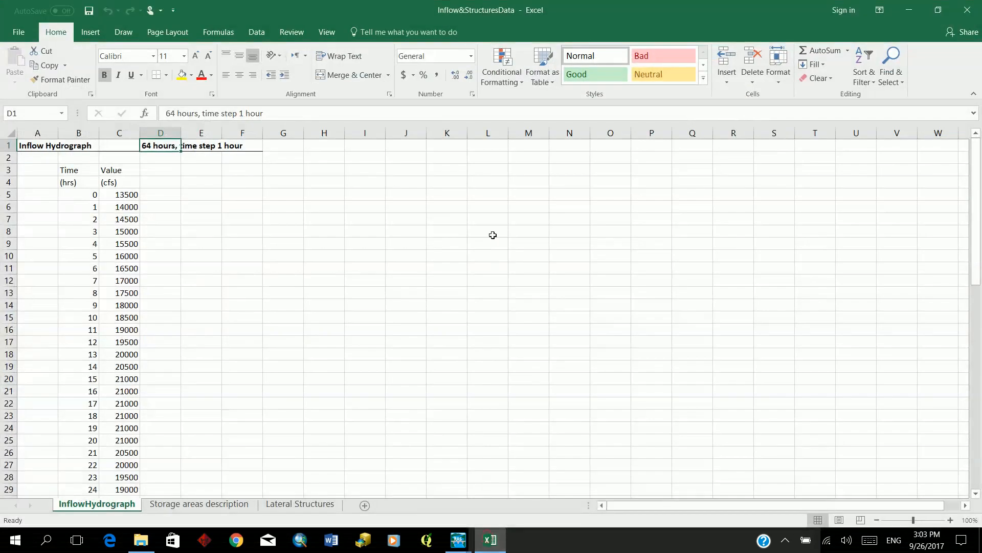
left_click(127, 194)
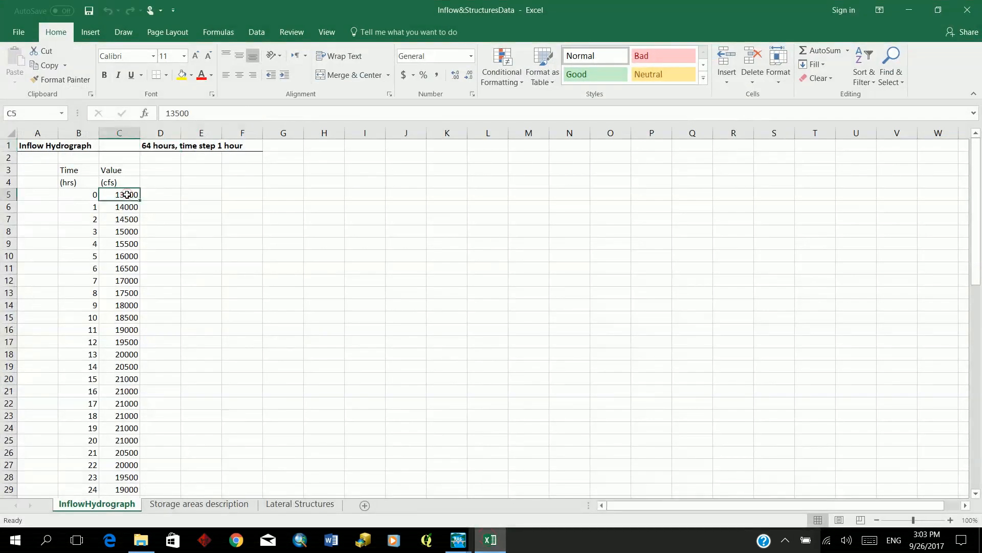
scroll(126, 195, "down", 17)
scroll(130, 194, "up", 1)
left_click(124, 389, "shift")
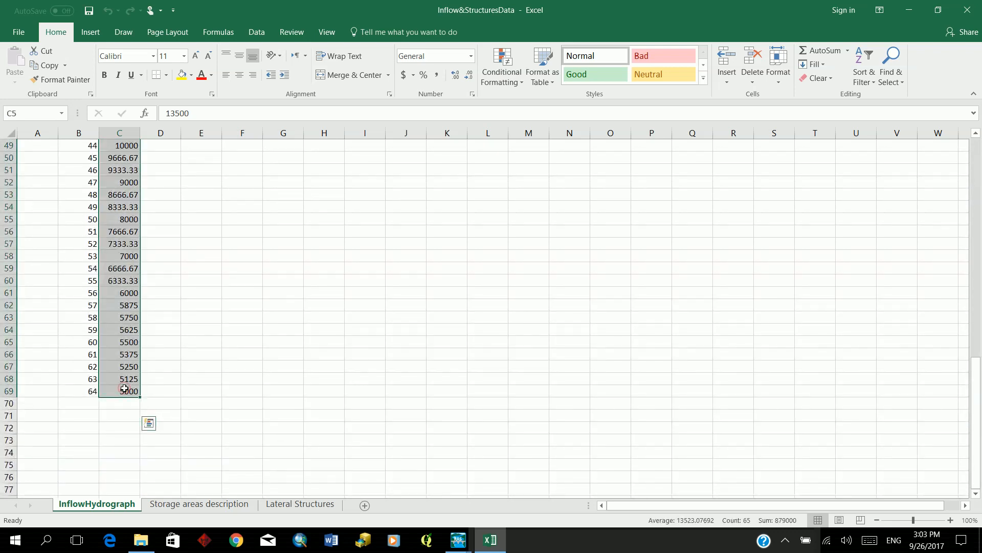
key("ctrl+c")
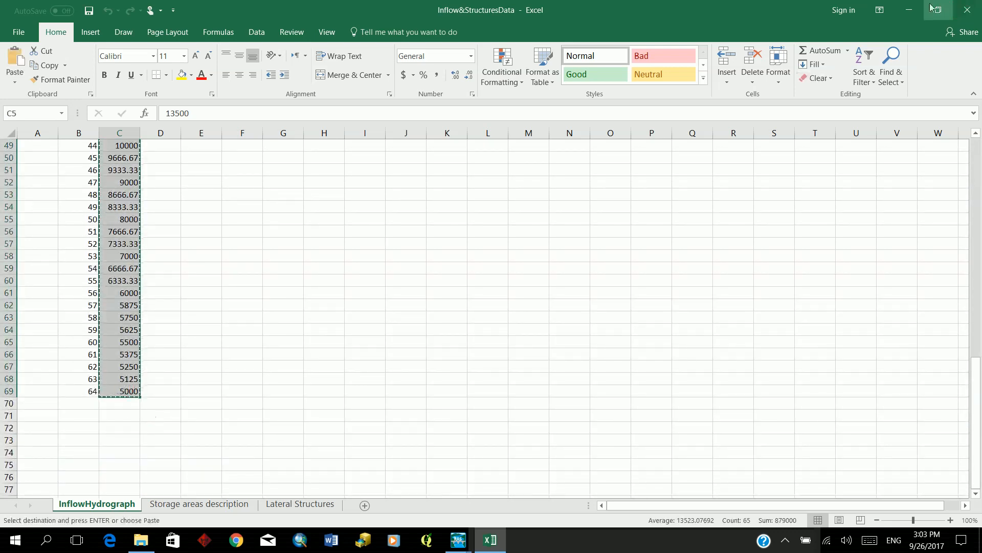
Return to HEC-RAS, move the Unsteady Flow Data window aside and bring the Flow Hydrograph dialog to the front.
left_click(904, 12)
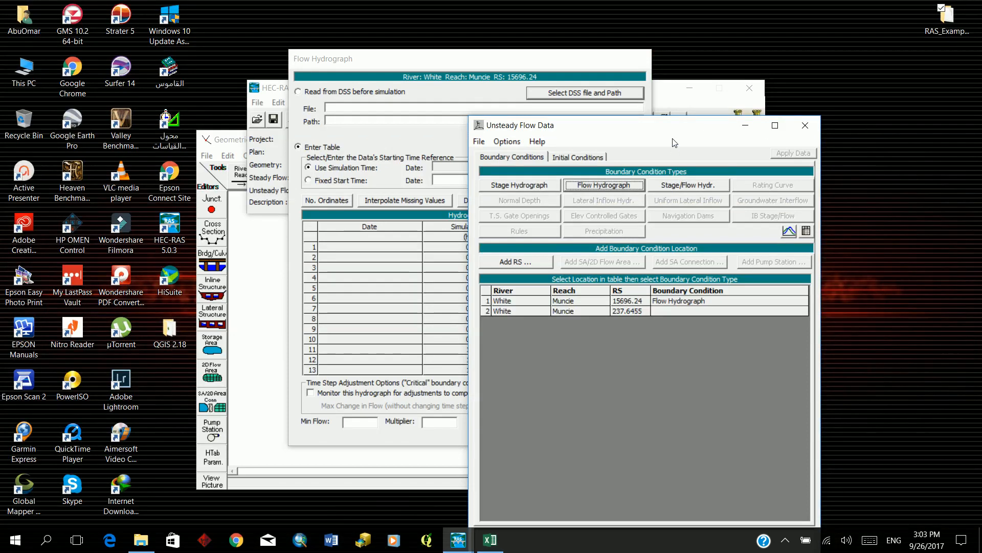
left_click_drag(672, 132, 643, 118)
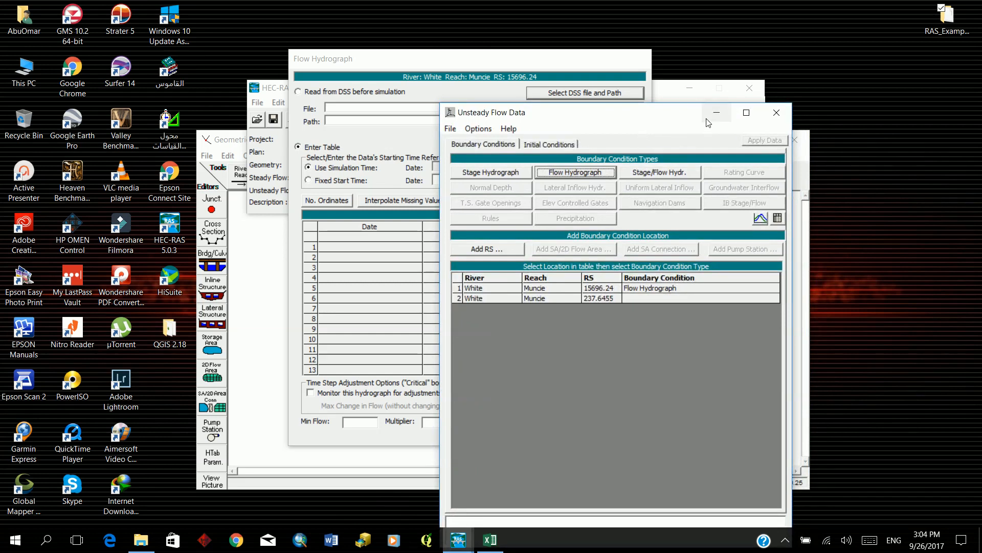
left_click_drag(687, 119, 817, 110)
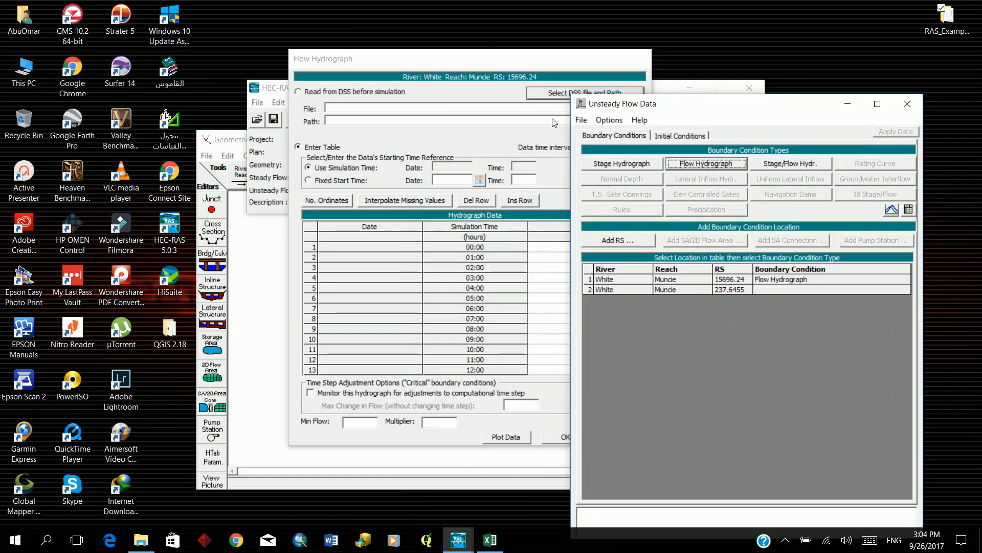
left_click(475, 59)
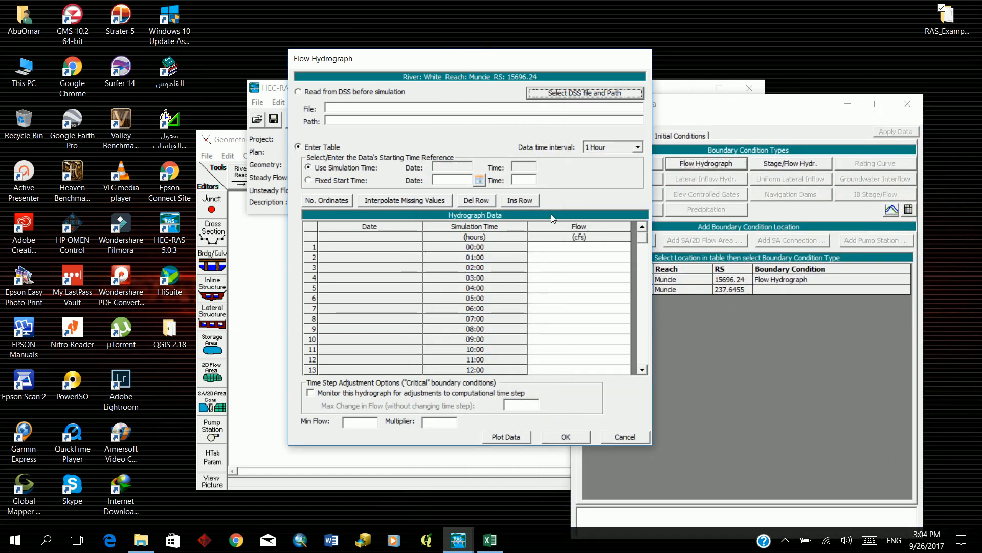
Paste the copied inflow values into the hydrograph's Flow column from 00:00 to 64:00.
left_click(556, 248)
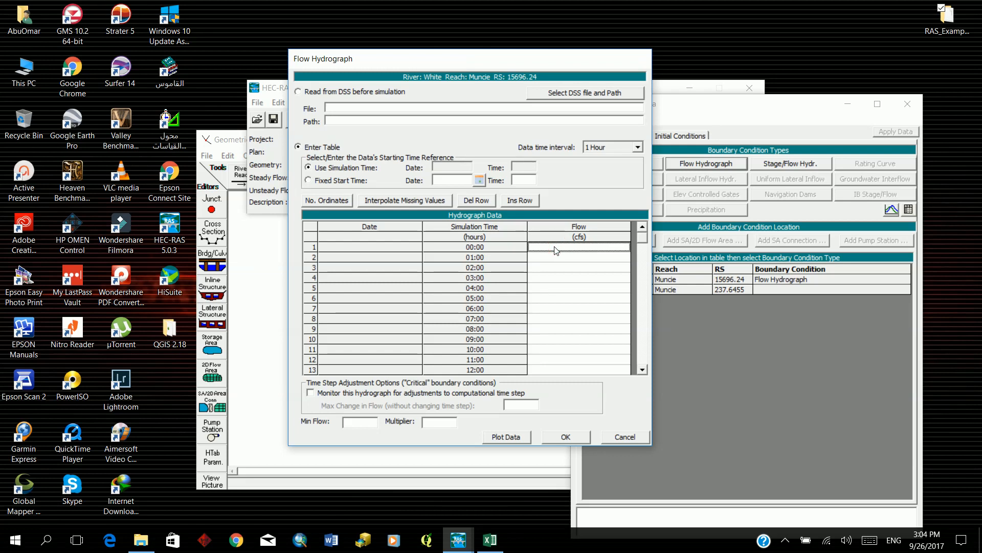
key("shift+Down")
key("shift+Down")
key("shift+Down")
key("shift+Down")
key("shift+Down")
key("shift+Down")
key("shift+Down")
key("shift+Down")
key("shift+Down")
key("shift+Down")
key("shift+Down")
key("shift+Down")
key("shift+Down")
key("shift+Down")
key("shift+Down")
key("shift+Down")
key("shift+Down")
key("shift+Down")
key("shift+Down")
key("shift+Down")
key("shift+Down")
key("shift+Down")
key("shift+Down")
key("shift+Down")
key("shift+Down")
key("shift+Down")
key("shift+Down")
key("shift+Down")
key("shift+Down")
key("shift+Down")
key("shift+Down")
key("shift+Down")
key("shift+Down")
key("shift+Down")
key("shift+Down")
key("shift+Down")
key("shift+Down")
key("shift+Down")
key("shift+Down")
key("shift+Down")
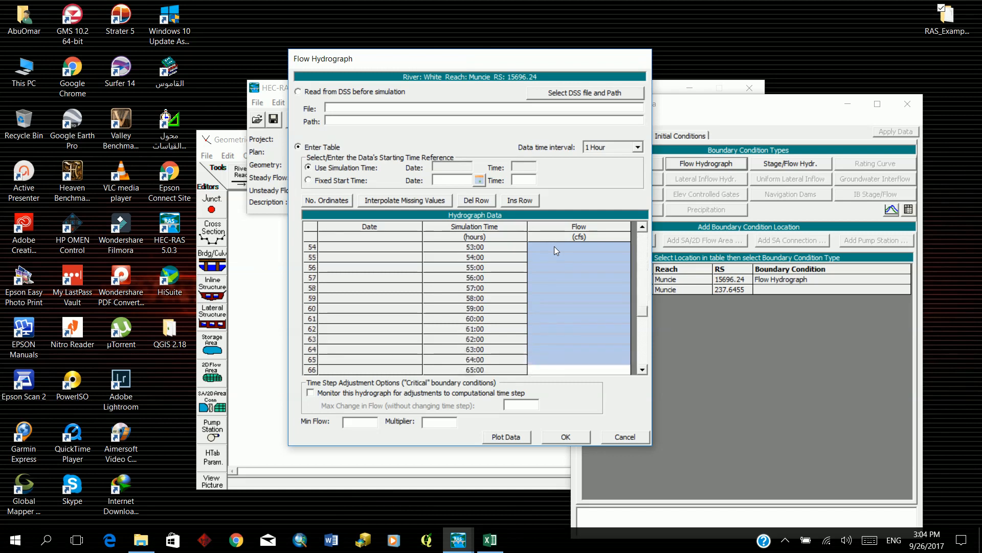
key("ctrl+v")
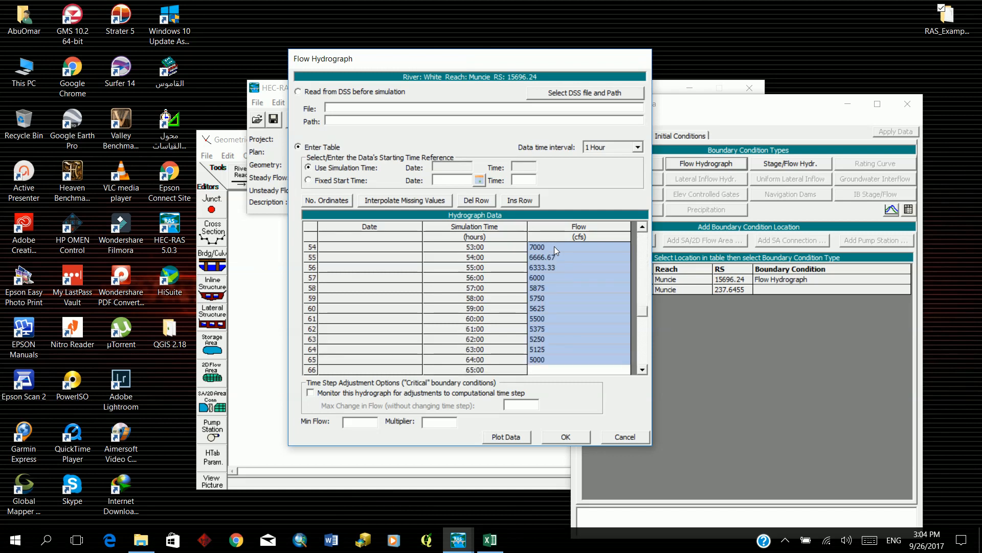
Compare the pasted flows at both ends of the hydrograph table with the values in the Excel InflowHydrograph sheet.
left_click(492, 548)
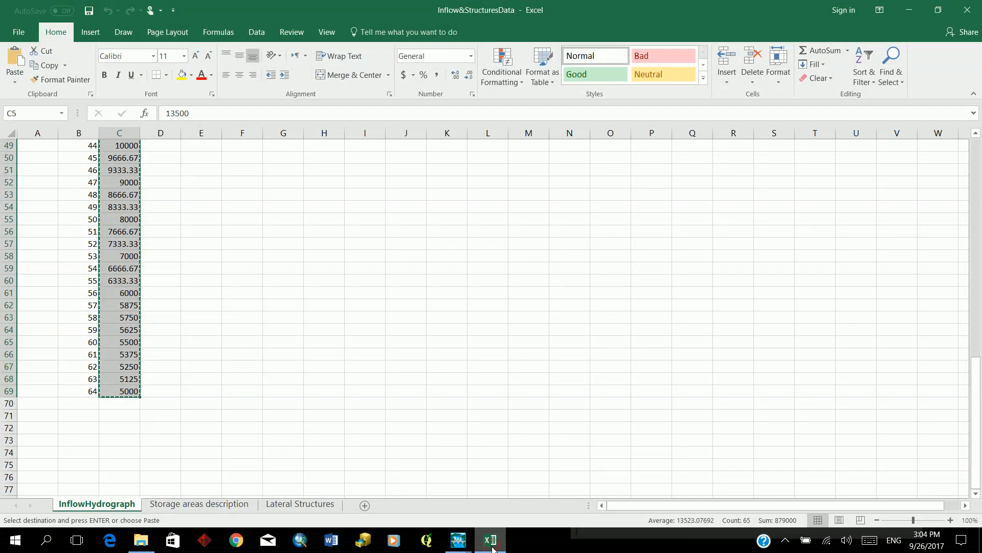
left_click(493, 549)
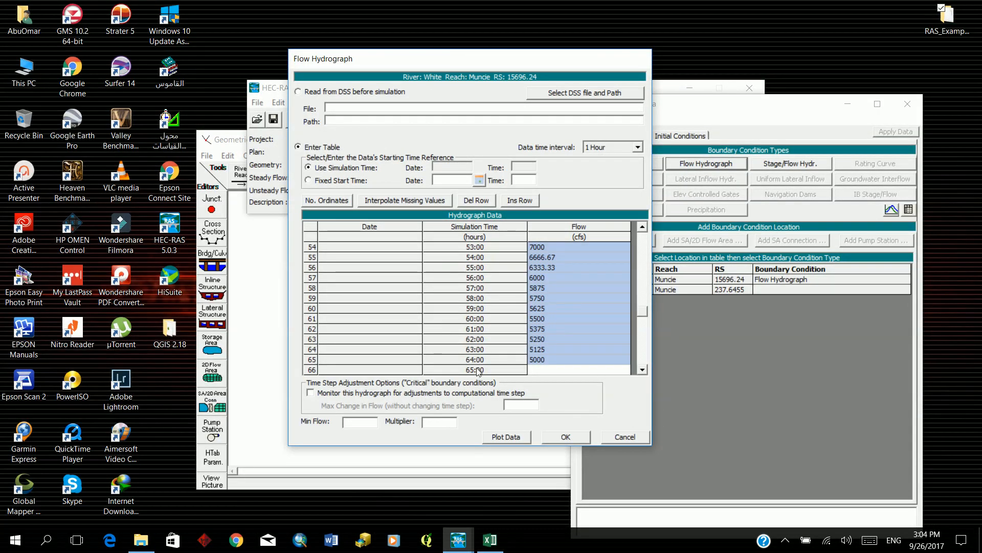
left_click(492, 539)
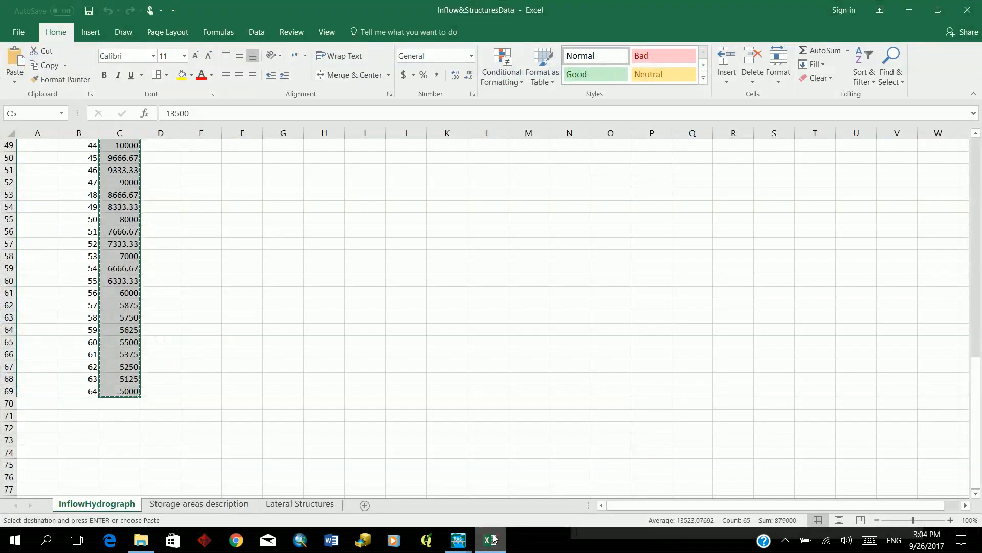
left_click(492, 539)
scroll(559, 321, "down", 1)
scroll(559, 325, "down", 5)
scroll(561, 326, "down", 1)
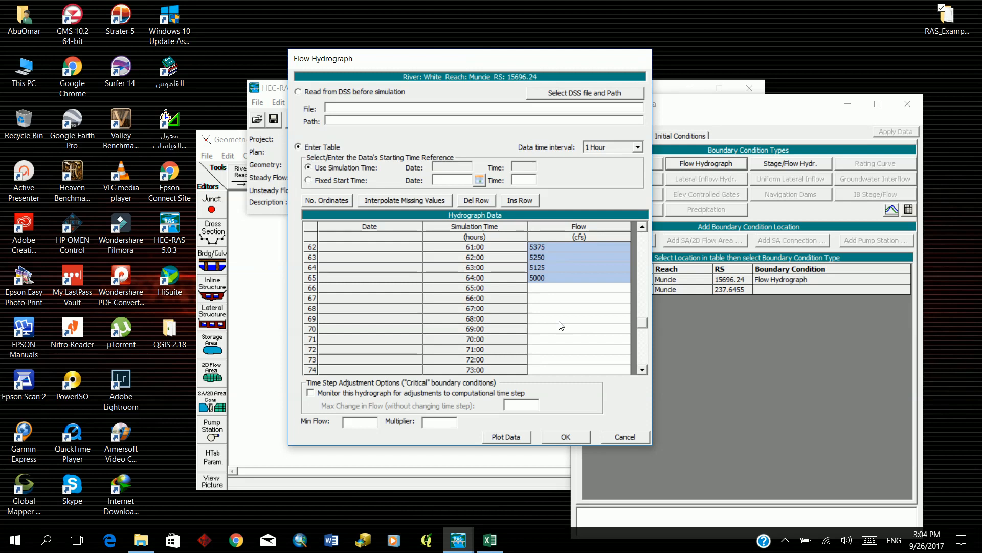
scroll(561, 326, "up", 15)
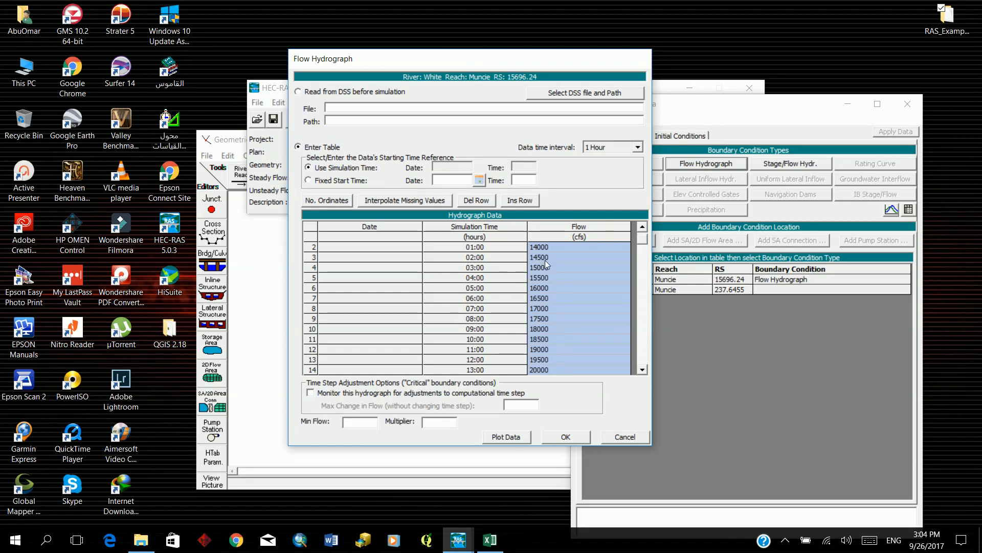
mouse_move(487, 542)
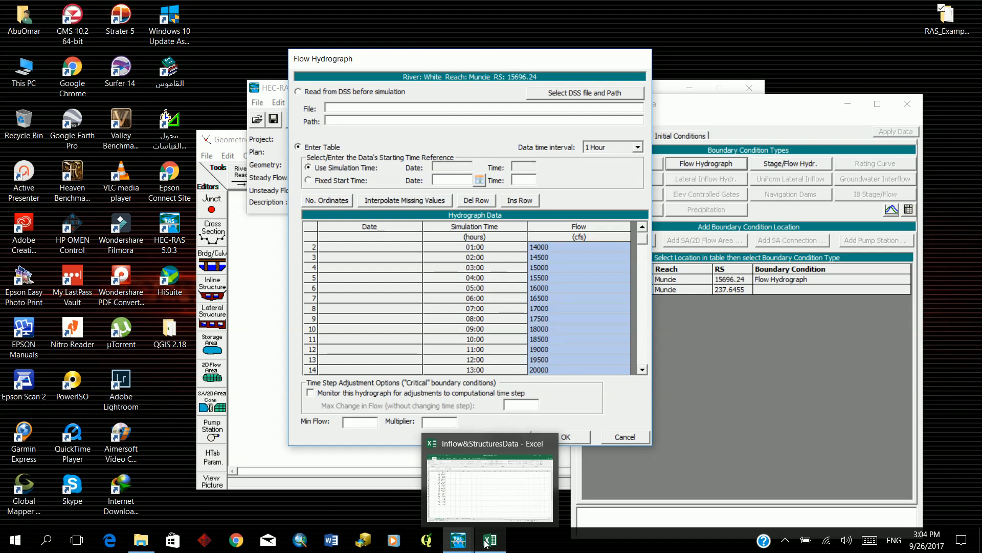
left_click(487, 542)
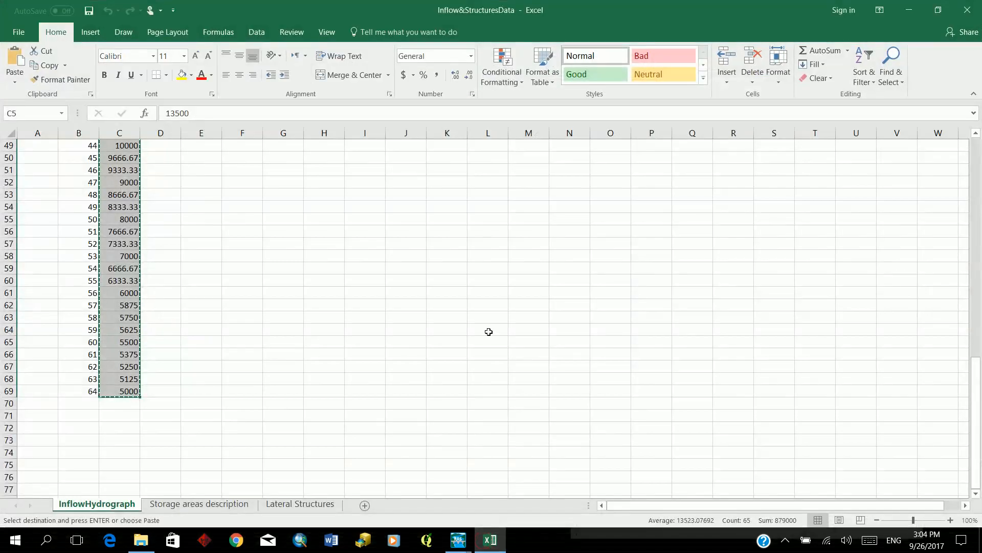
scroll(487, 331, "up", 15)
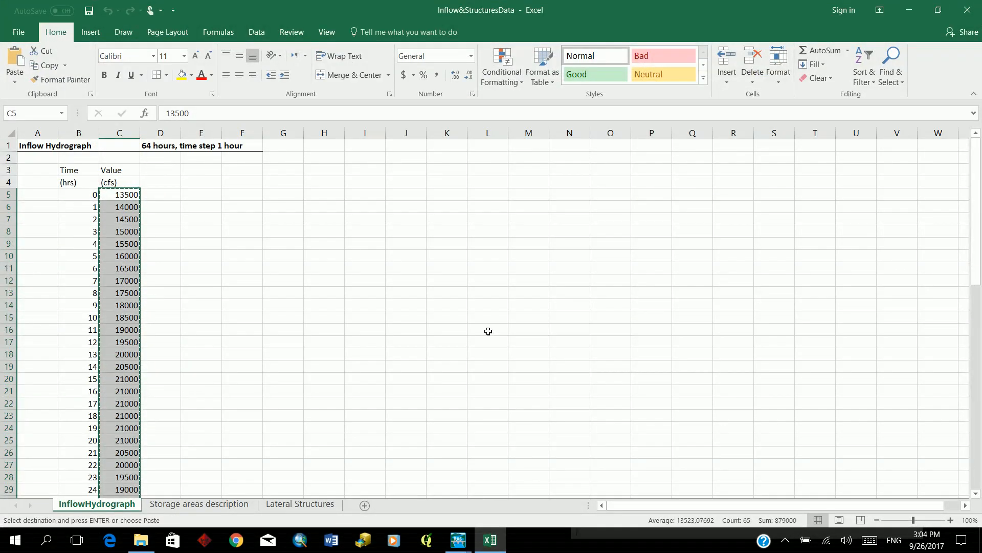
scroll(500, 347, "down", 5)
left_click(502, 538)
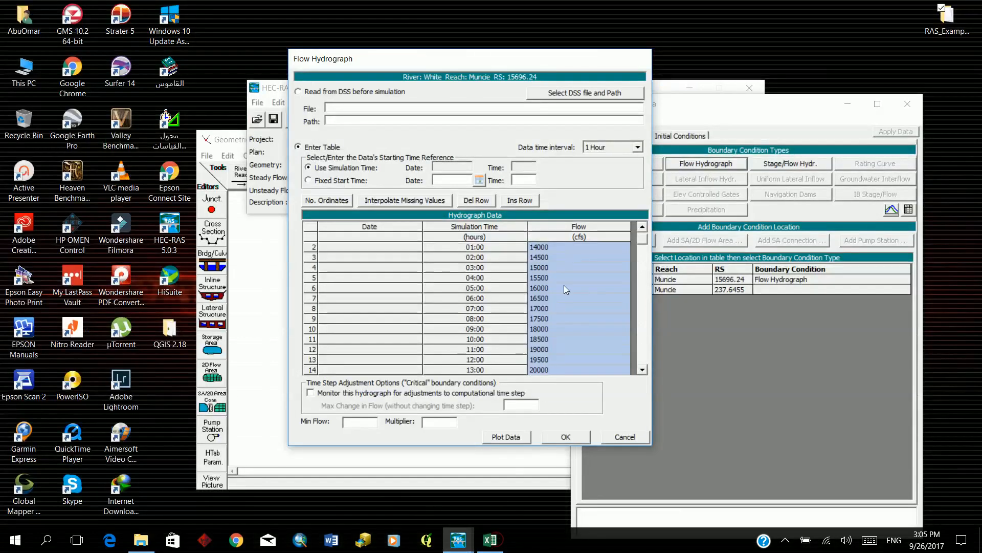
Paste the copied inflow values again into the Flow column, over the range from 01:00 to 82:00.
left_click(566, 246)
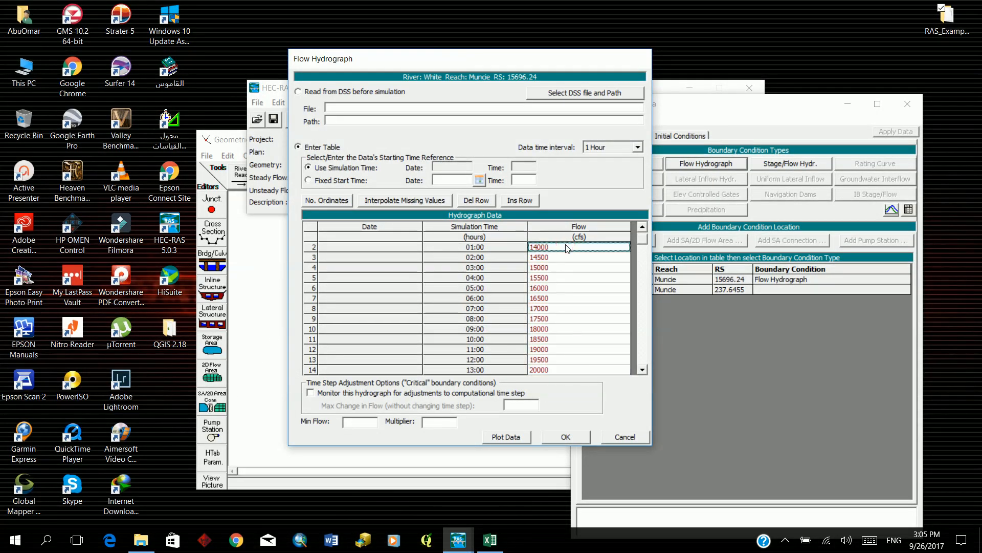
scroll(566, 256, "down", 6)
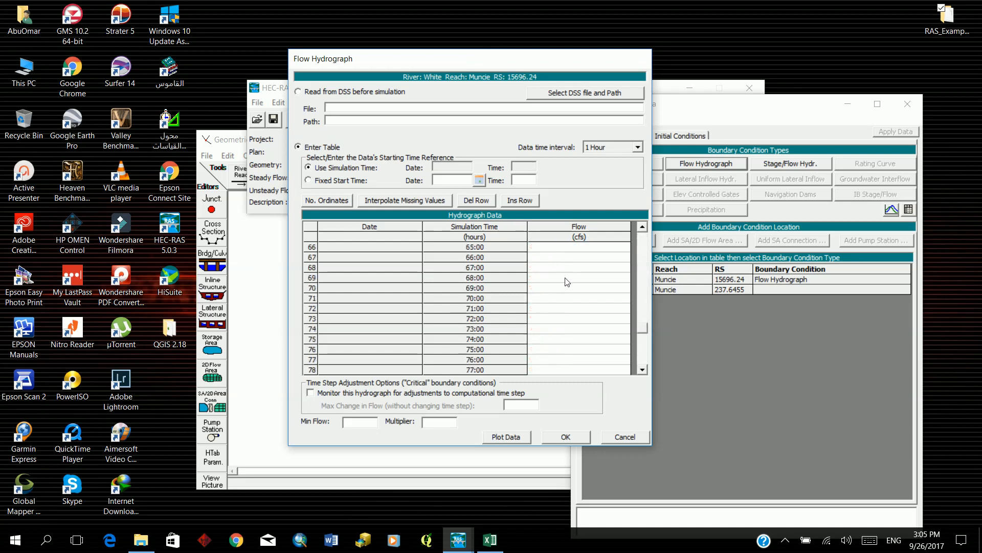
left_click(554, 342, "shift")
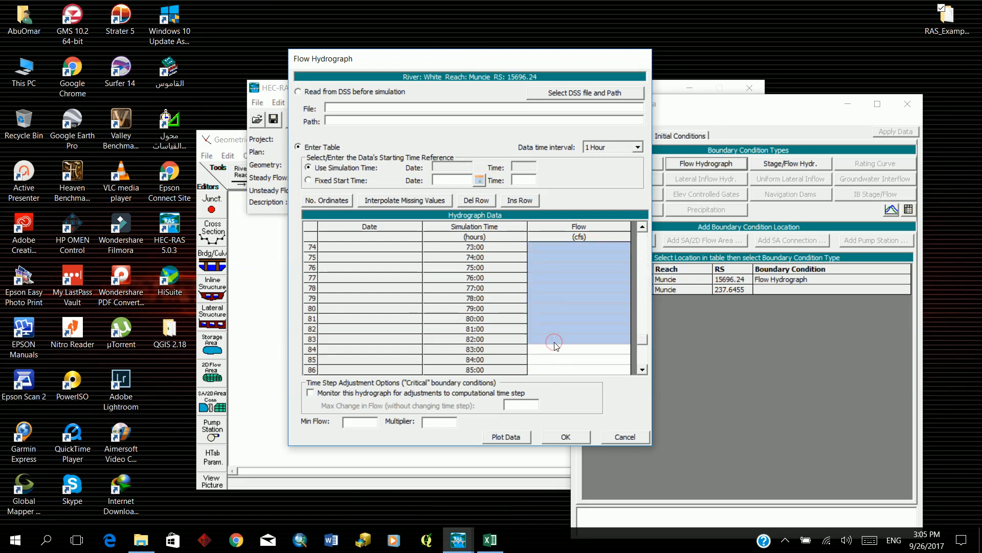
scroll(555, 342, "up", 4)
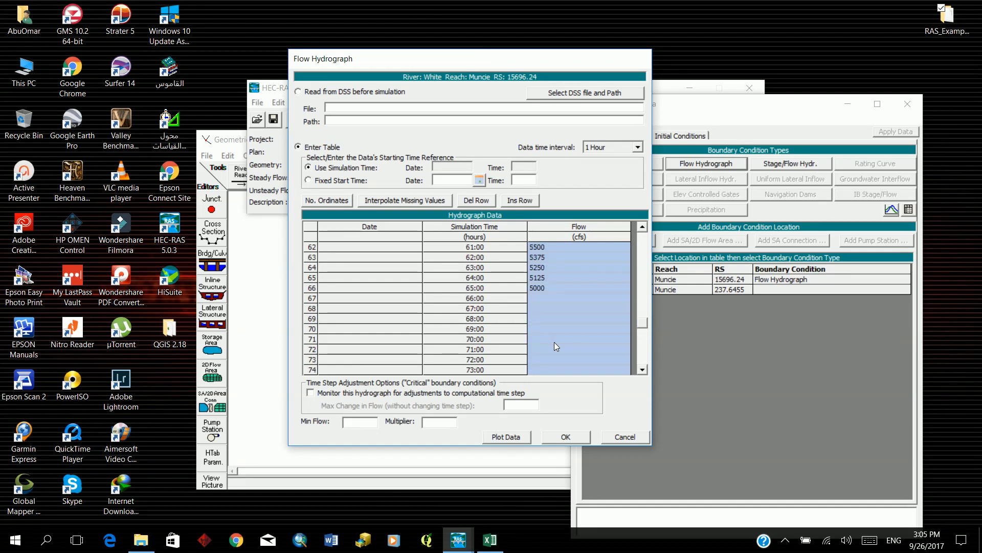
Set the flow hydrograph's fixed start date to 26 September 2008.
scroll(554, 342, "up", 6)
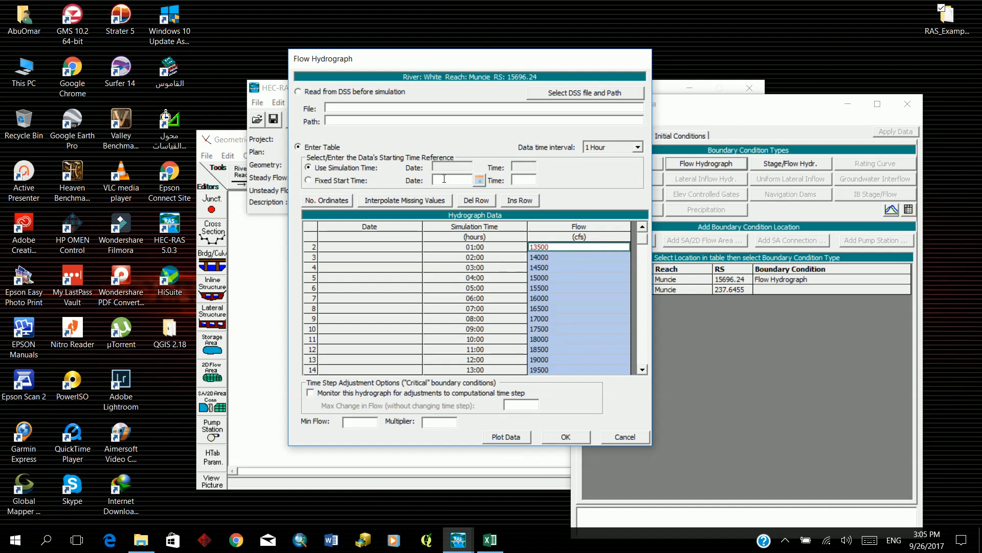
left_click(479, 180)
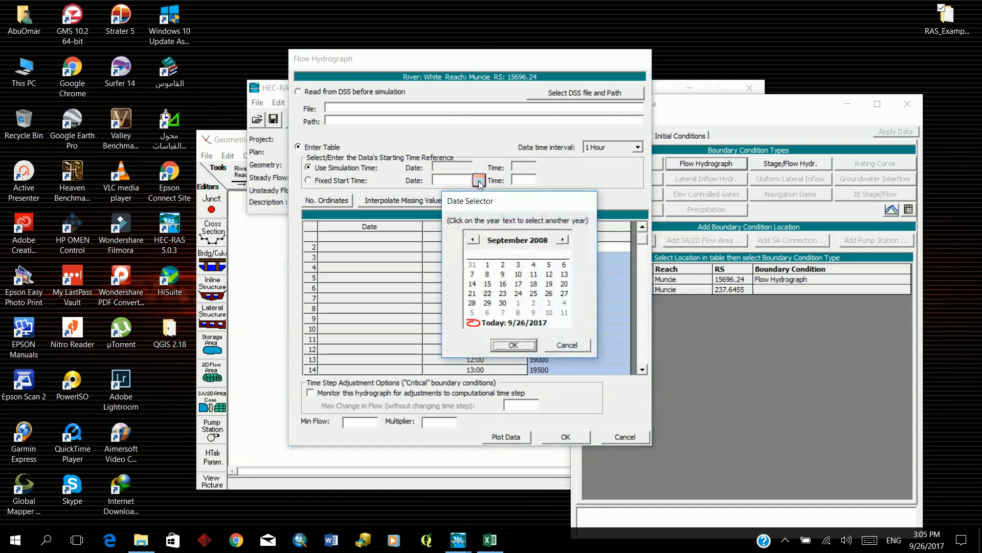
left_click(550, 296)
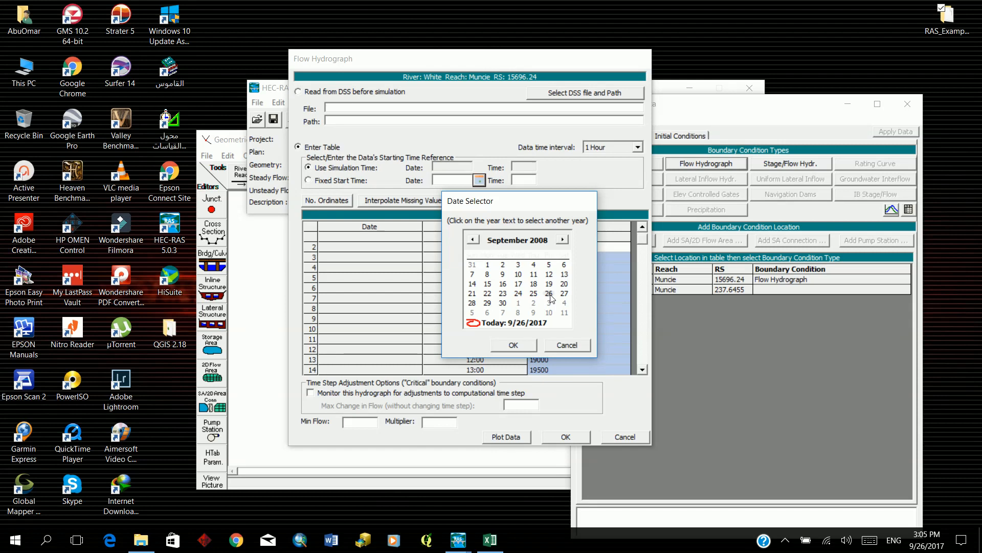
left_click(516, 346)
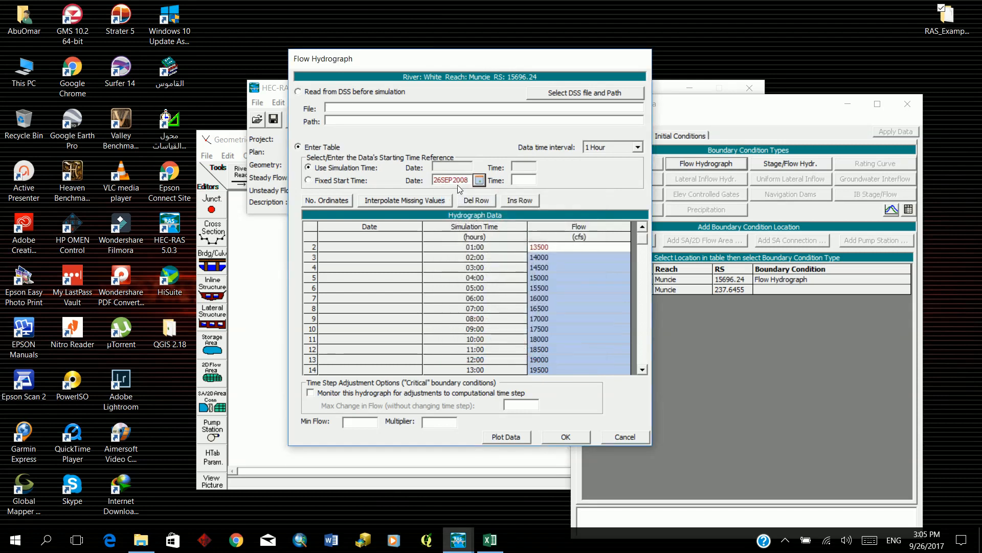
Set the flow hydrograph's fixed start date to 26 September 2017.
left_click(479, 180)
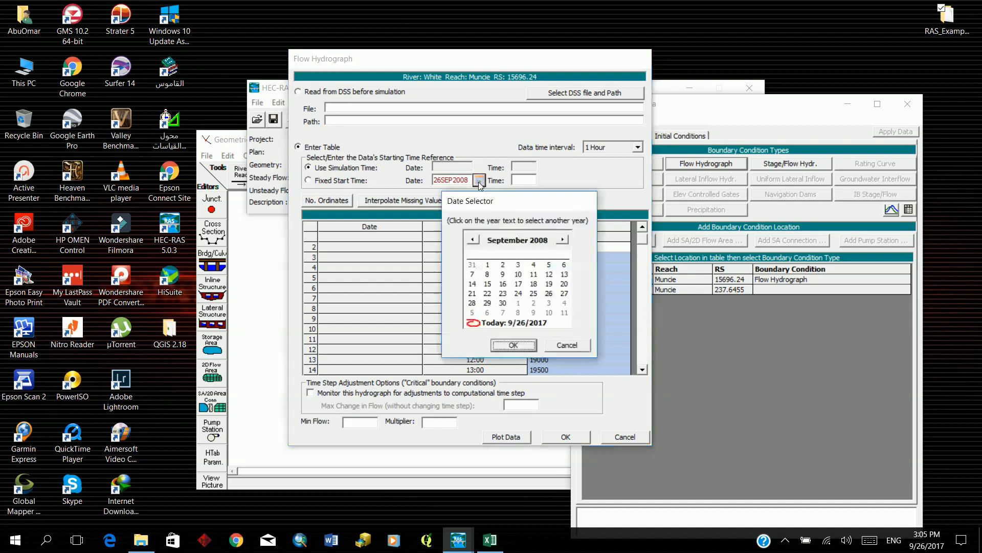
left_click(562, 239)
left_click(562, 240)
left_click(563, 239)
left_click(562, 239)
left_click(566, 240)
left_click(566, 239)
left_click(566, 240)
left_click(566, 240)
left_click(566, 239)
left_click(566, 239)
left_click(566, 239)
left_click(566, 239)
left_click(566, 239)
left_click(566, 240)
left_click(566, 239)
left_click(472, 240)
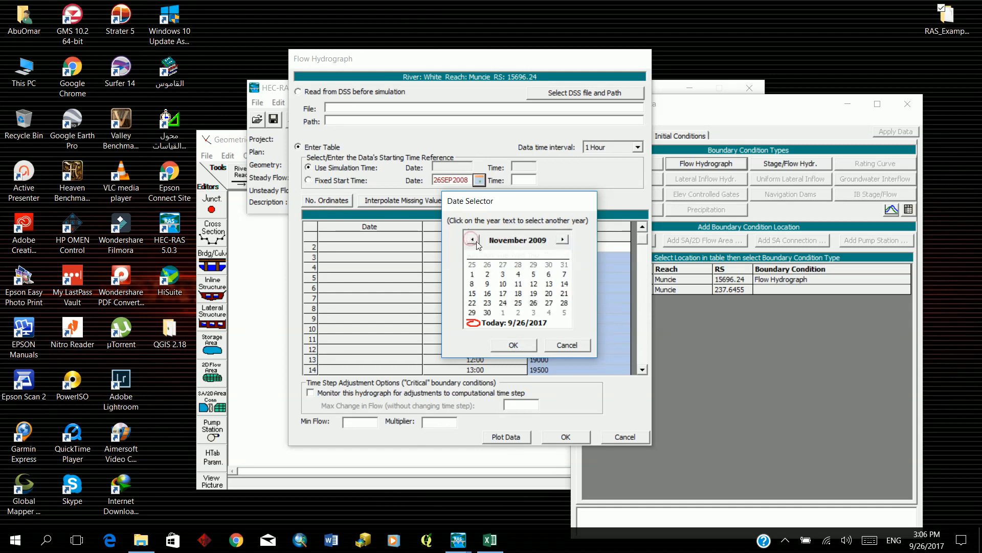
left_click(566, 240)
left_click(566, 239)
left_click(566, 240)
triple_click(566, 240)
triple_click(566, 239)
triple_click(565, 239)
triple_click(566, 239)
triple_click(566, 240)
triple_click(566, 239)
left_click(566, 240)
left_click(566, 239)
left_click(566, 239)
left_click(566, 239)
left_click(566, 239)
left_click(566, 239)
left_click(566, 239)
left_click(566, 239)
left_click(566, 239)
left_click(565, 239)
left_click(566, 239)
left_click(566, 239)
left_click(566, 239)
left_click(566, 239)
left_click(566, 239)
left_click(566, 239)
left_click(566, 239)
left_click(565, 239)
left_click(566, 239)
left_click(566, 239)
left_click(566, 239)
left_click(566, 239)
left_click(566, 239)
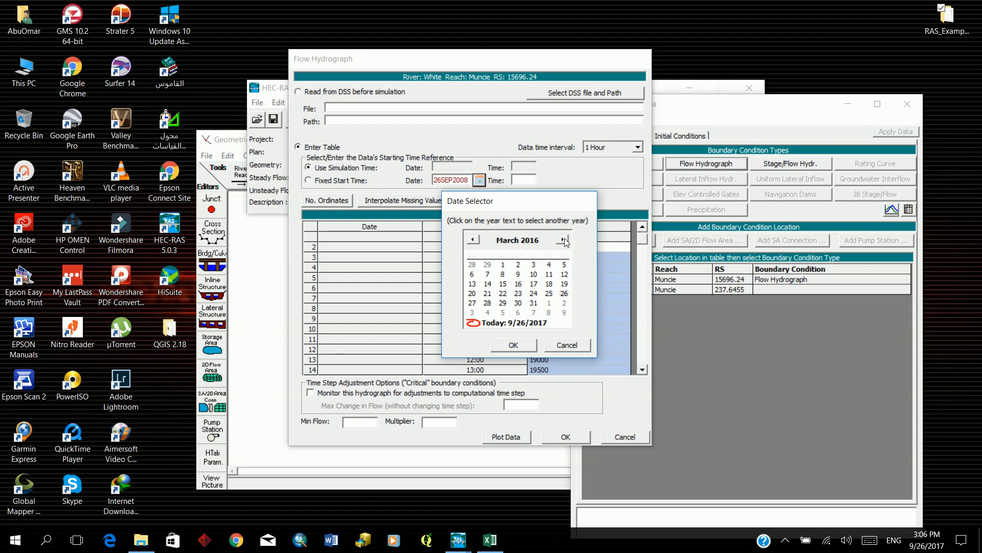
left_click(564, 239)
triple_click(564, 239)
triple_click(564, 239)
triple_click(564, 239)
triple_click(564, 239)
triple_click(564, 239)
left_click(564, 239)
triple_click(564, 239)
double_click(564, 239)
left_click(564, 239)
left_click(563, 239)
left_click(564, 239)
left_click(472, 239)
double_click(473, 239)
left_click(473, 240)
double_click(473, 239)
left_click(473, 240)
left_click(512, 342)
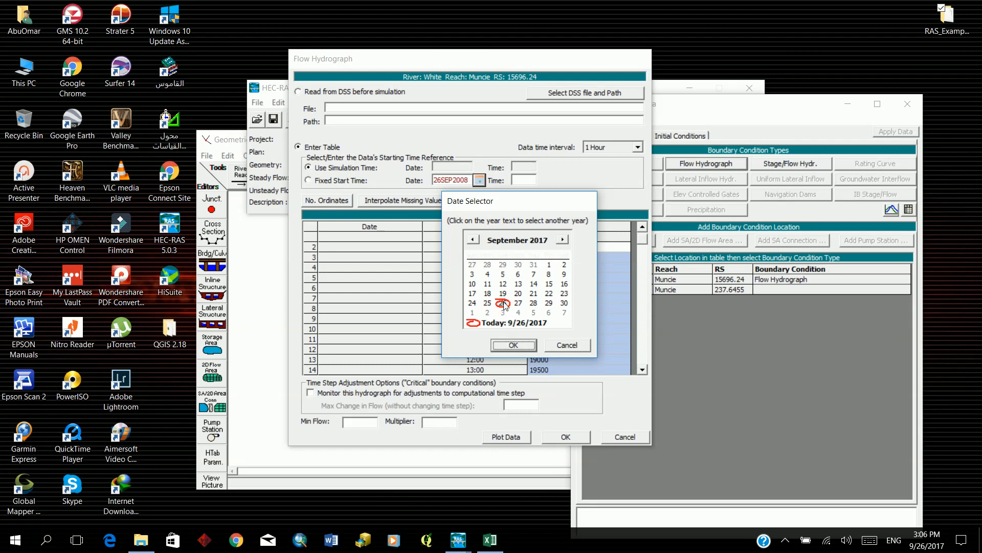
left_click(503, 305)
left_click(503, 305)
left_click(510, 349)
left_click(516, 347)
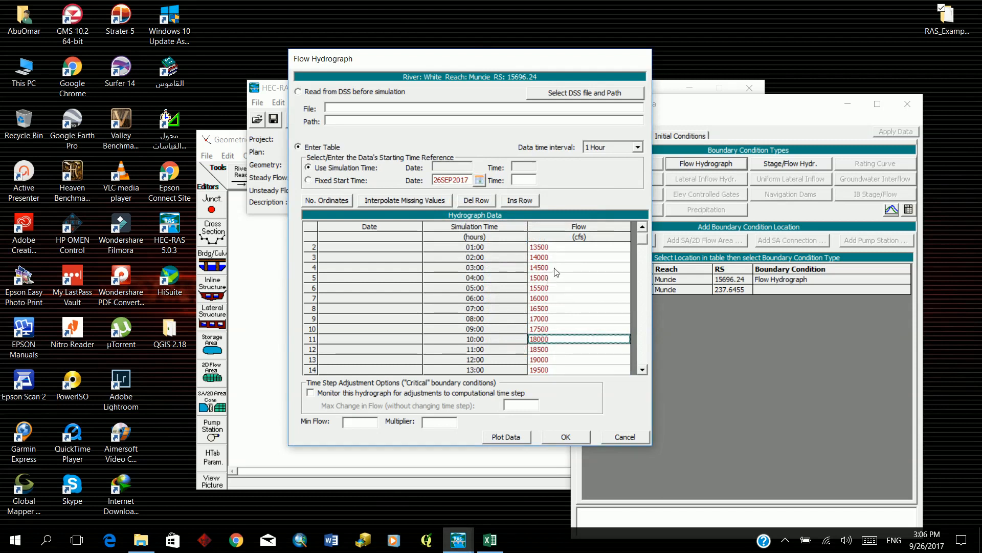
Review the flow table and plot the inflow hydrograph to examine its rise, peak and recession, then close the plot.
scroll(557, 271, "down", 10)
scroll(557, 272, "up", 10)
left_click(517, 437)
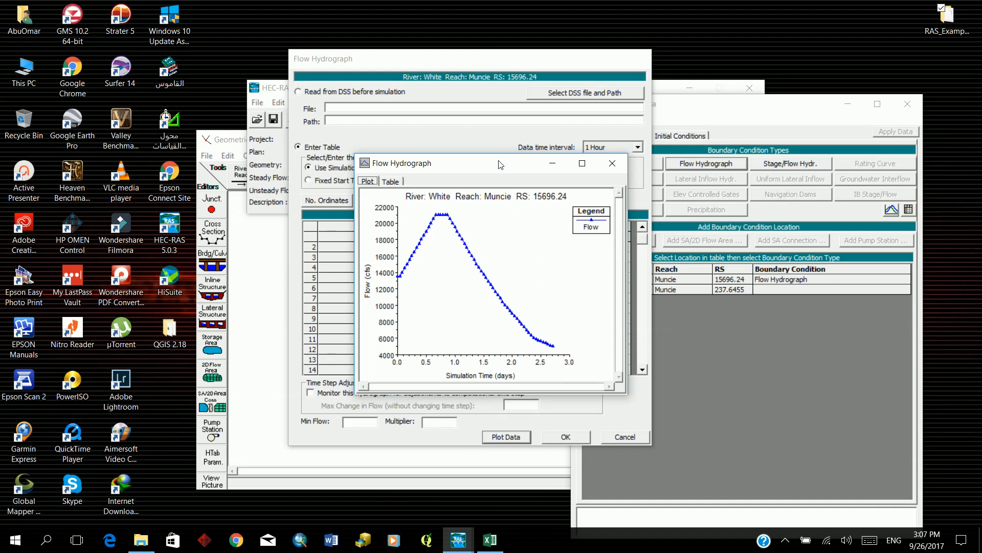
left_click_drag(496, 168, 714, 191)
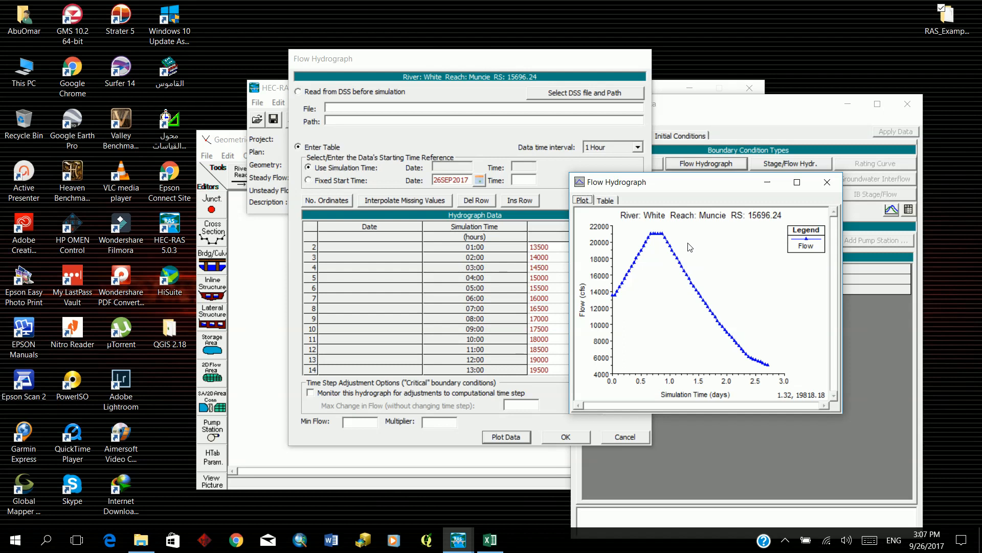
left_click_drag(697, 180, 688, 182)
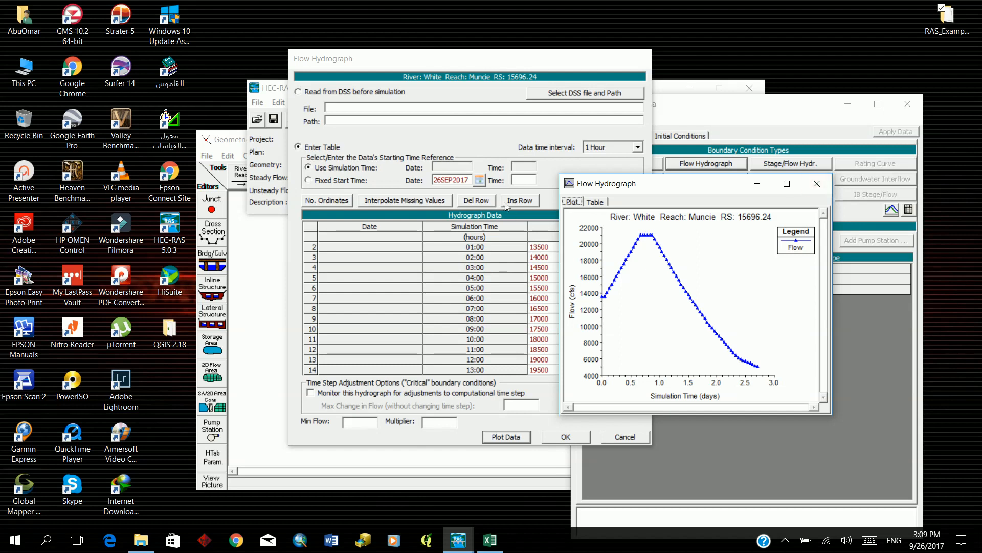
left_click(817, 183)
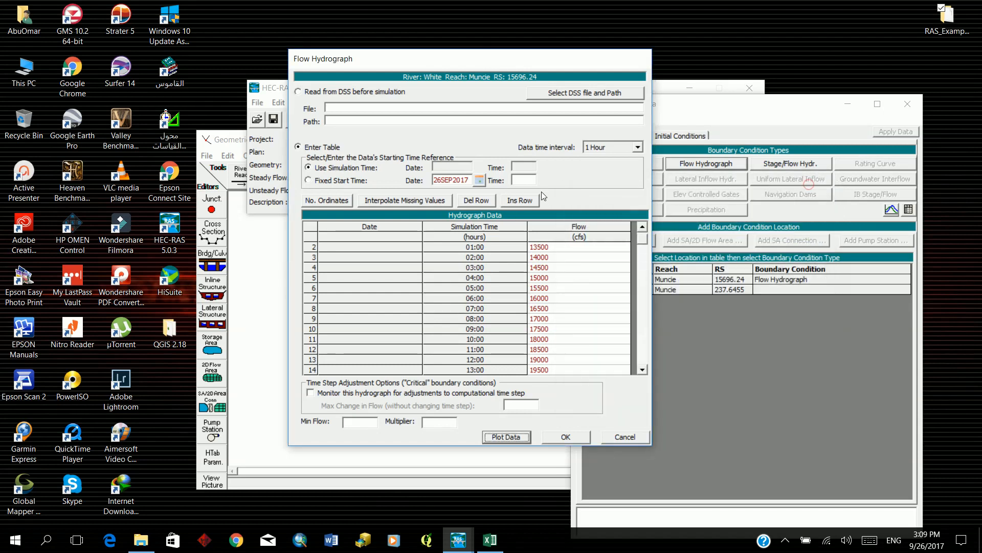
Set the hydrograph's fixed start time to 12:00 and check the duration and time step in the Excel InflowHydrograph sheet.
type("12")
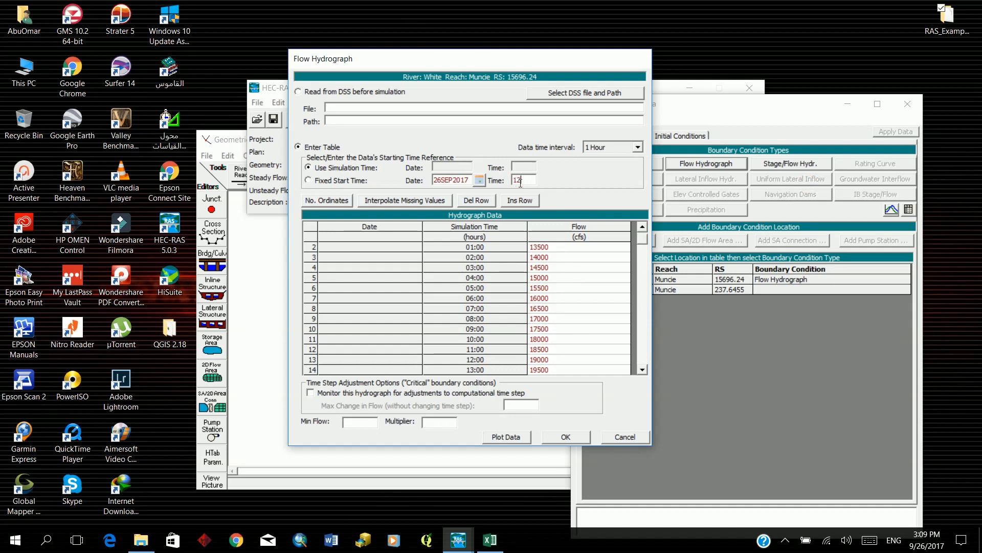
type(":00")
left_click(490, 540)
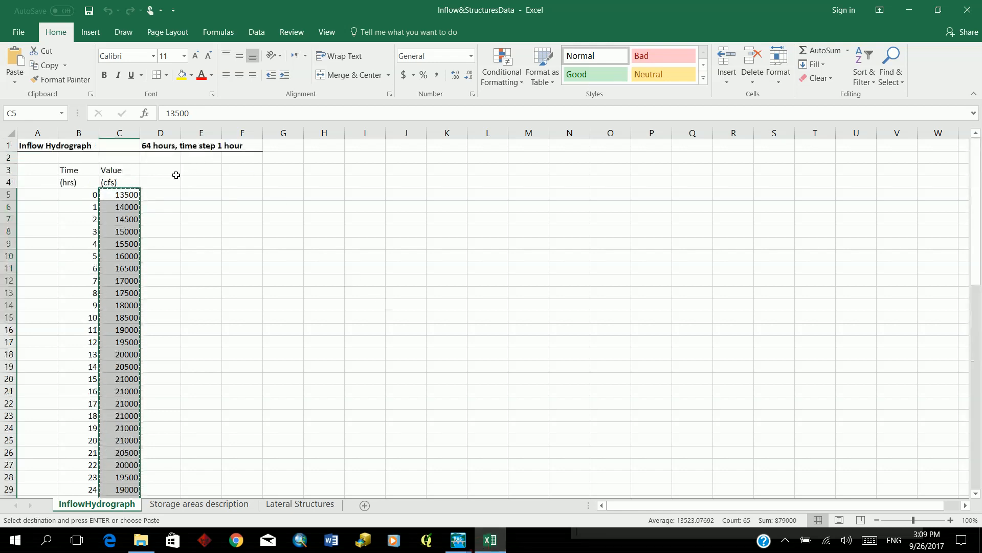
left_click(458, 539)
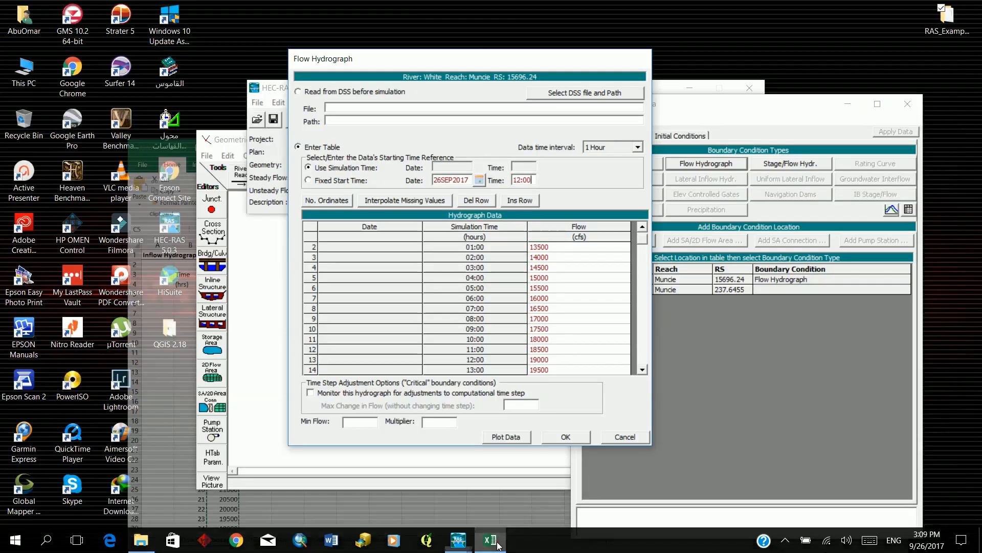
Plot the inflow hydrograph again, accept the Flow Hydrograph data and close the plot window.
left_click(516, 438)
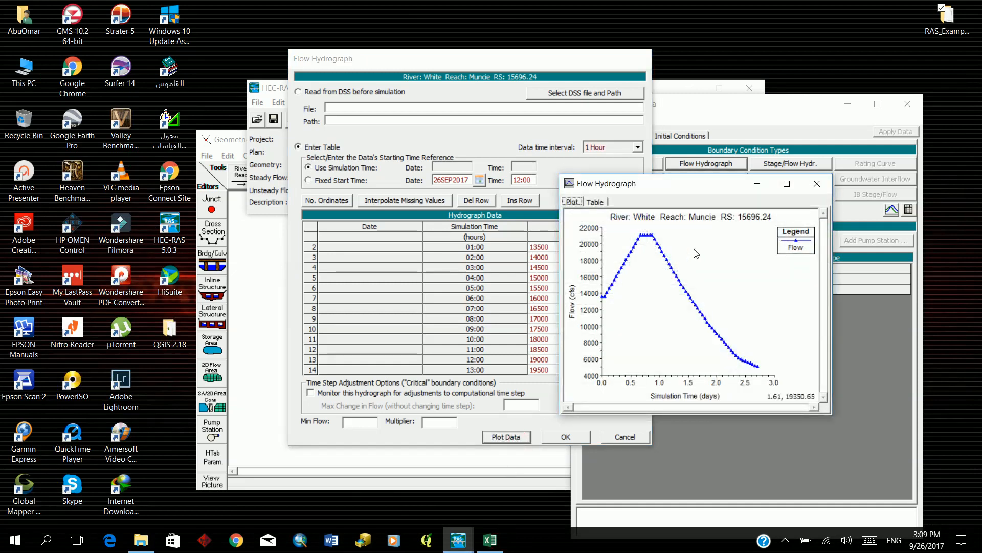
left_click(557, 438)
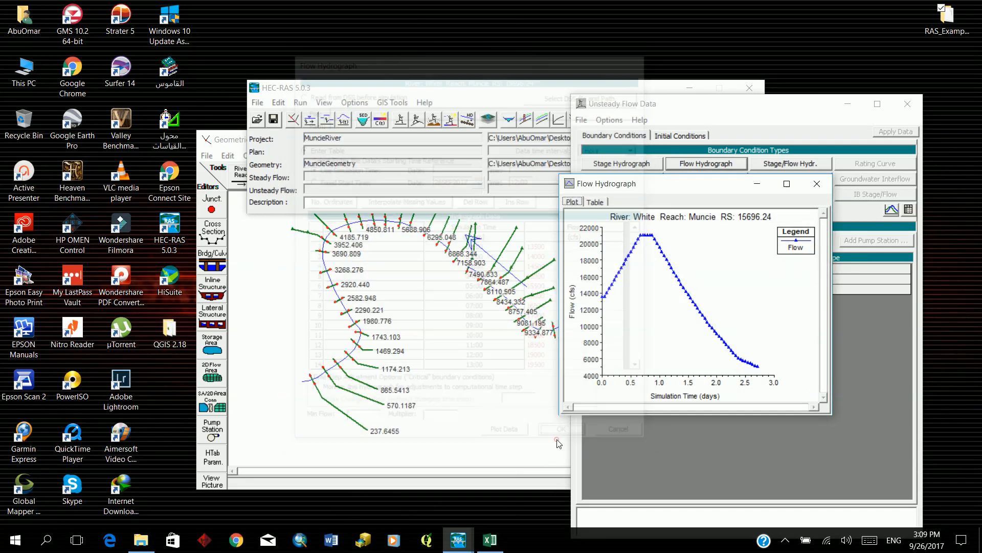
left_click_drag(741, 193, 411, 190)
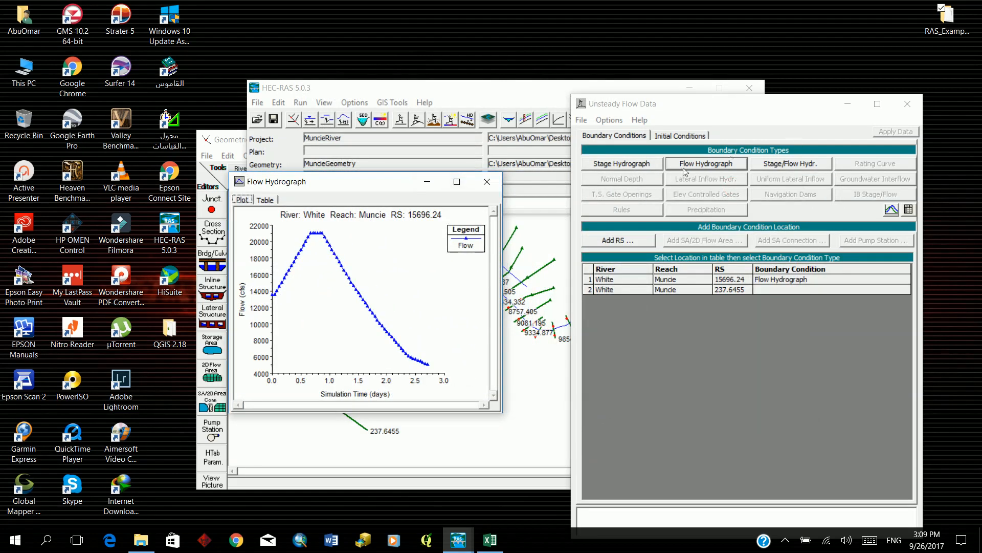
left_click(487, 186)
Assign a Normal Depth boundary condition with a friction slope of 0.004 to downstream river station 237.6455.
left_click_drag(782, 115, 599, 78)
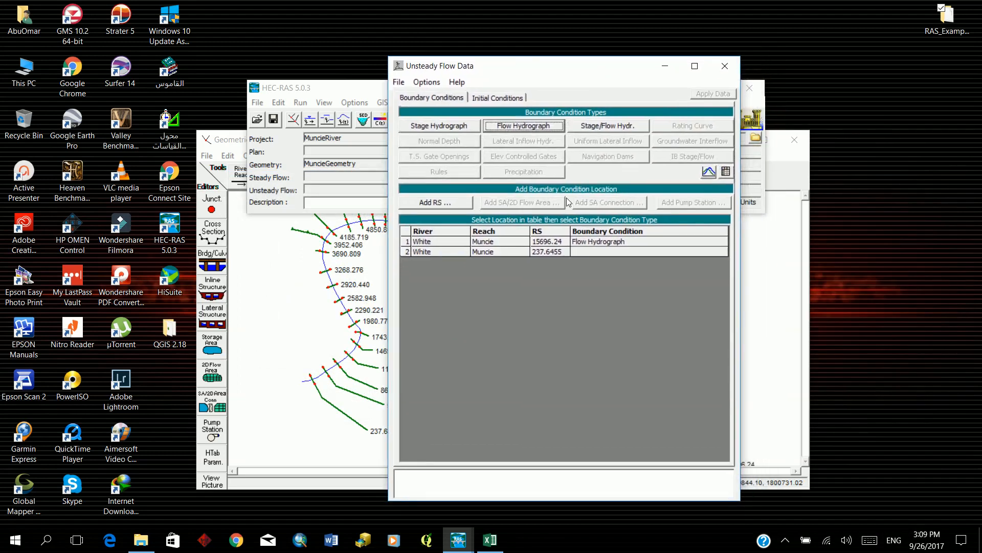
left_click(585, 254)
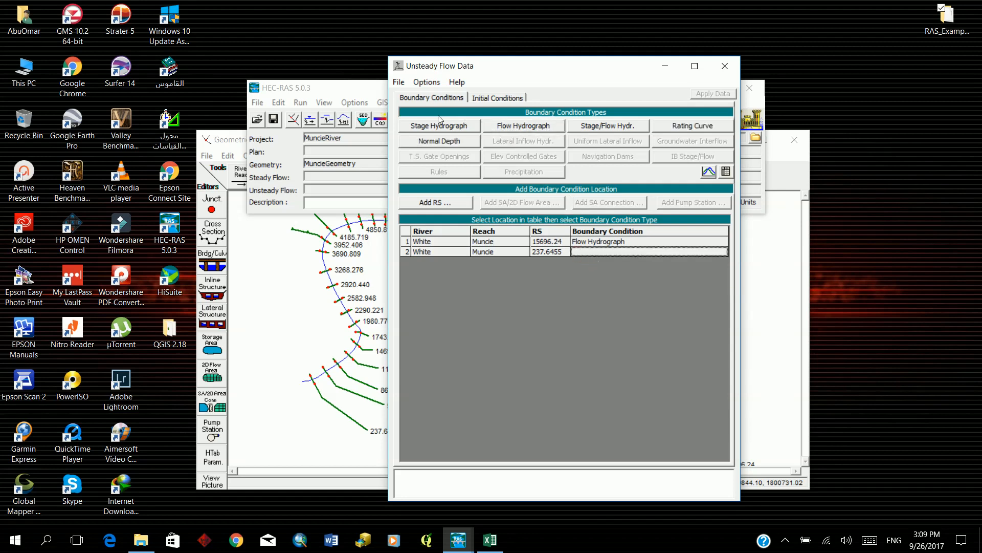
left_click(434, 146)
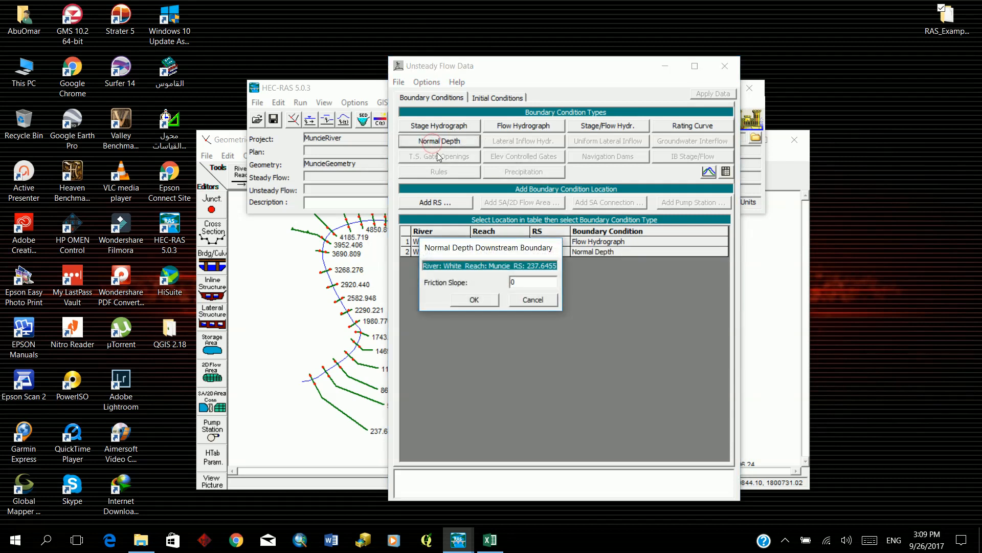
left_click_drag(528, 281, 458, 292)
type("0.004")
left_click(468, 302)
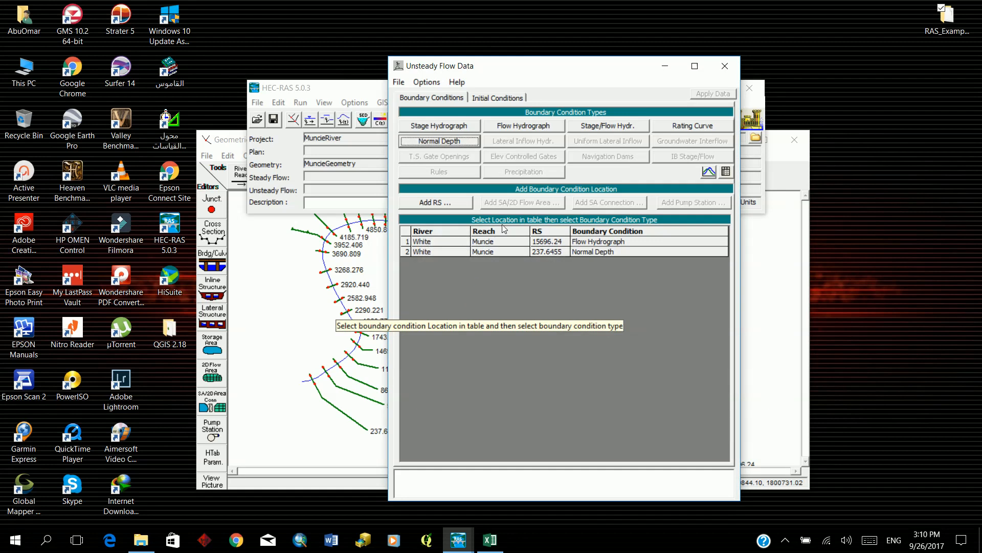
Set the initial flow at river station 15696.24 to 13500 in the initial conditions.
left_click(496, 99)
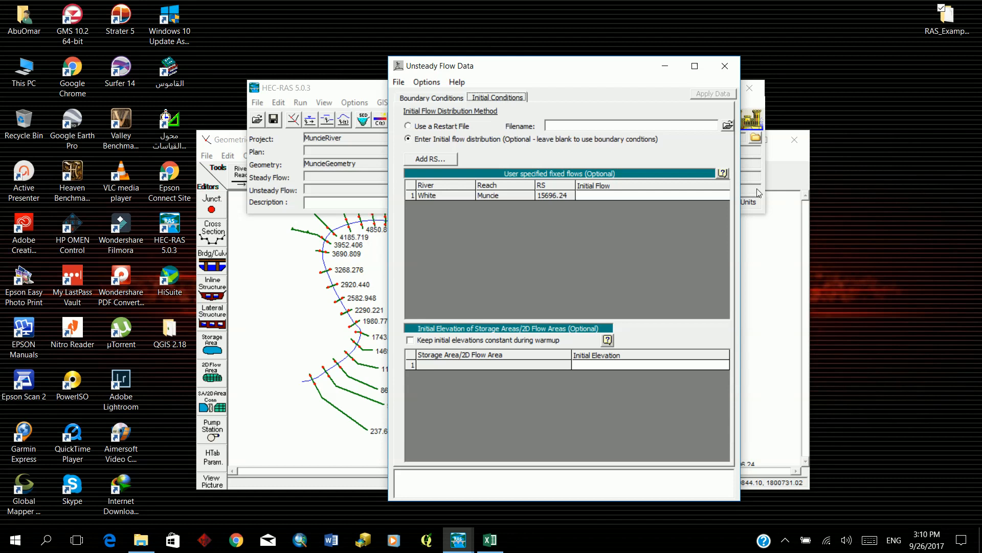
left_click_drag(636, 68, 600, 45)
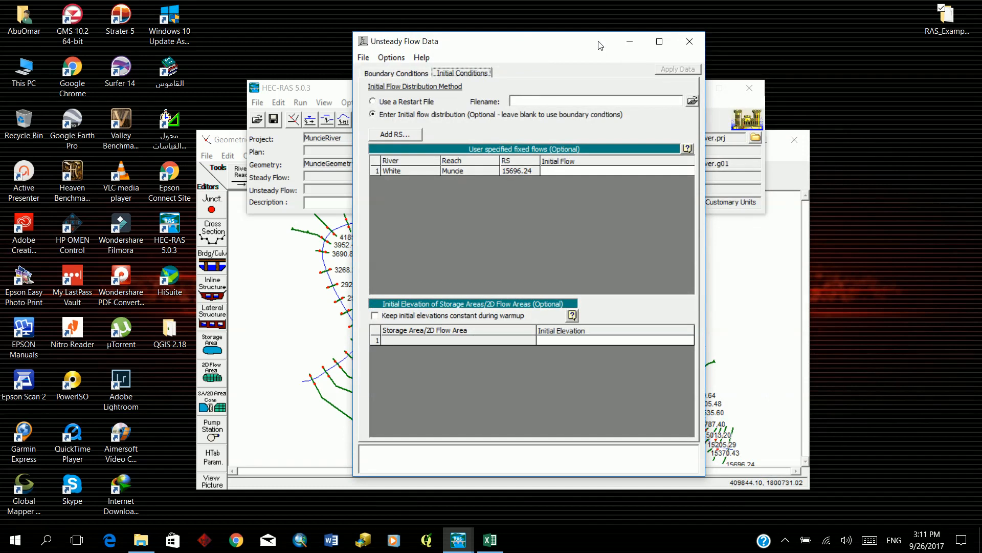
left_click(557, 170)
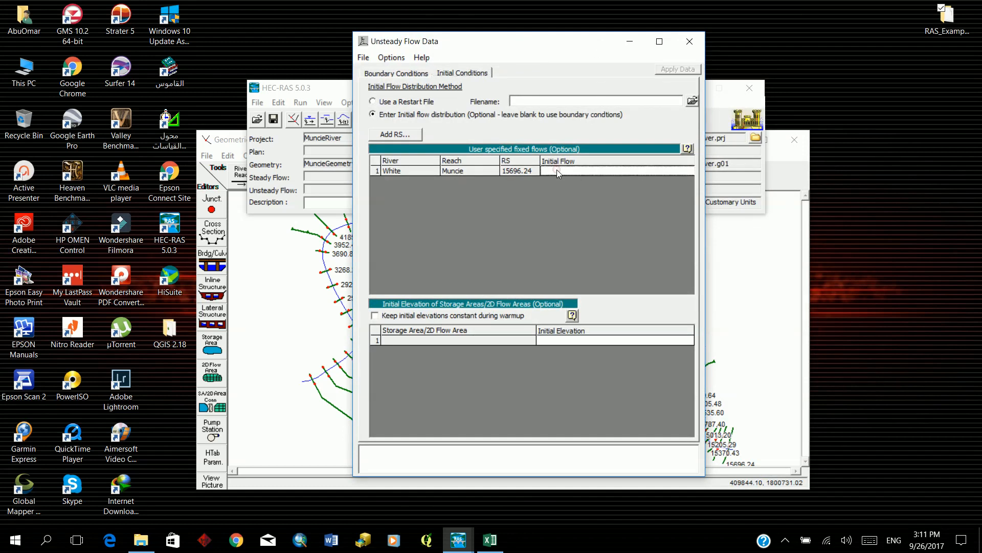
type("13500")
left_click_drag(474, 43, 430, 33)
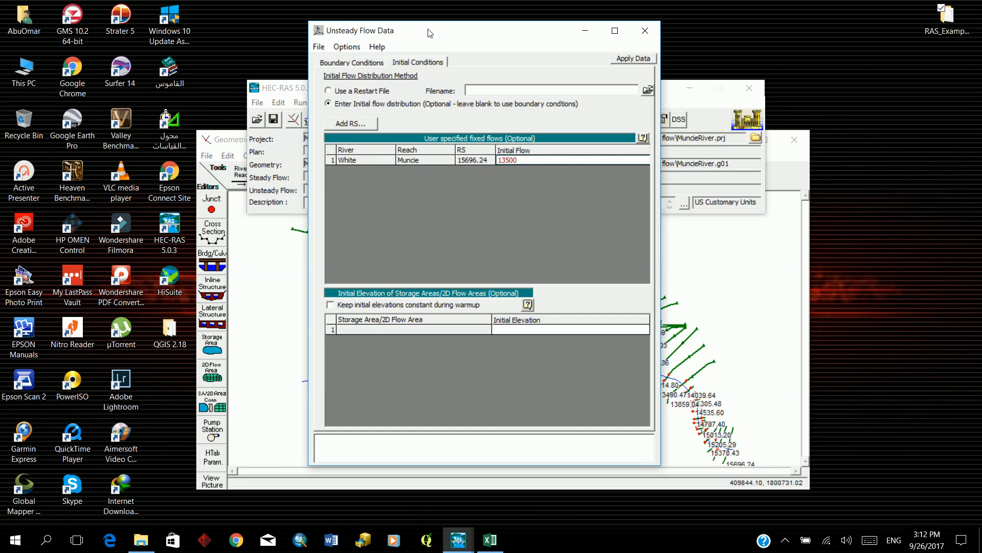
Save the unsteady flow data under the title Munci1D in the default project folder.
left_click(330, 64)
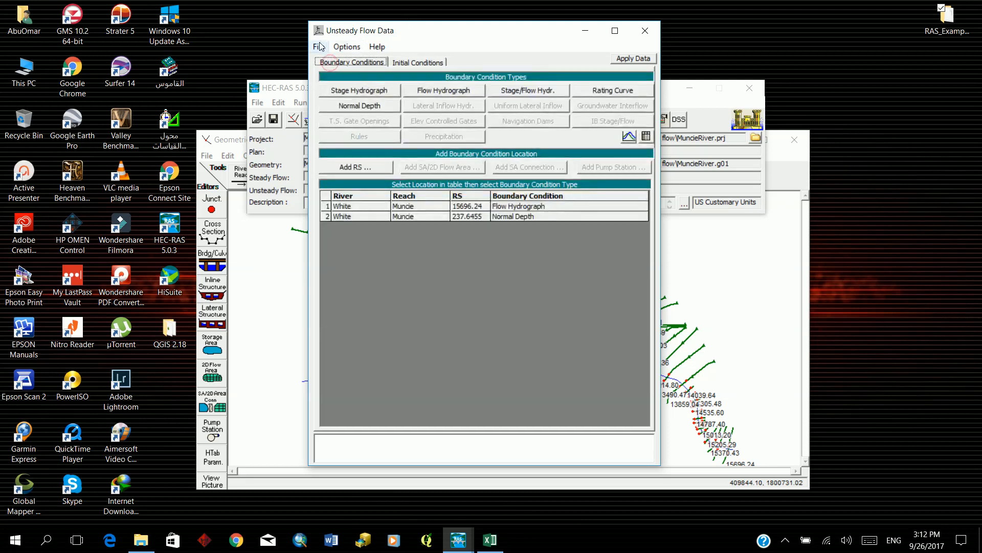
left_click(319, 46)
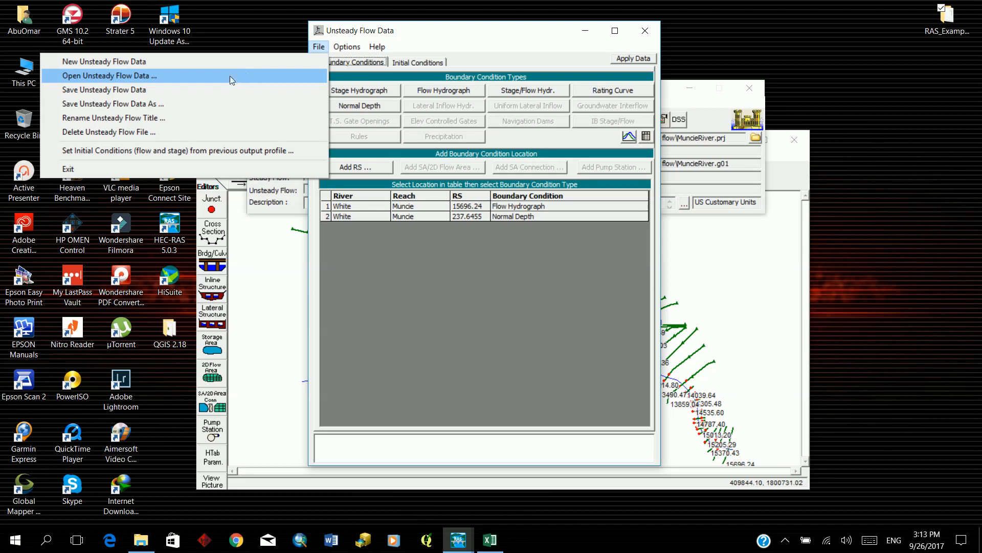
left_click(187, 103)
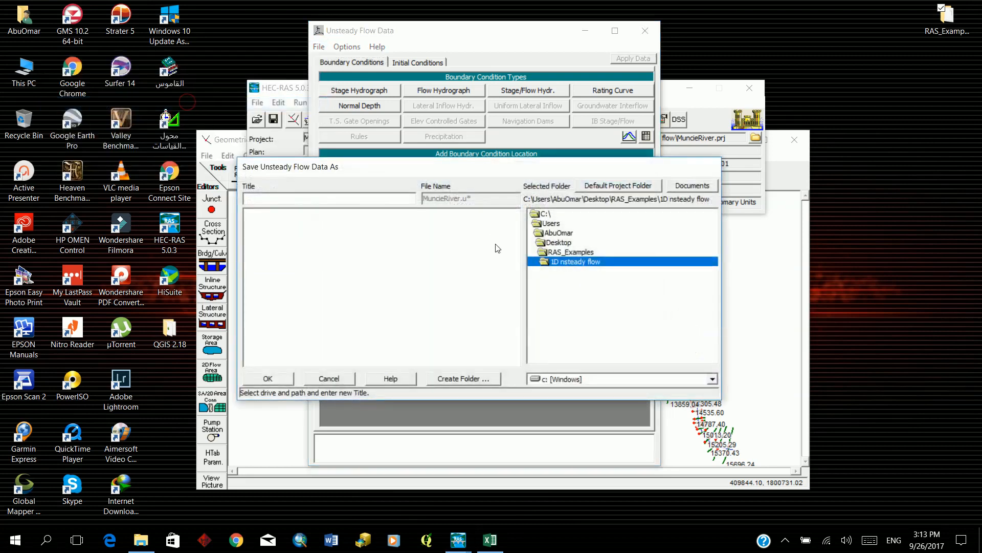
type("Munci 1D")
left_click(269, 379)
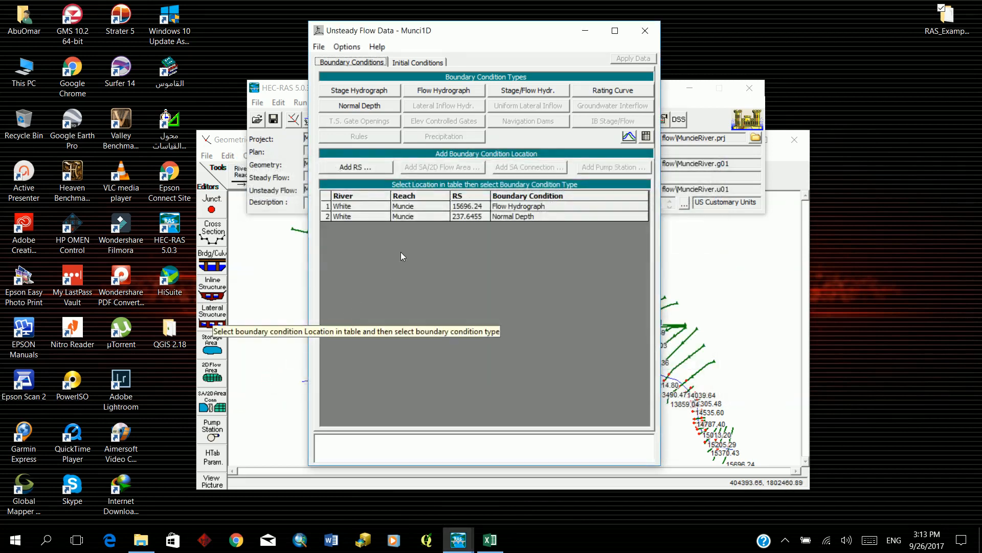
Close the Unsteady Flow Data editor and open the Unsteady Flow Analysis setup.
left_click(641, 34)
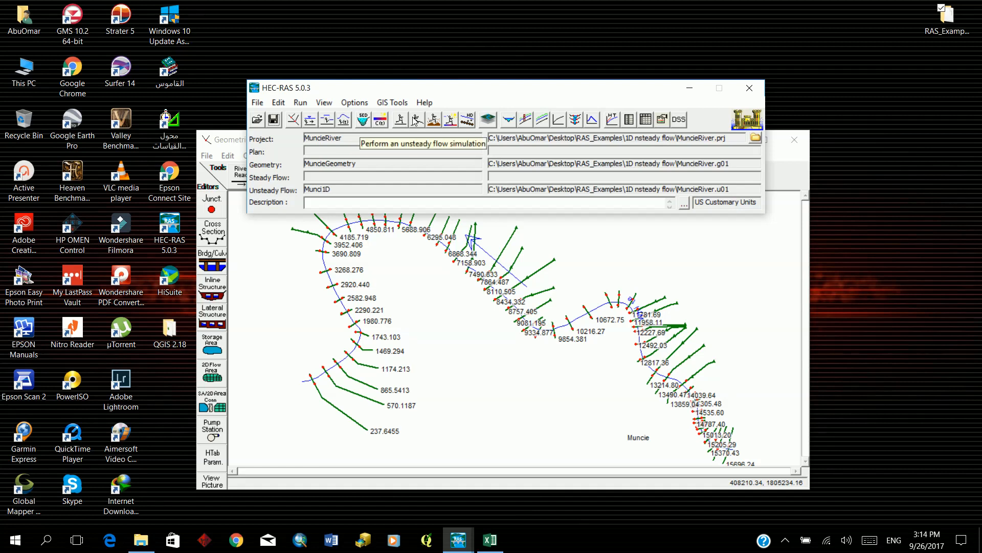
left_click(300, 102)
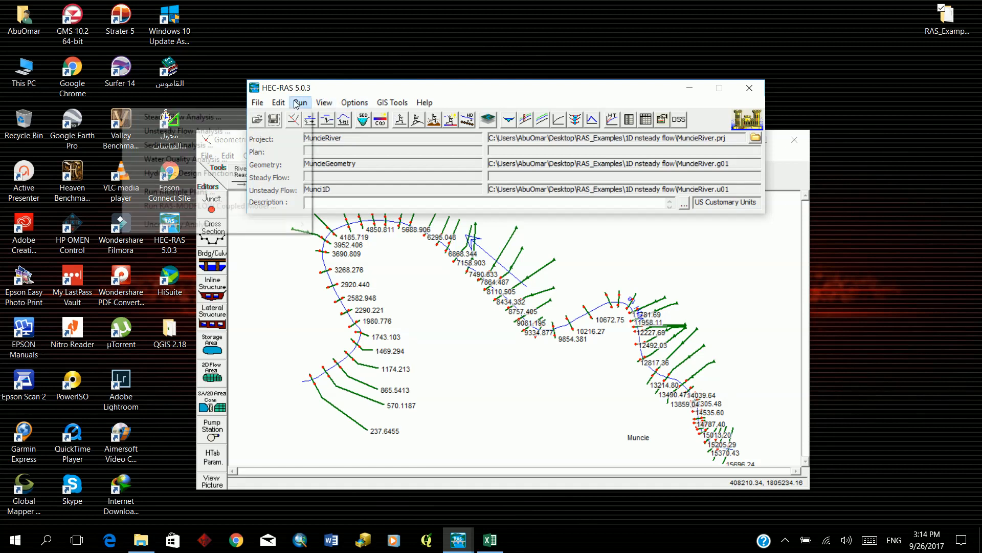
mouse_move(279, 103)
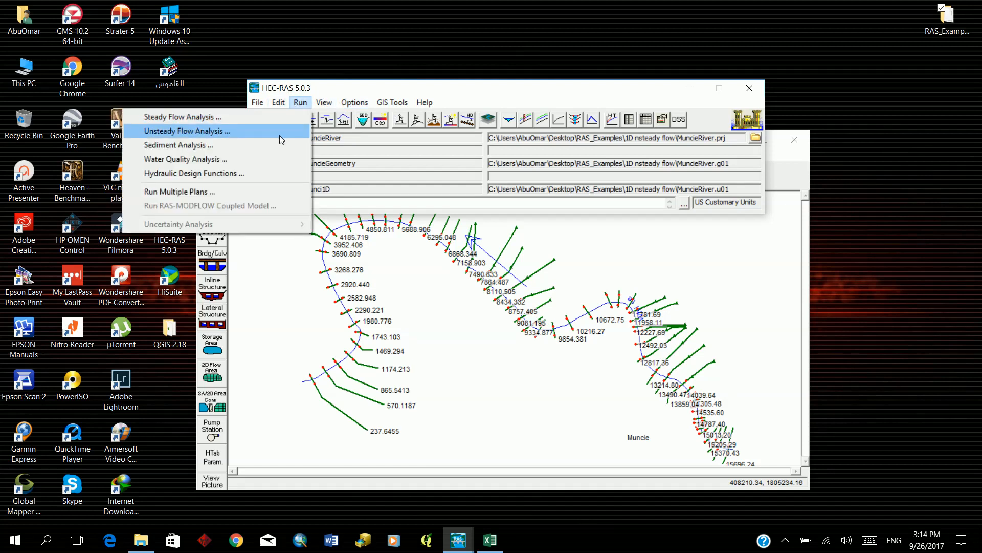
left_click(280, 134)
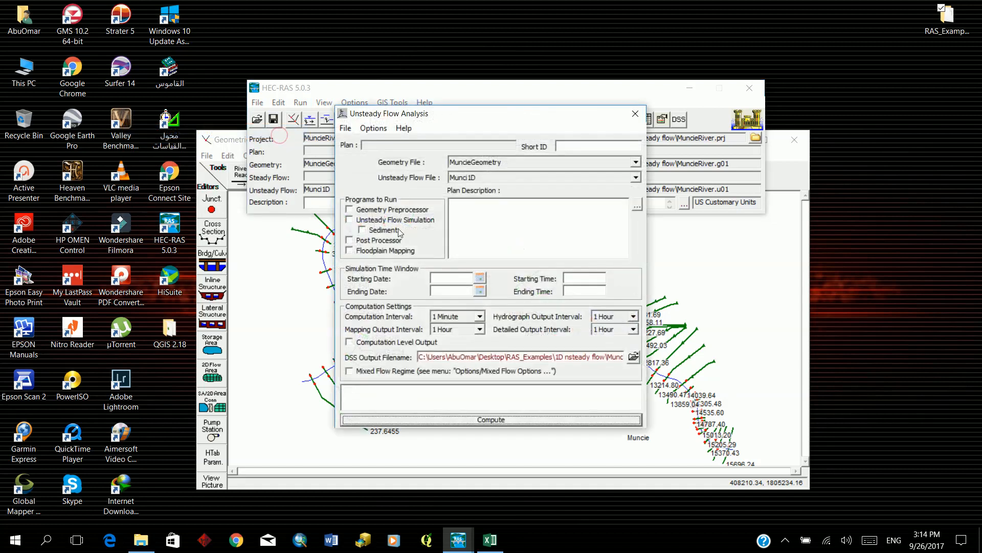
Add all river stations of the White river's Muncie reach to the stage and flow output locations.
left_click_drag(503, 121, 482, 69)
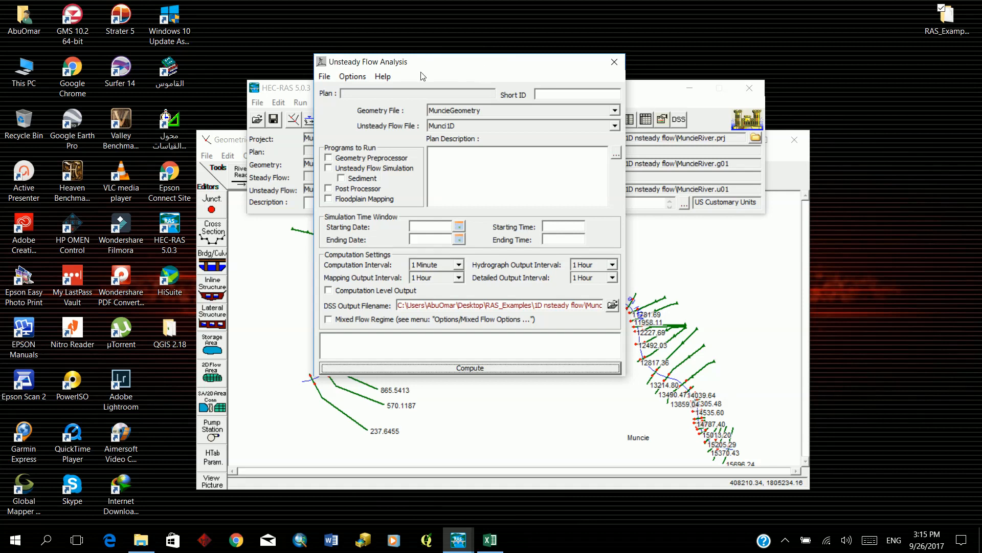
left_click(325, 77)
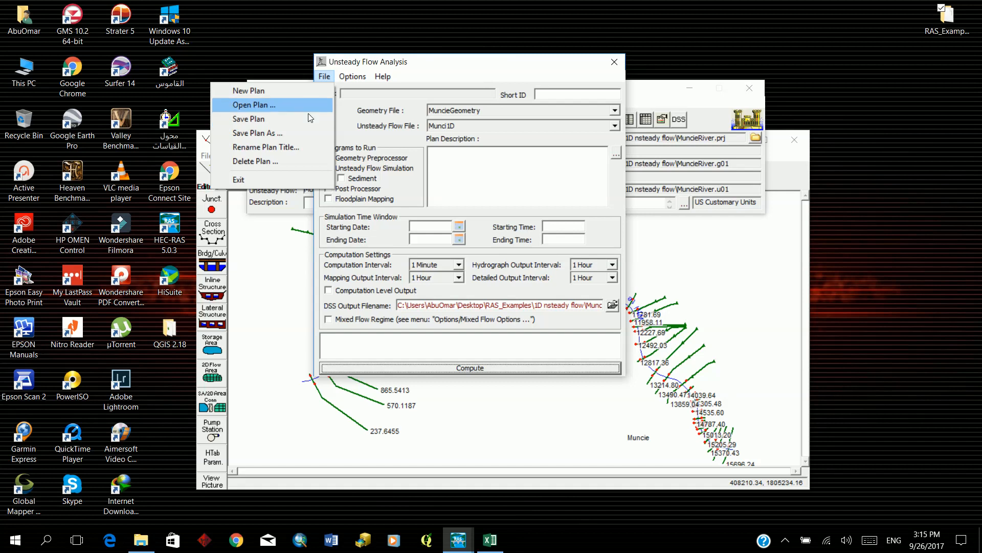
mouse_move(351, 77)
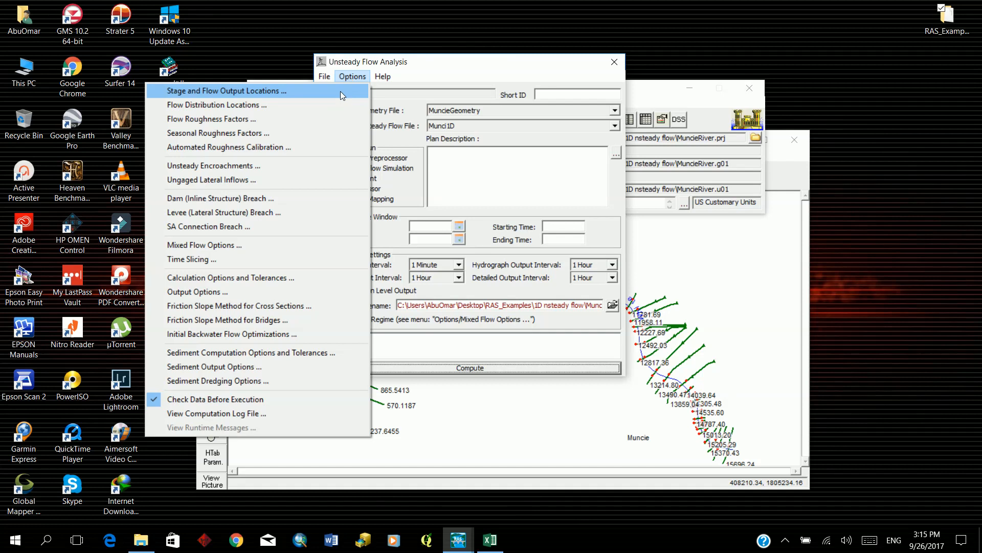
left_click(339, 91)
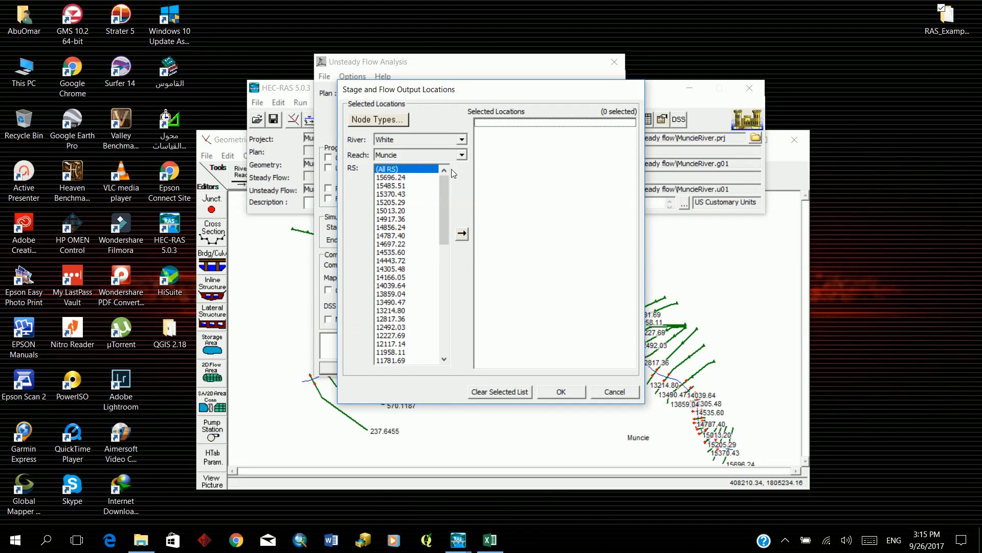
left_click(462, 234)
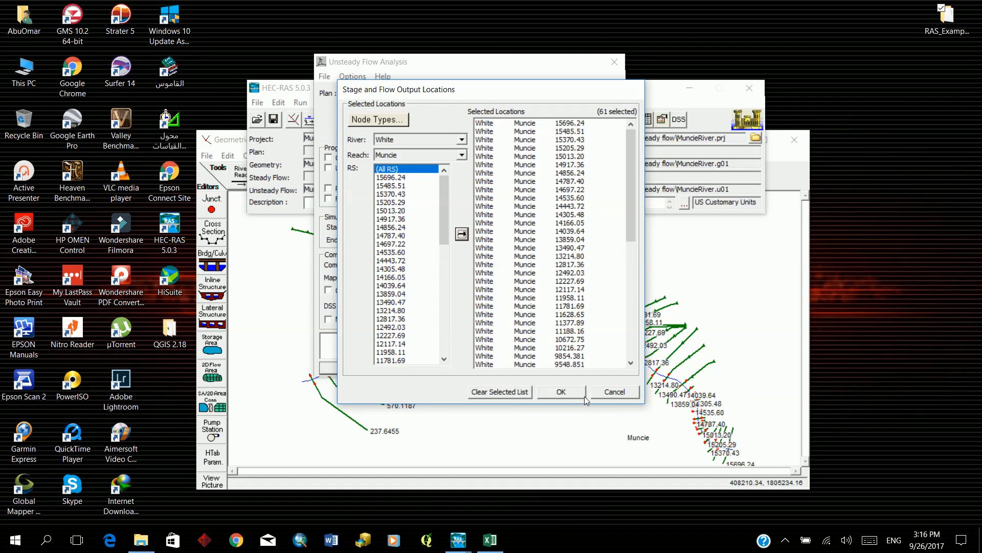
left_click(561, 392)
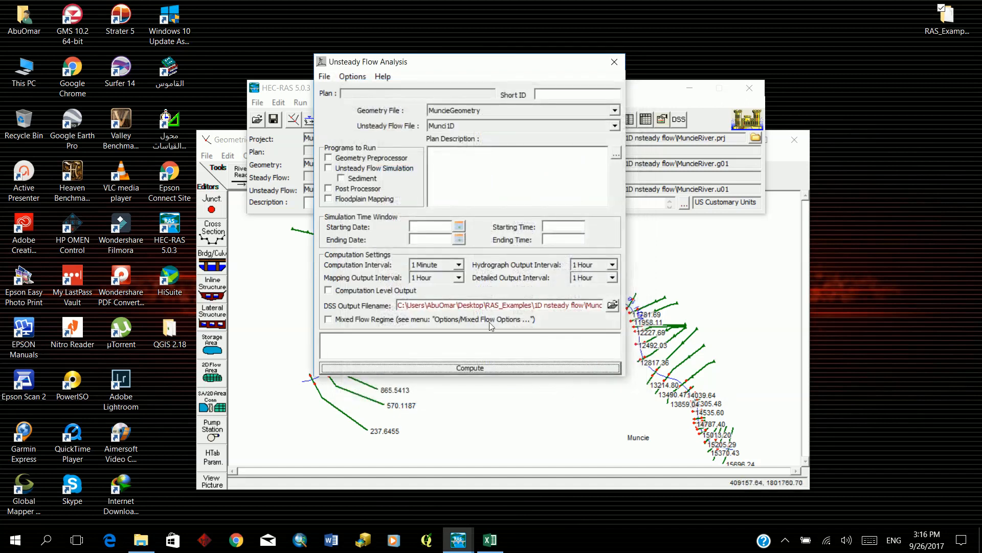
Save the plan under the title "Plan01 - 1D river flow" with the short identifier Plan01.
left_click(323, 77)
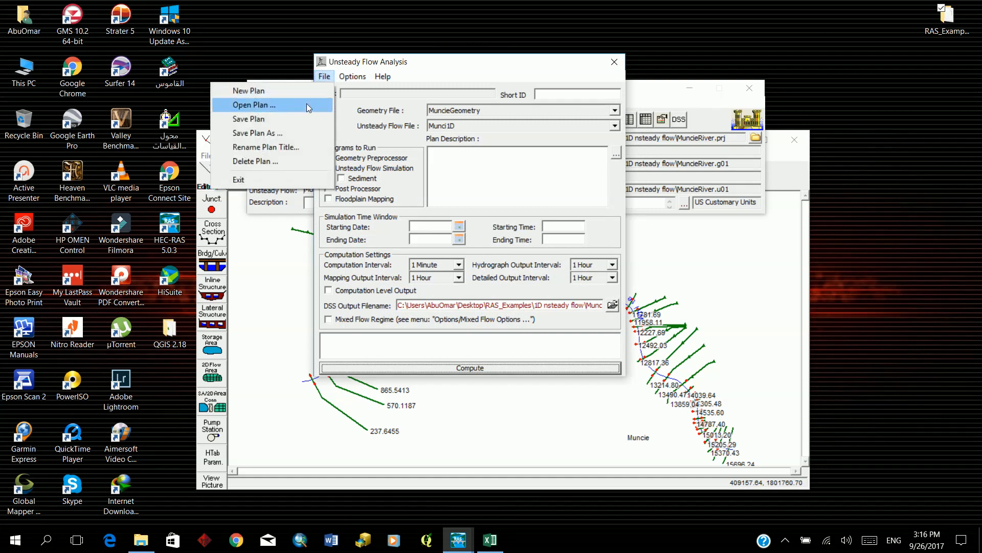
left_click(294, 133)
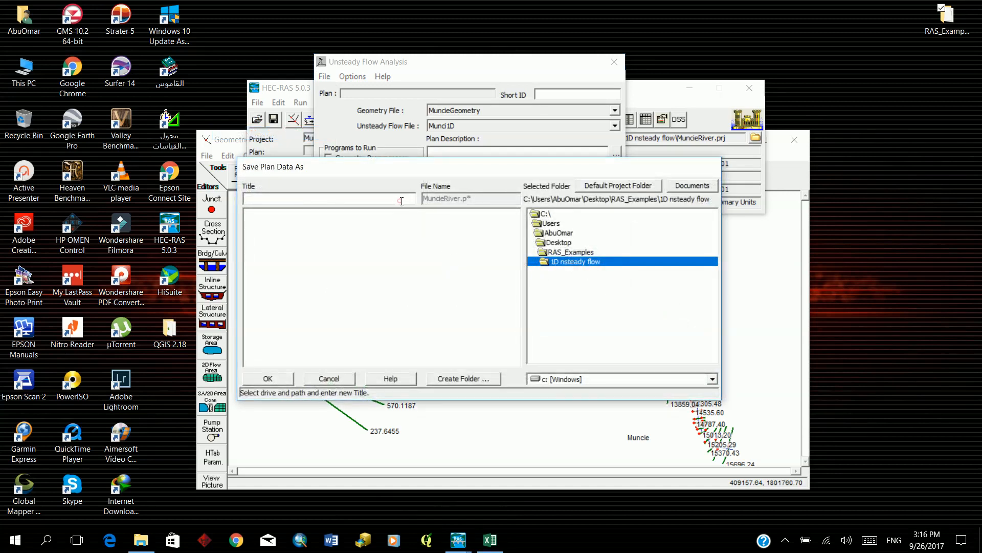
type("Plan01")
type("- 1D river flow")
left_click(277, 380)
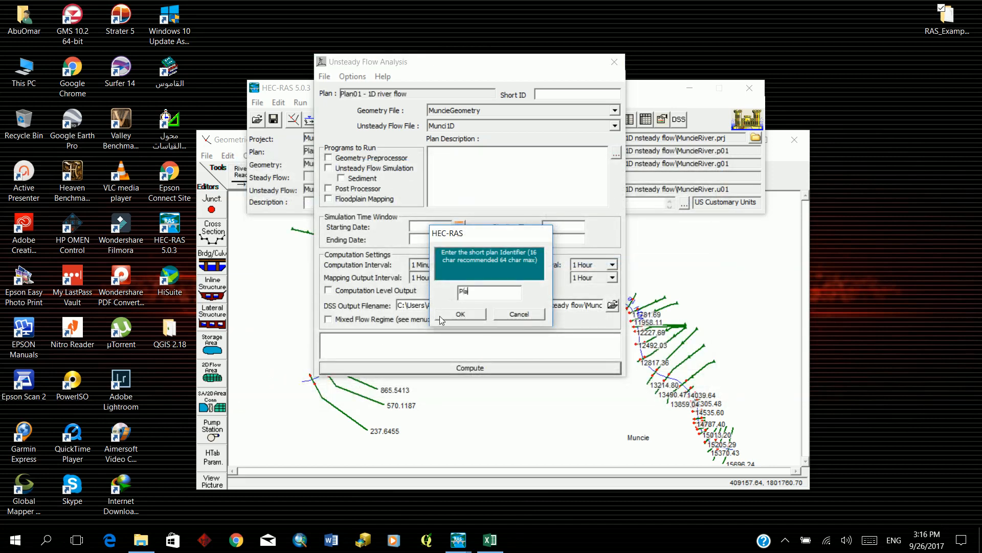
type("Plan01")
left_click(469, 316)
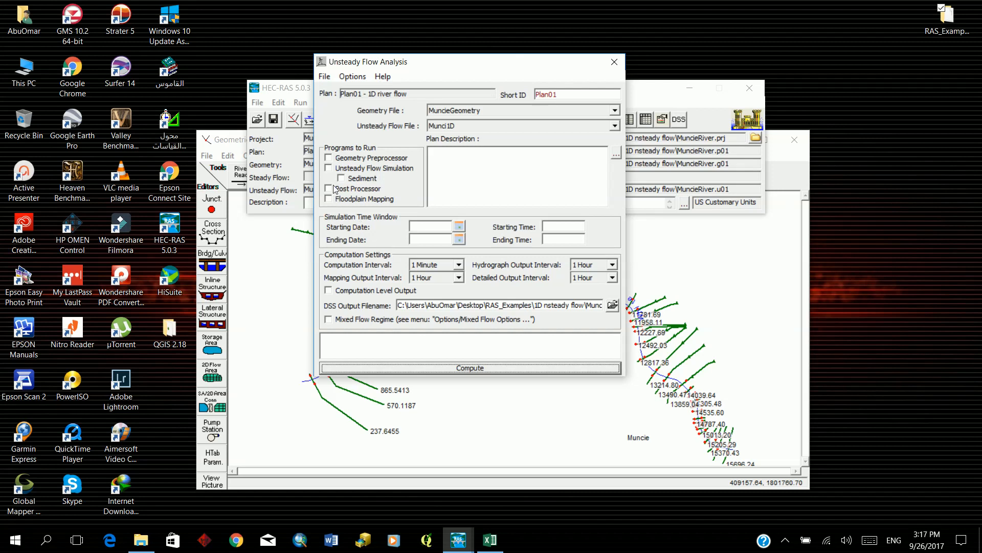
Enable the Geometry Preprocessor, Unsteady Flow Simulation and Post Processor for the run, leaving Floodplain Mapping off.
left_click(328, 158)
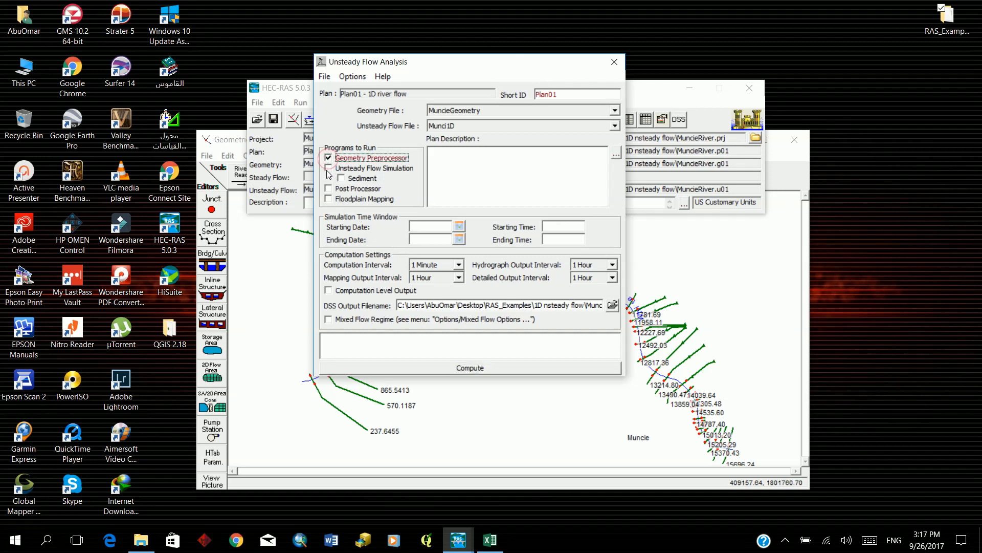
left_click(328, 168)
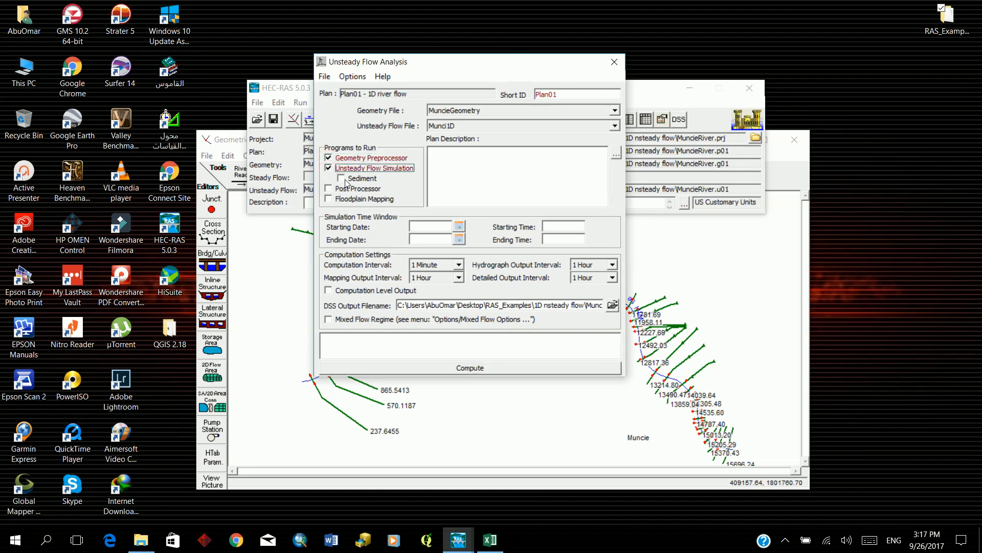
left_click(329, 188)
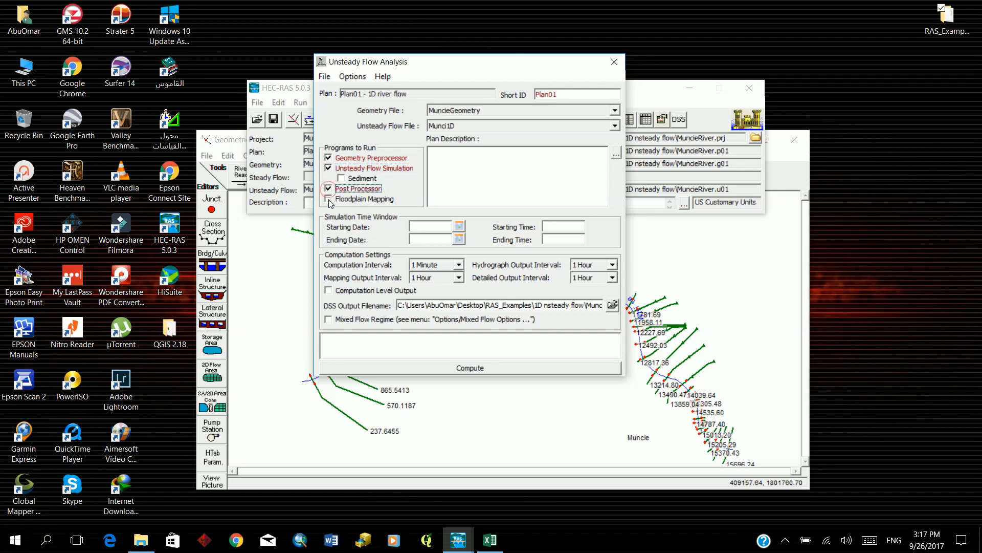
left_click(329, 199)
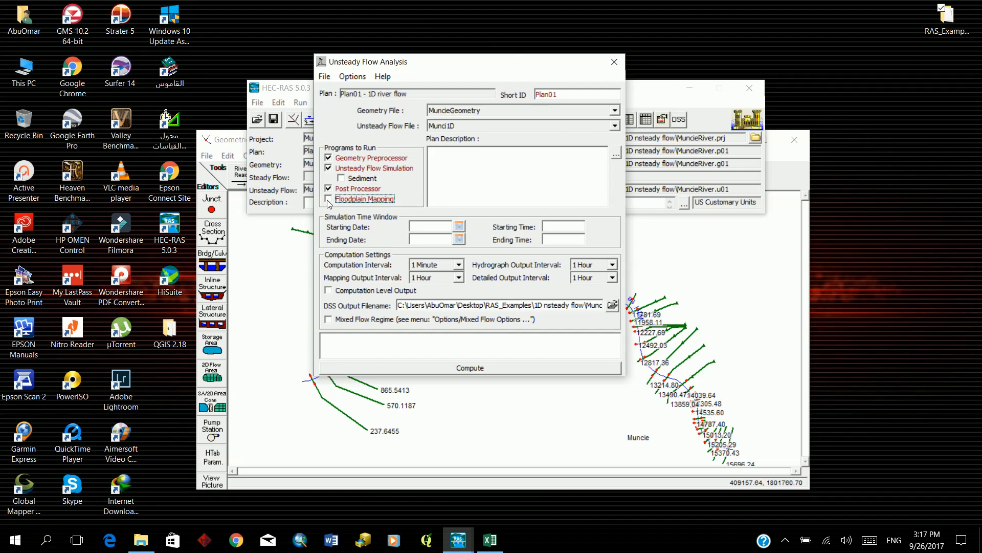
Set the simulation's starting date to 22SEP2008 and its starting time to 12:00.
left_click(459, 225)
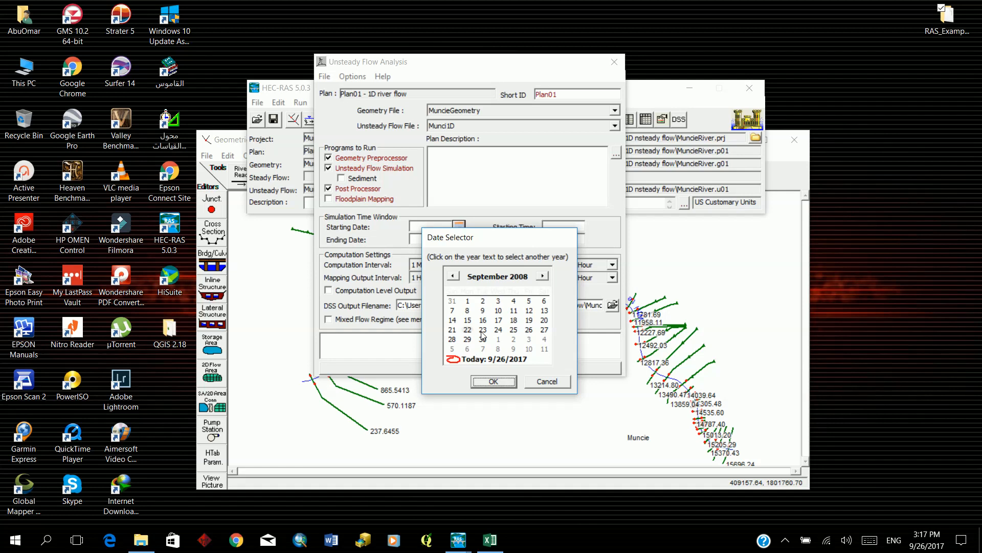
left_click(493, 381)
left_click(553, 226)
type("12")
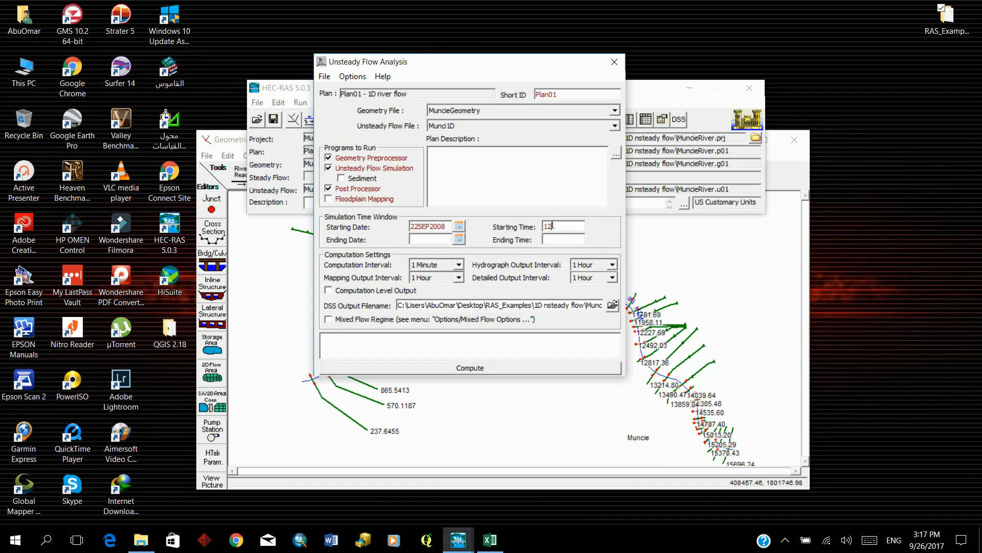
type(":00")
Change the year of the simulation's starting date to 2017.
left_click(441, 238)
left_click(459, 240)
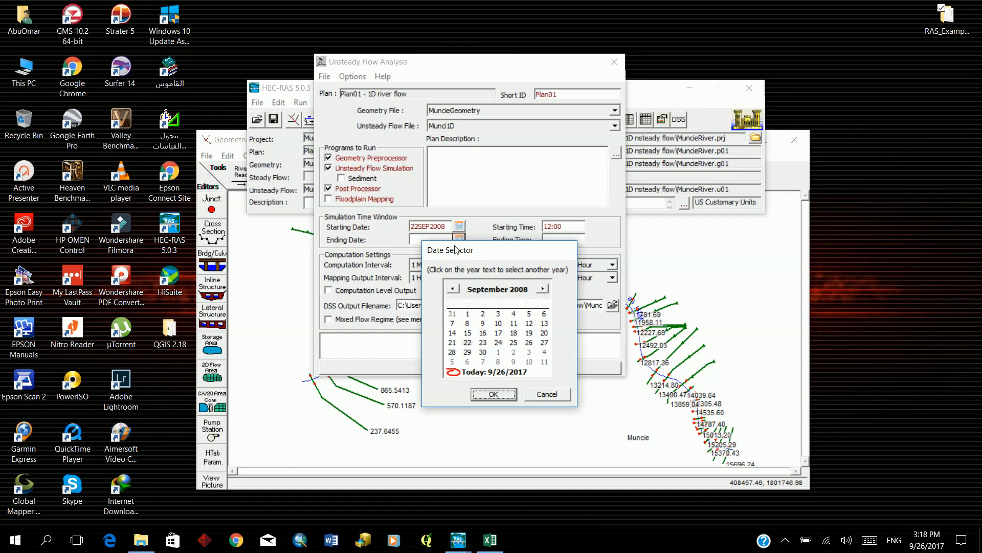
left_click(549, 397)
left_click_drag(439, 228, 447, 228)
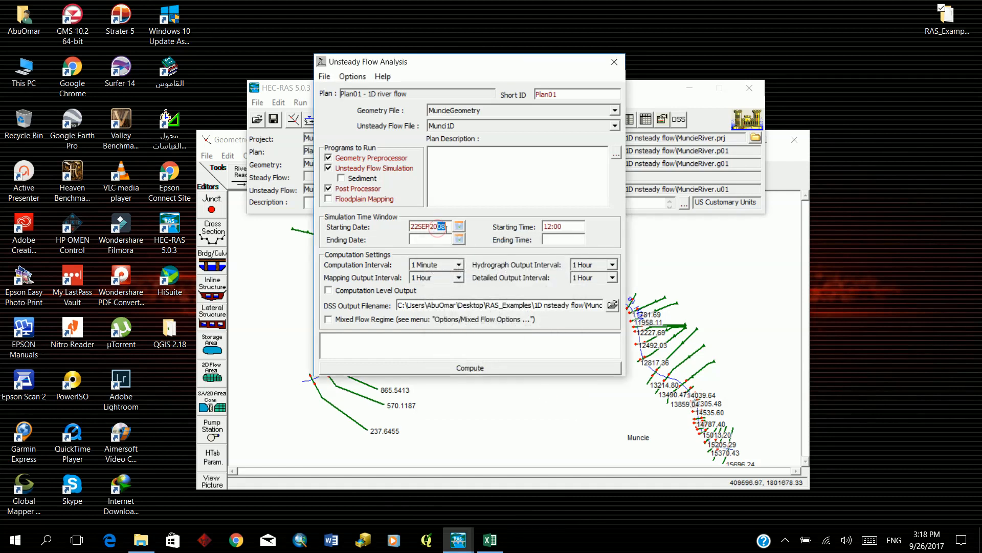
type("19")
key("BackSpace")
type("7")
double_click(450, 228)
left_click(459, 239)
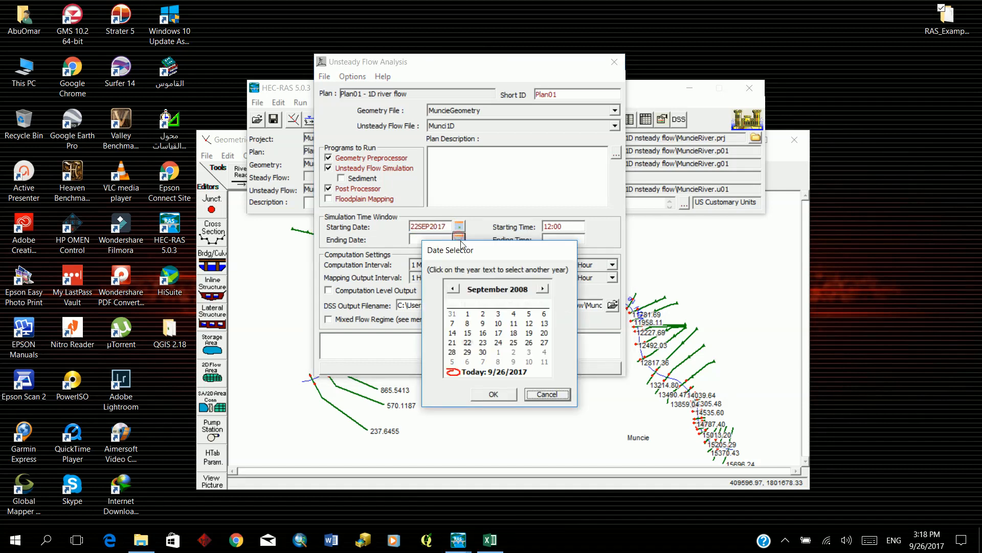
left_click(547, 394)
Copy the starting date into the ending date and change its day to make it 28SEP2017.
left_click_drag(422, 226, 447, 227)
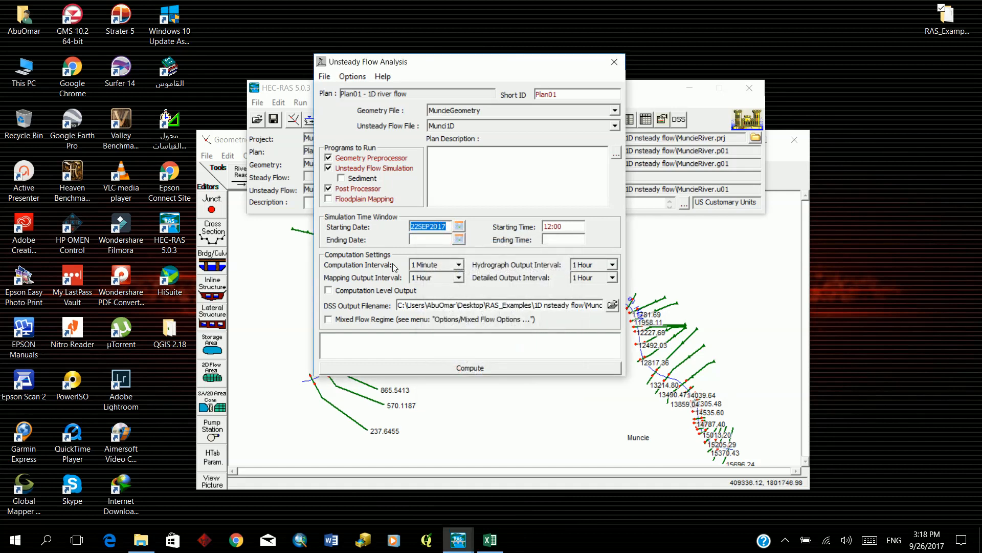
left_click(432, 240)
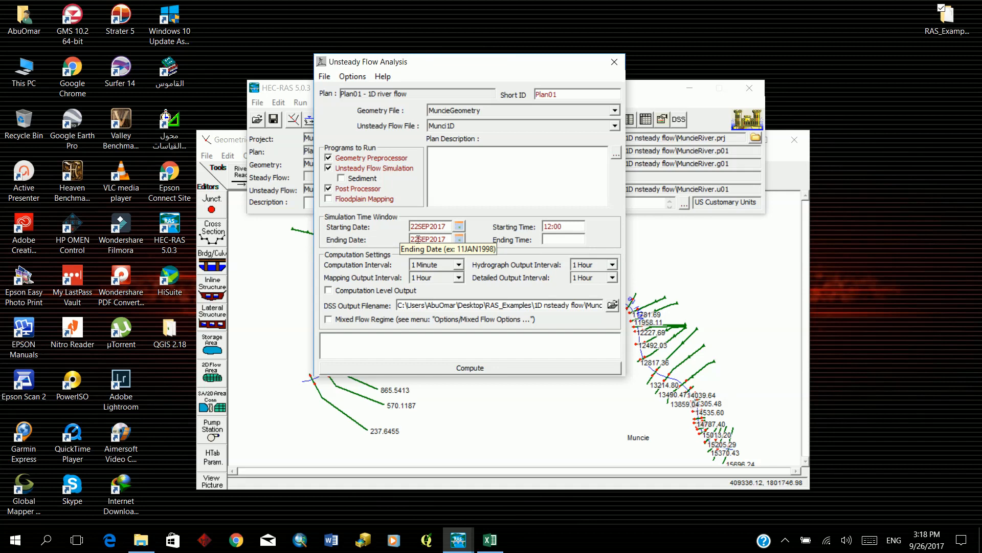
left_click_drag(415, 239, 419, 239)
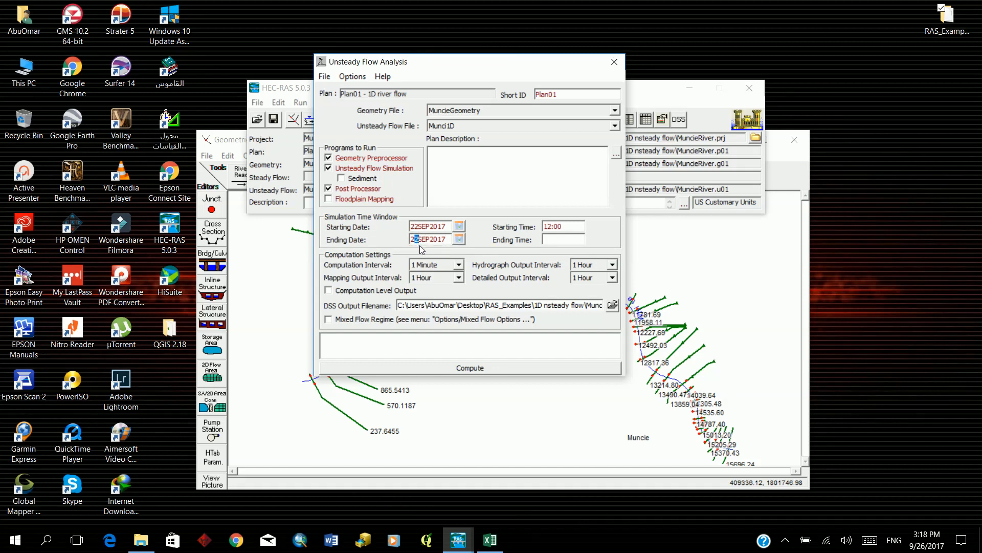
type("8")
Set the starting date to 26SEP2017 and pick 28 September 2017 as the ending date in the calendar.
left_click_drag(419, 225, 416, 226)
type("6")
left_click(459, 226)
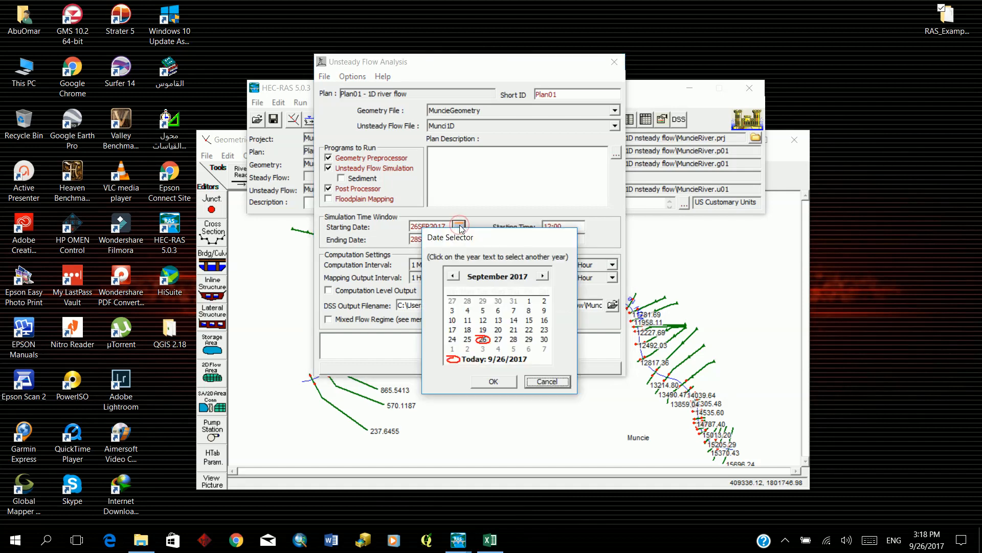
left_click(496, 384)
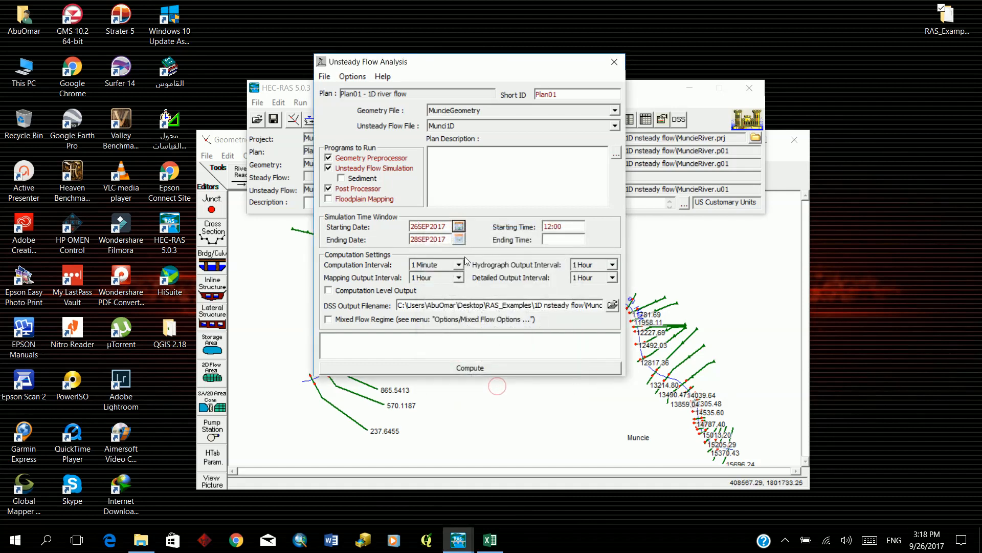
left_click(459, 239)
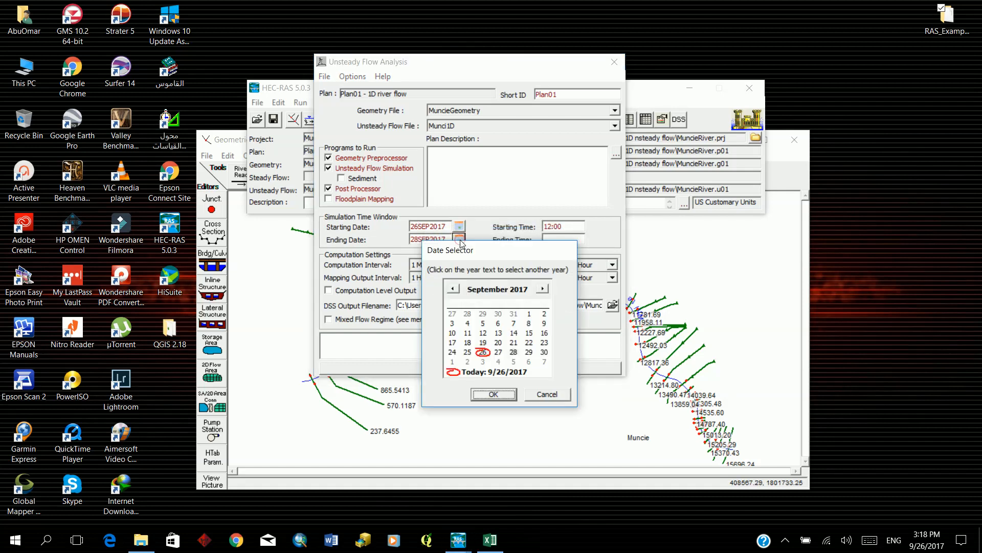
left_click(514, 353)
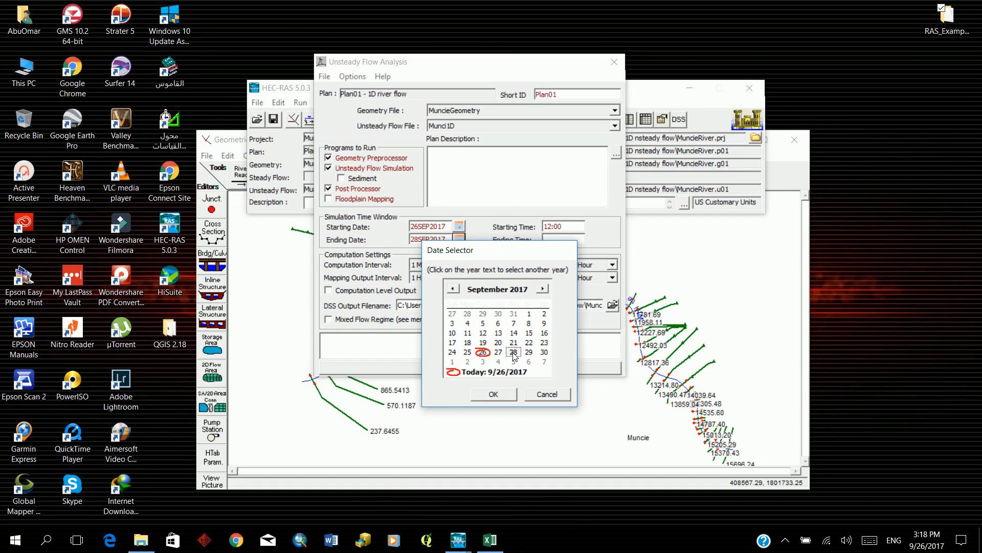
left_click(492, 395)
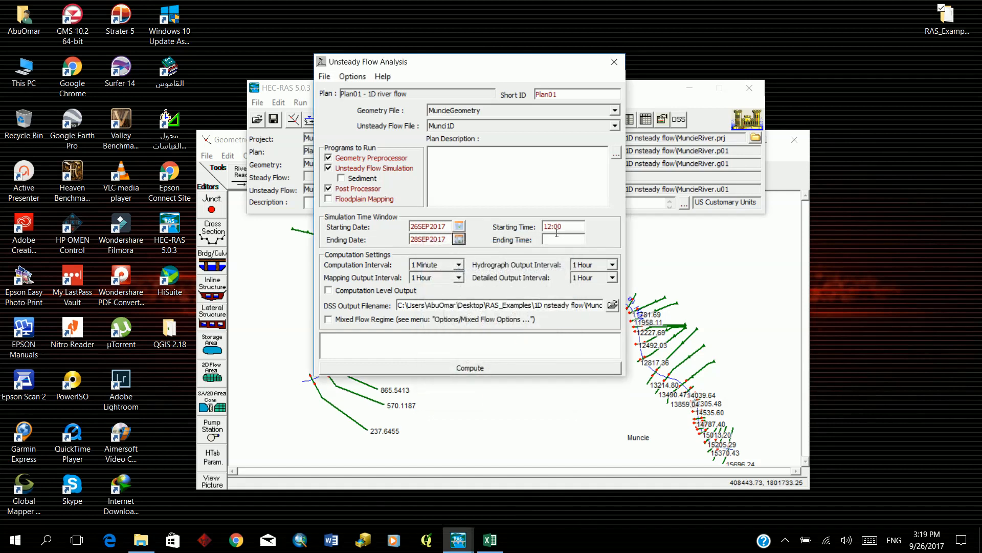
Set the simulation's ending time to 2:00 and save the plan.
left_click(553, 238)
type("2:00")
left_click(324, 78)
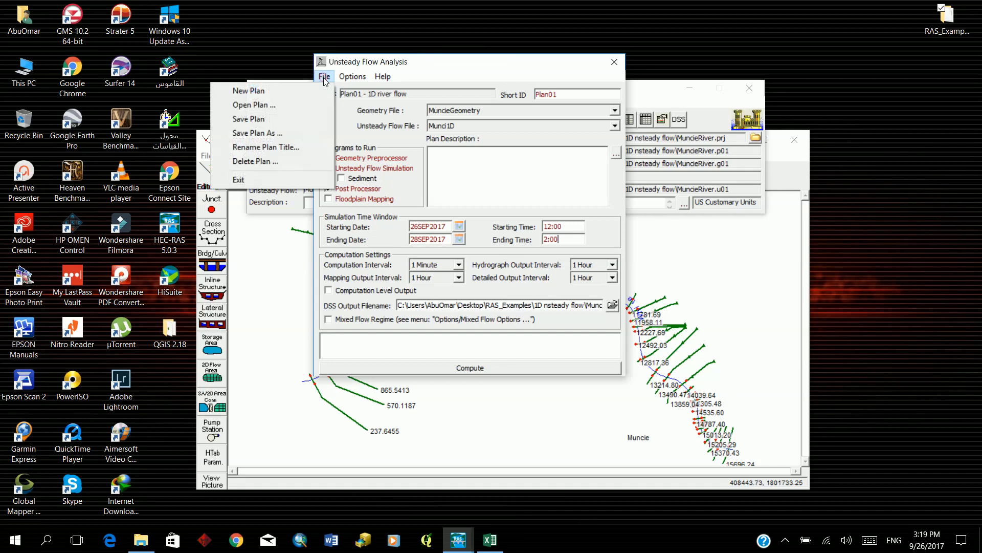
left_click(295, 122)
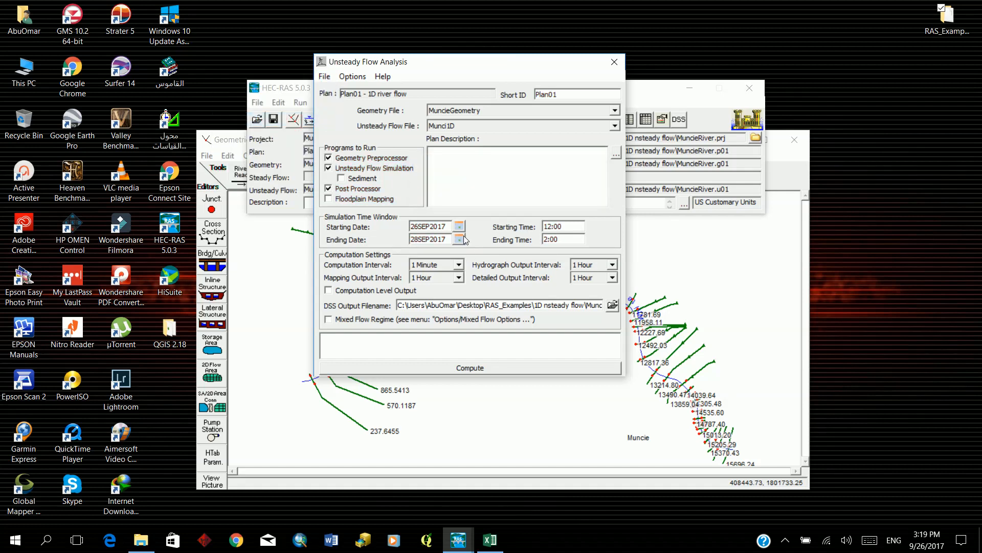
Set the computation interval to 10 minutes and the hydrograph output interval to 30 minutes.
left_click(459, 265)
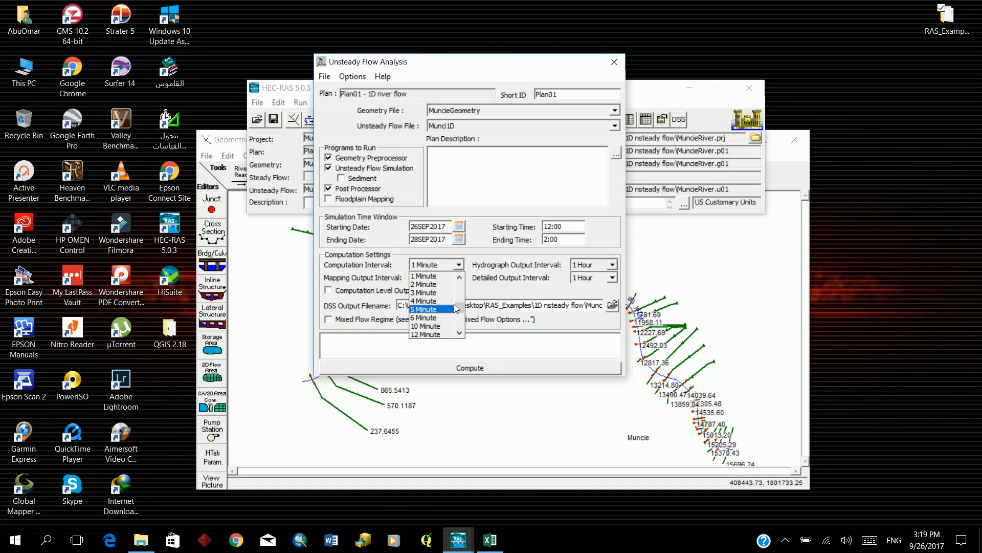
left_click(441, 328)
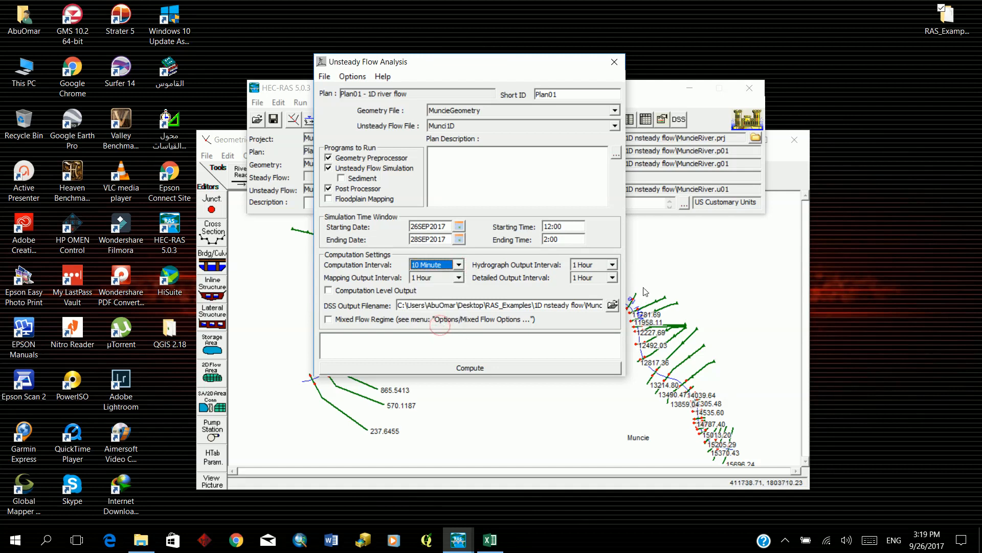
left_click(612, 264)
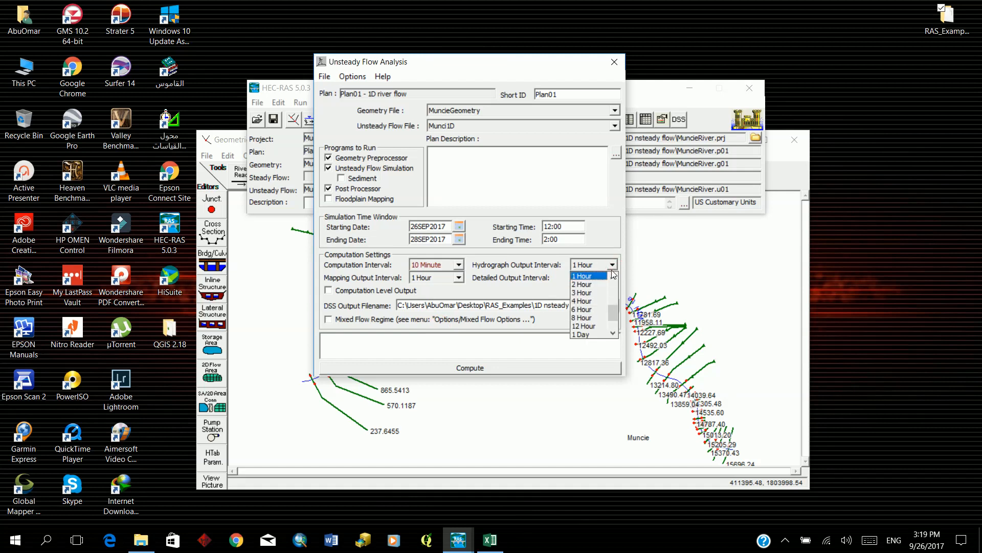
scroll(601, 311, "down", 1)
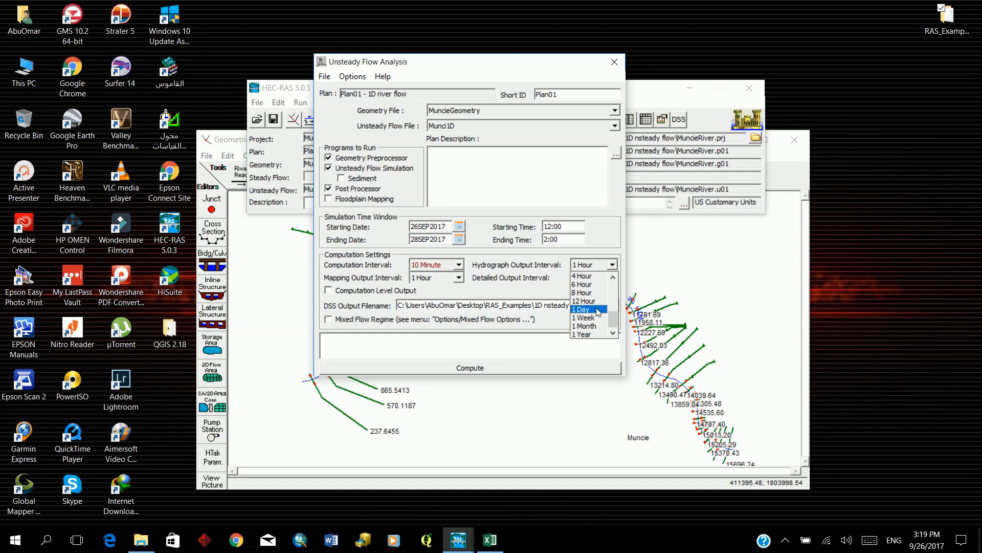
scroll(599, 313, "up", 4)
scroll(594, 300, "down", 3)
left_click(591, 288)
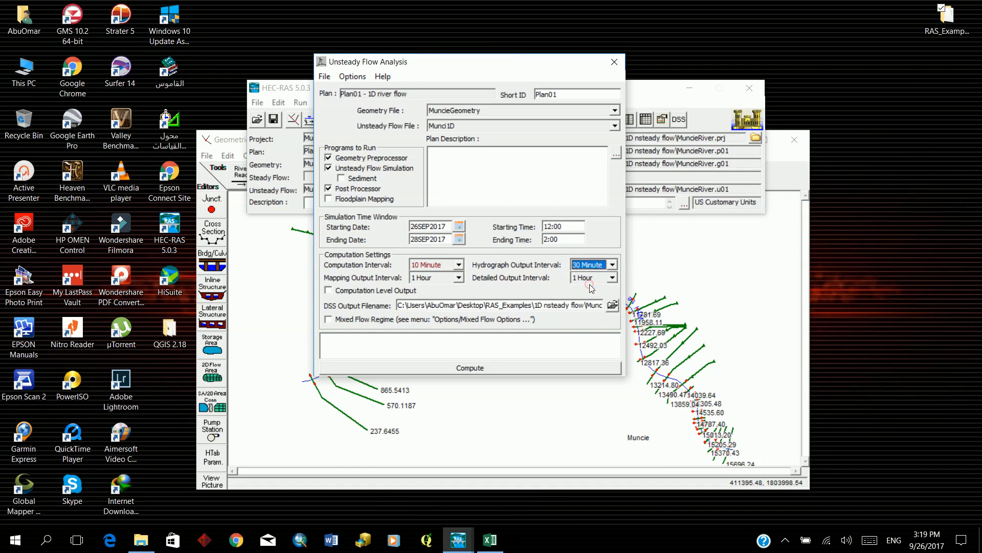
Save the plan and compute the unsteady flow simulation.
left_click(323, 77)
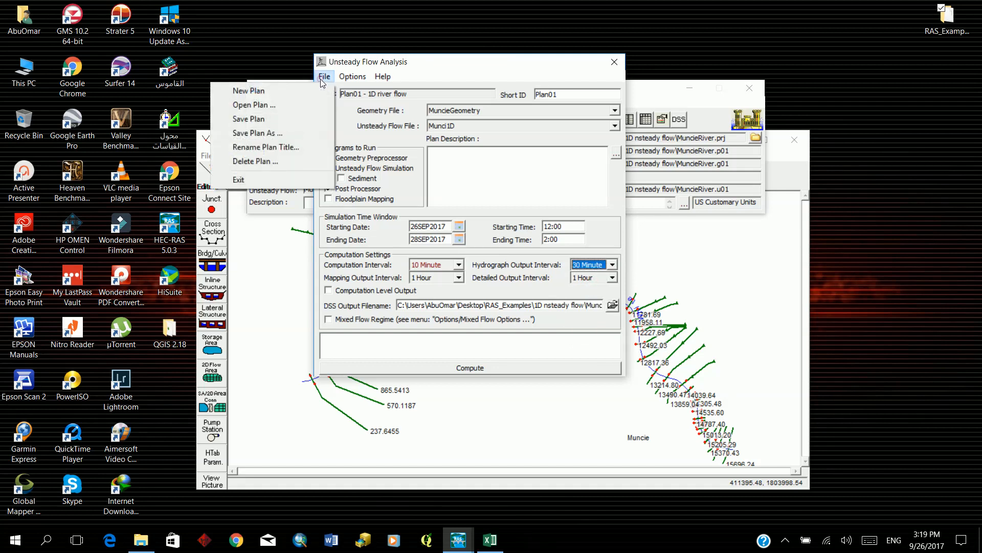
left_click(305, 121)
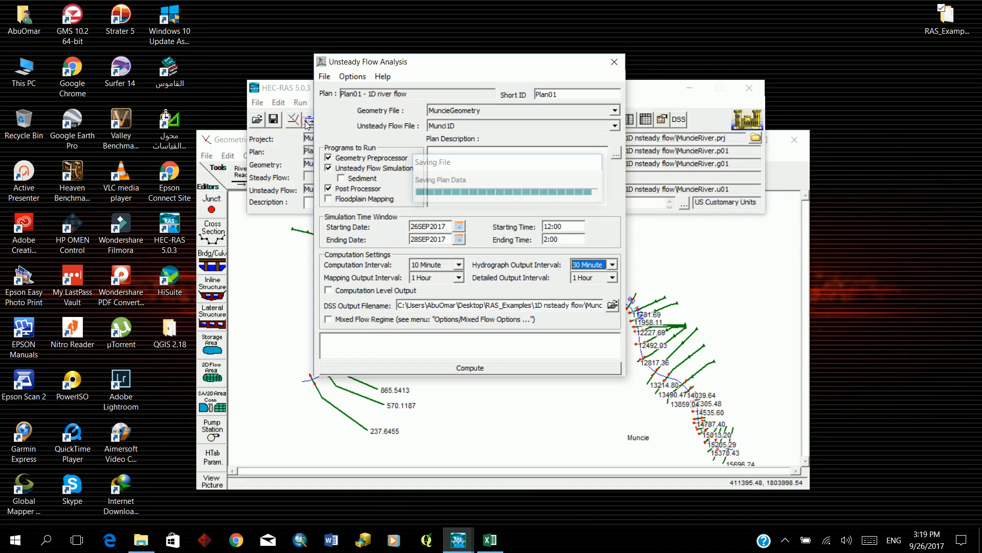
left_click(462, 369)
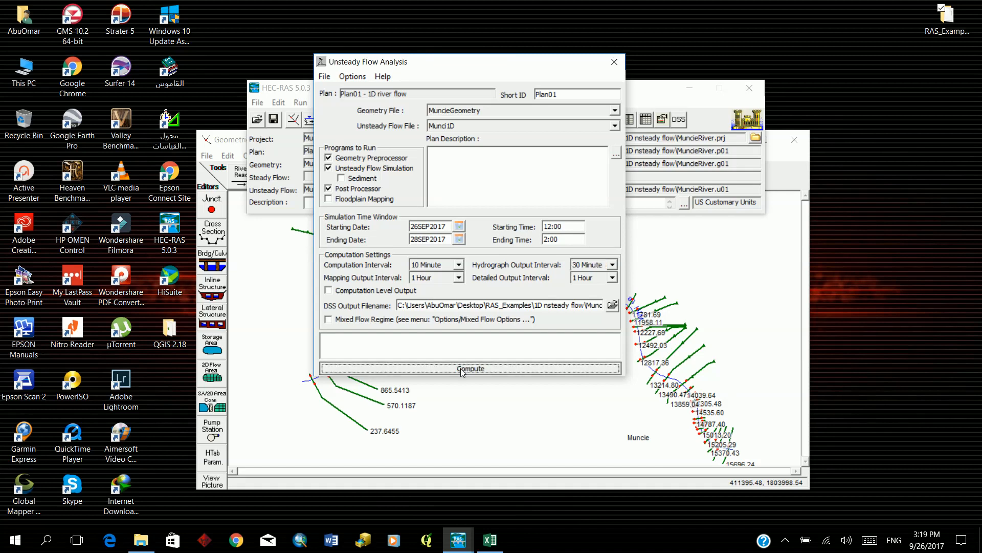
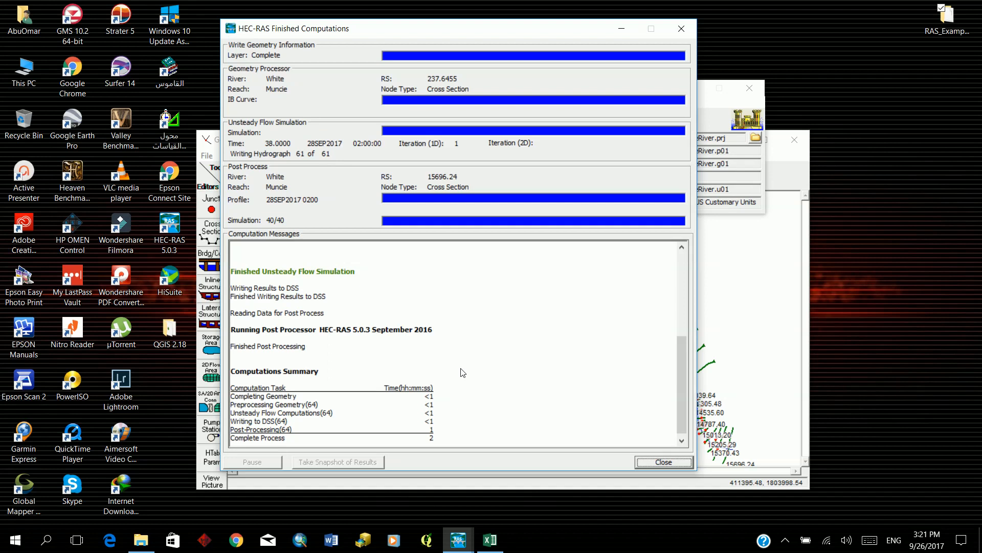
left_click_drag(440, 32, 897, 57)
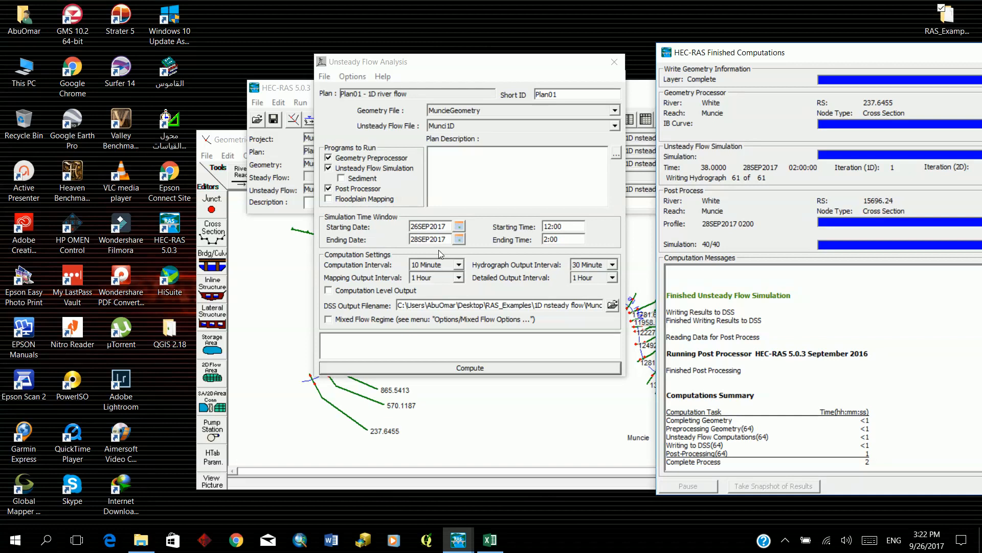
left_click_drag(864, 56, 505, 26)
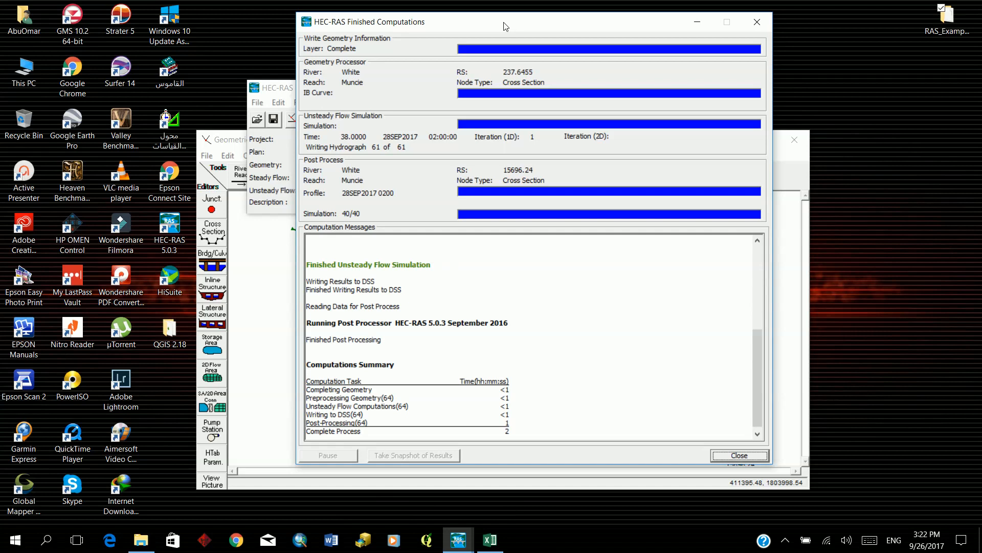
left_click(788, 540)
left_click(824, 514)
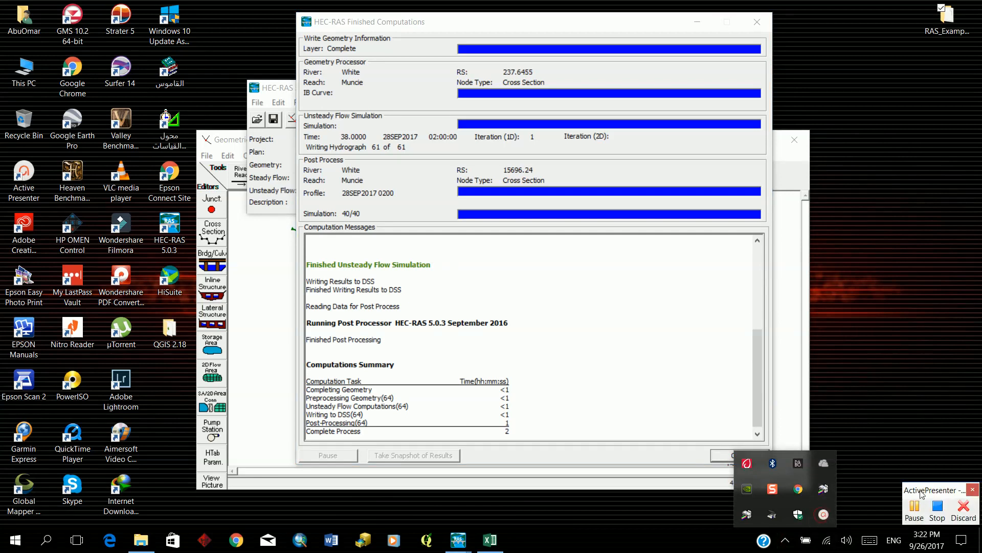
left_click(916, 507)
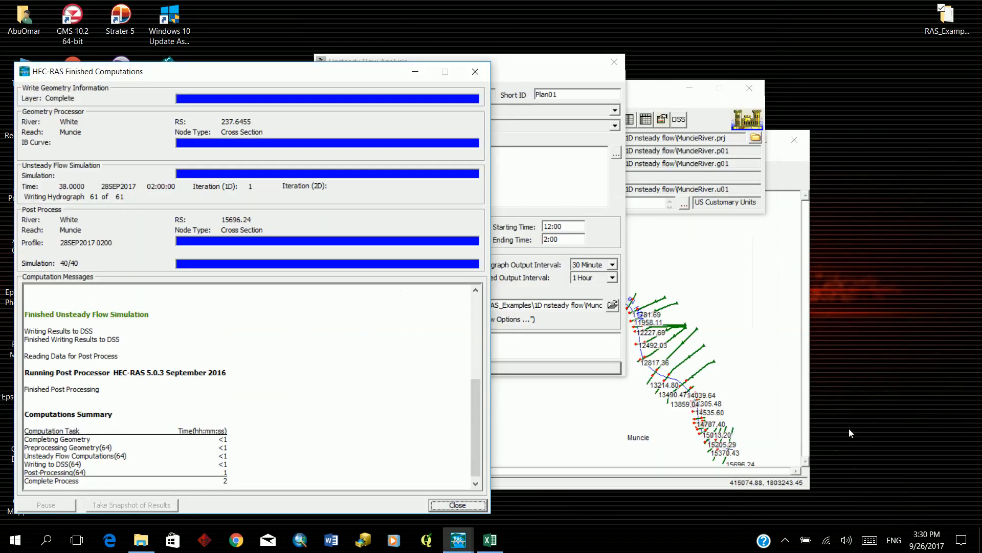
left_click(786, 540)
left_click(785, 541)
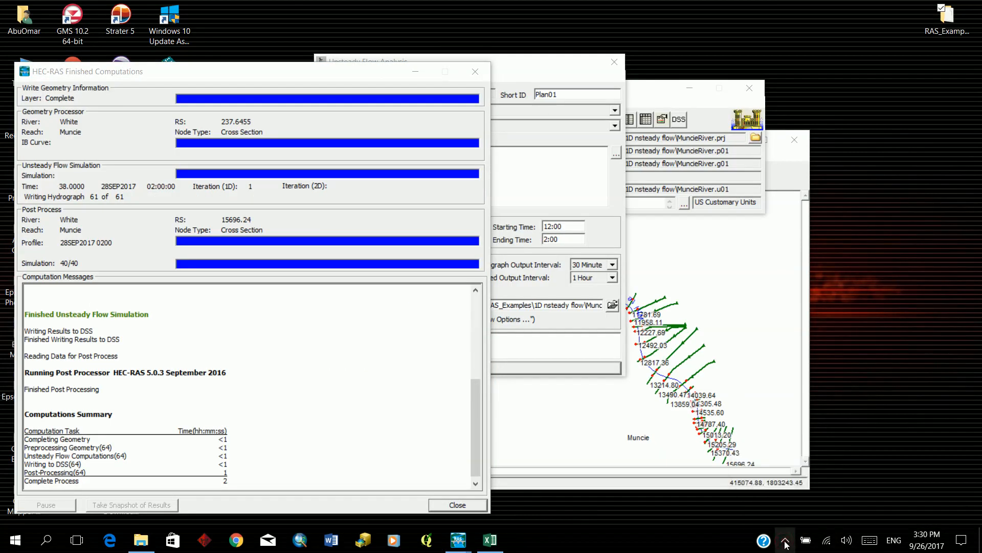
Review the computation messages from the beginning and move the finished computations window to the middle of the desktop.
left_click(477, 318)
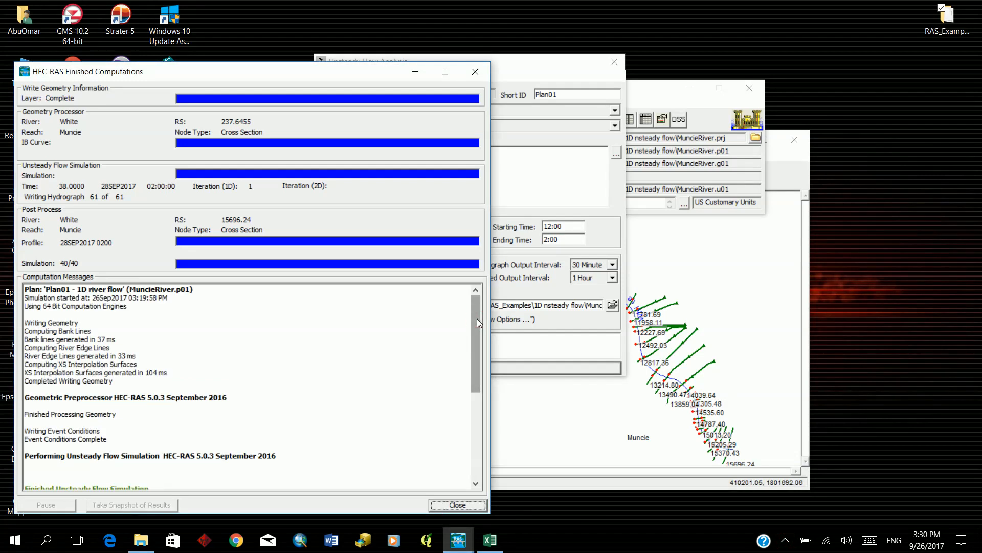
left_click_drag(477, 318, 444, 320)
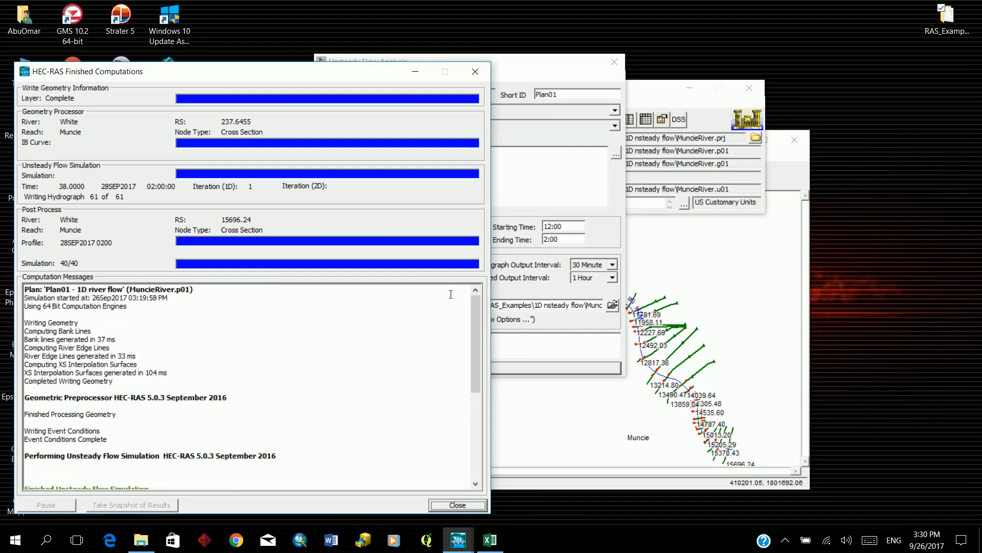
left_click_drag(220, 72, 401, 82)
left_click_drag(395, 116, 429, 67)
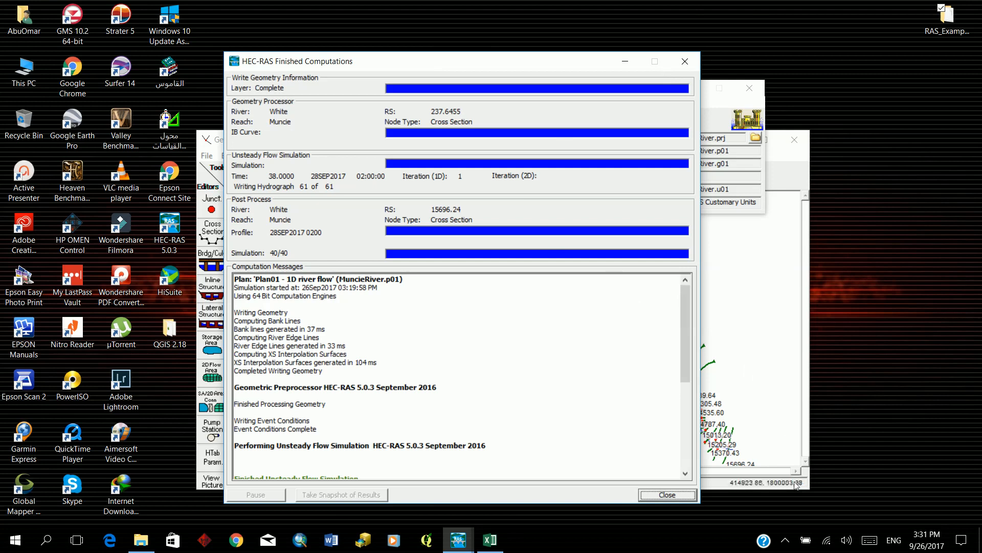
left_click(786, 540)
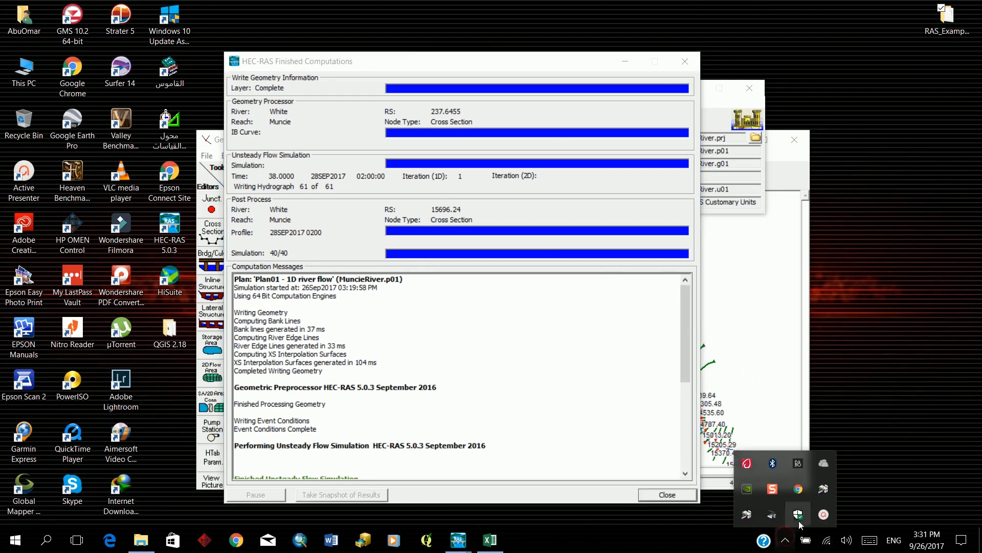
left_click(823, 514)
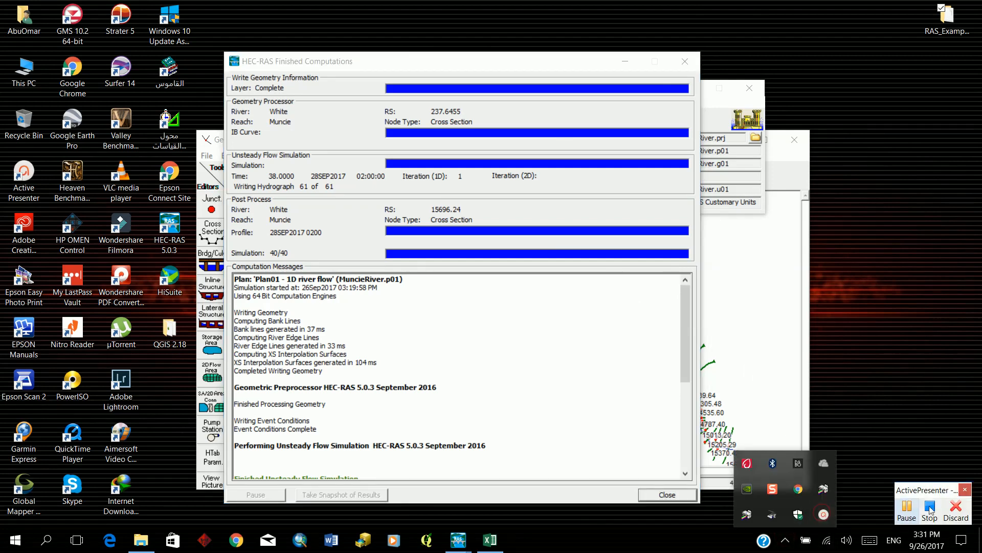
left_click(907, 509)
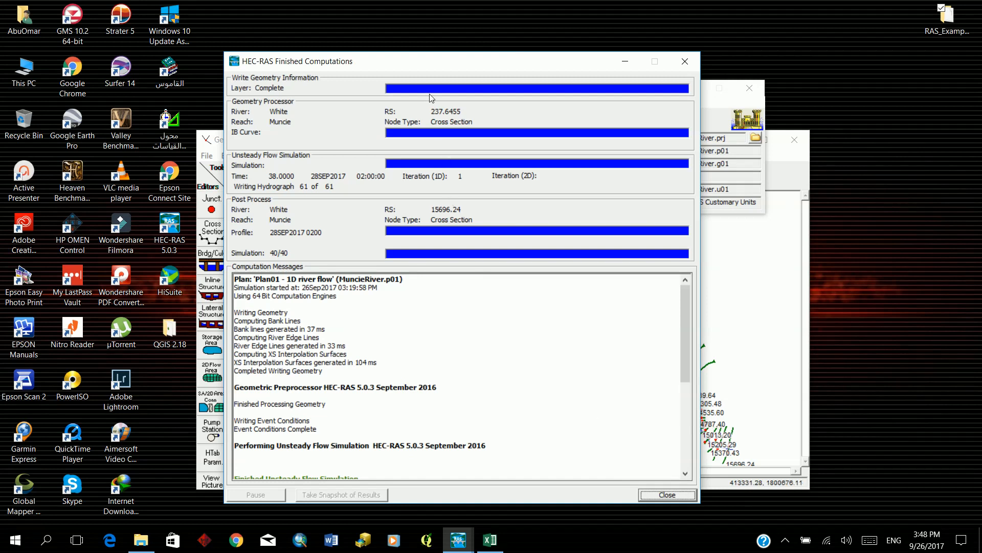
Minimize the finished computations window and rearrange the Unsteady Flow Analysis and main windows so that they do not overlap.
left_click(625, 61)
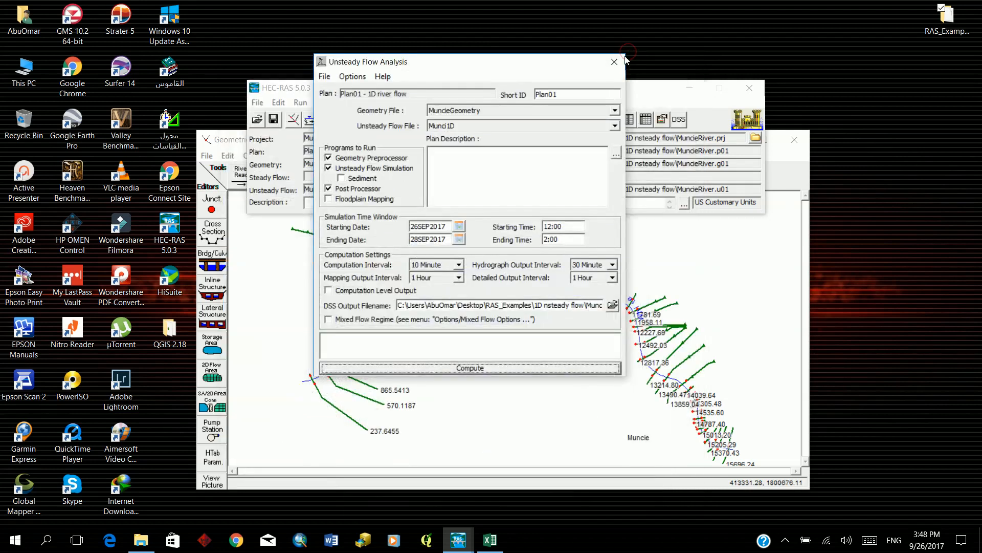
left_click_drag(557, 57, 701, 245)
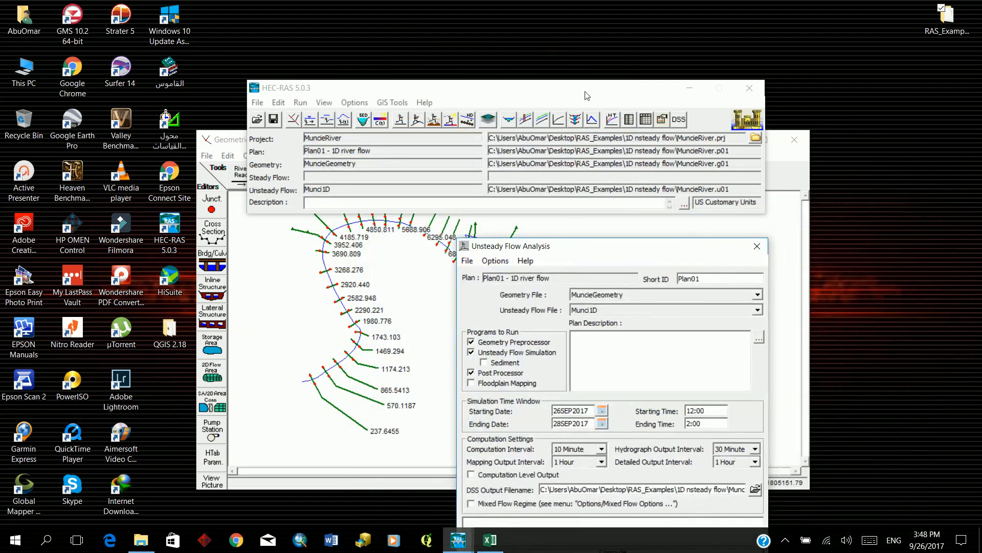
left_click_drag(591, 248, 525, 169)
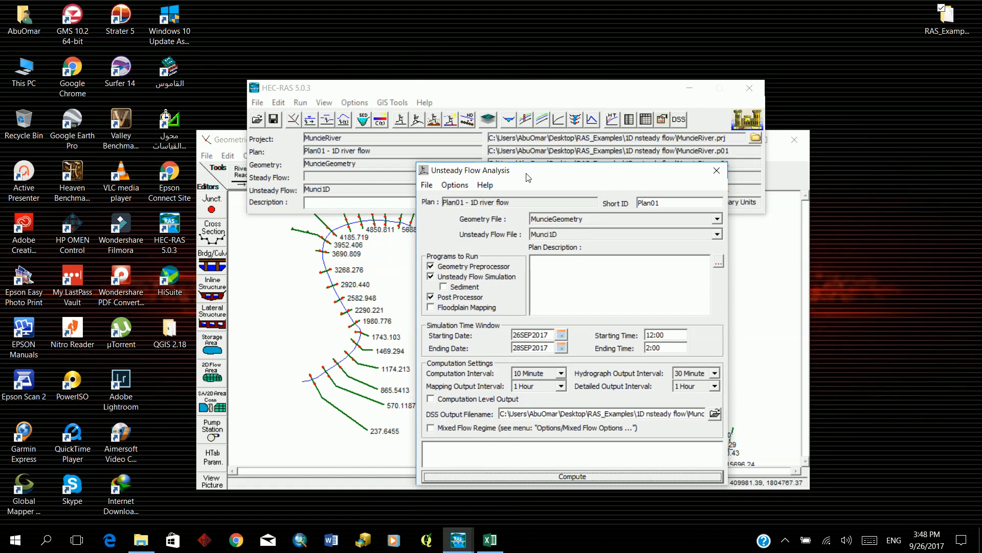
left_click_drag(647, 174, 582, 331)
left_click_drag(556, 88, 545, 51)
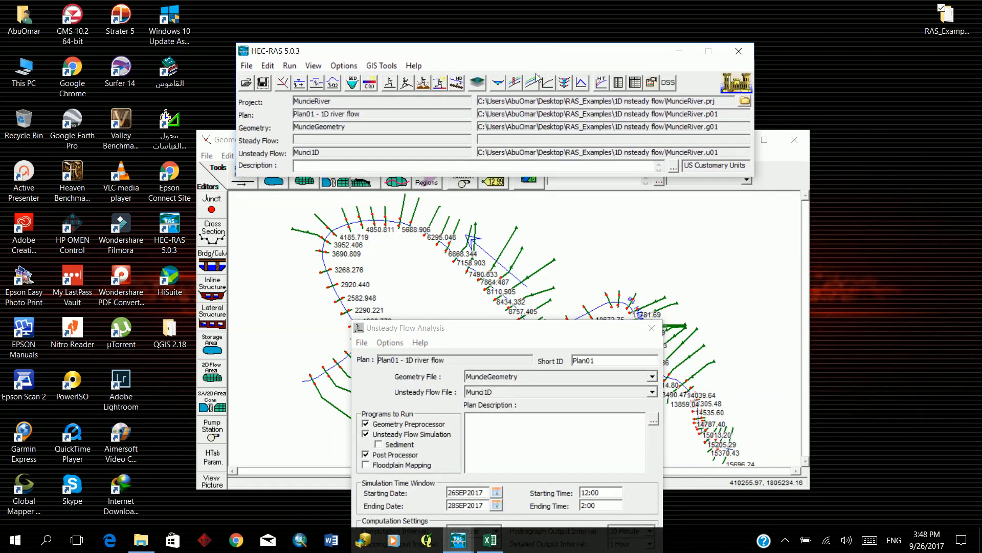
Display the water surface profile plot and widen its window to examine the maximum water surface along the reach.
left_click(313, 66)
left_click(313, 66)
left_click(312, 67)
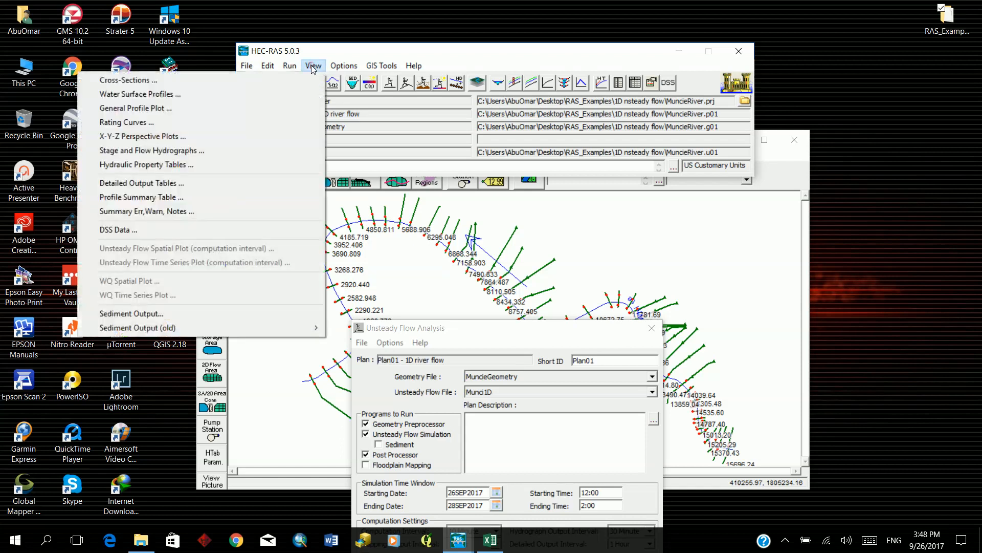
left_click(290, 98)
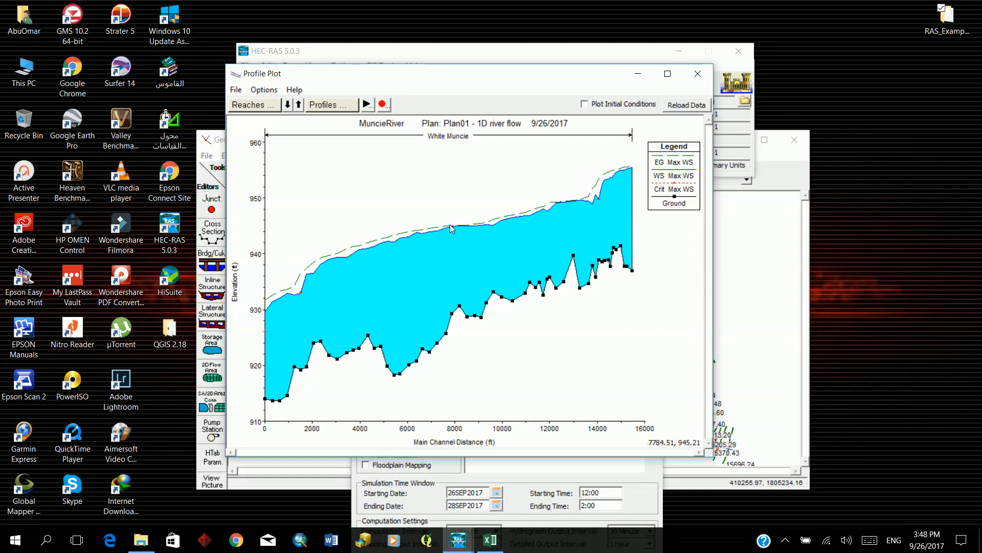
left_click_drag(508, 75, 466, 61)
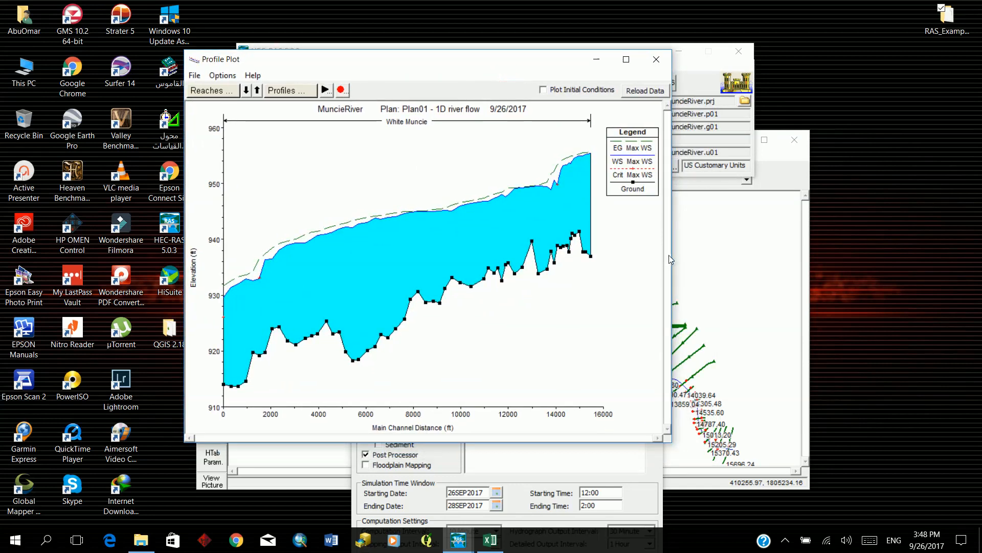
left_click_drag(671, 256, 773, 269)
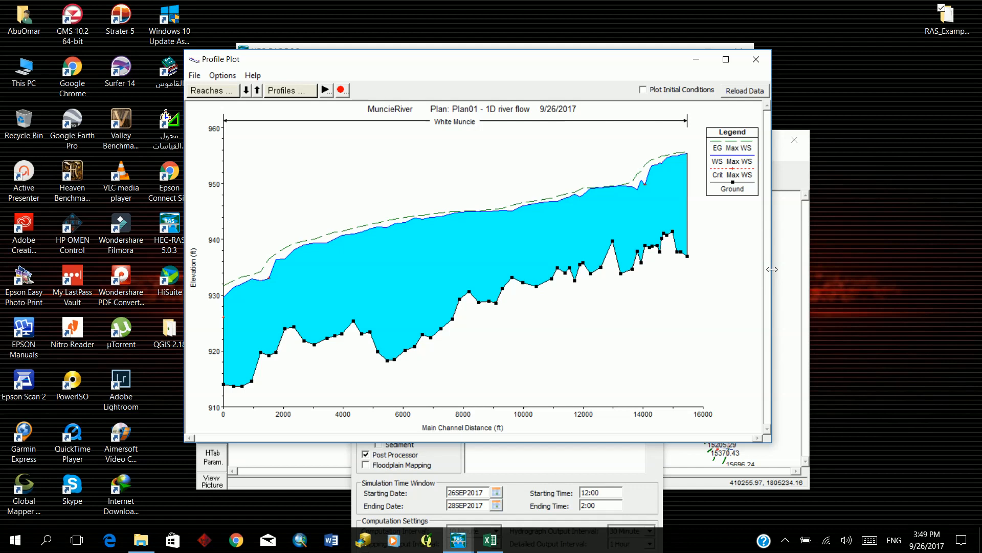
Reopen the water surface profile plot and turn on plotting of the initial conditions.
left_click(756, 60)
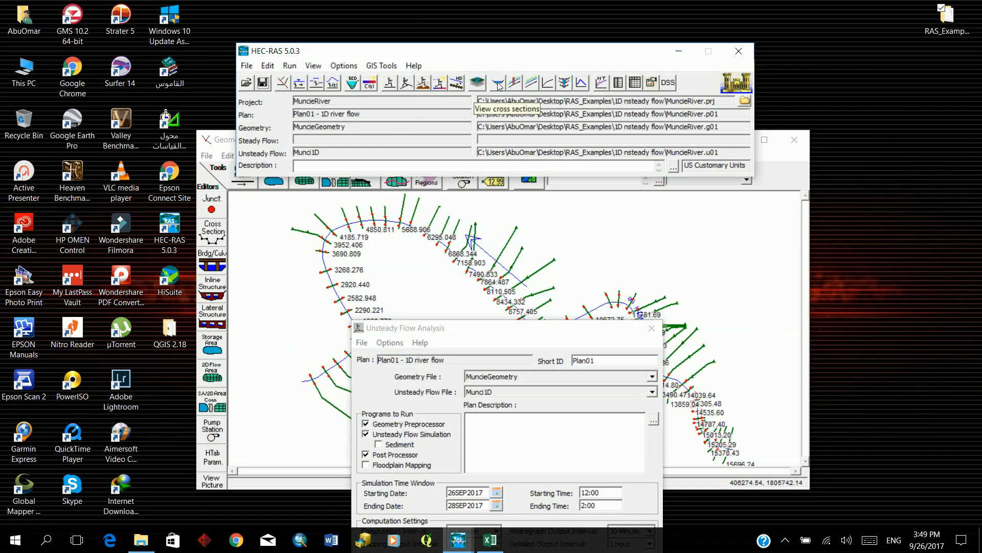
left_click(515, 84)
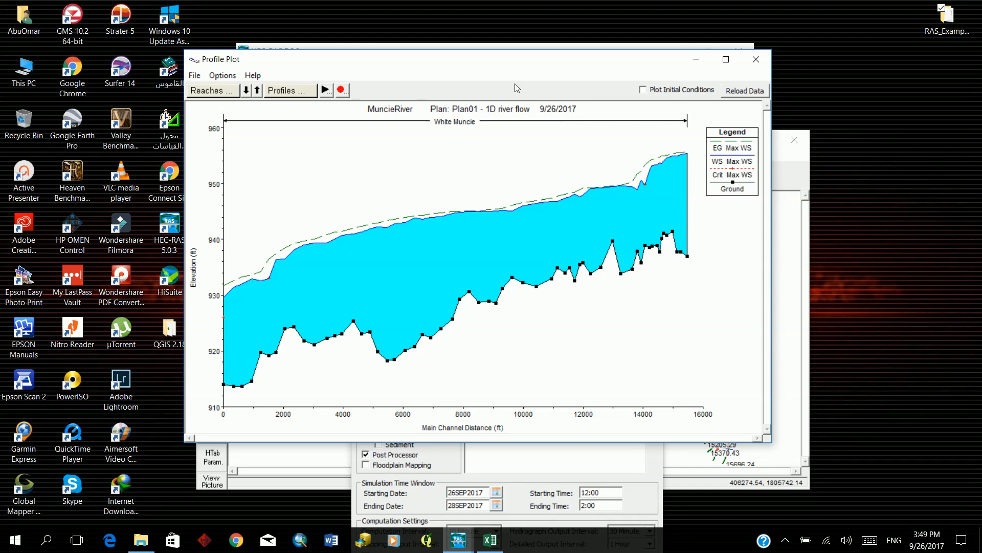
left_click(223, 76)
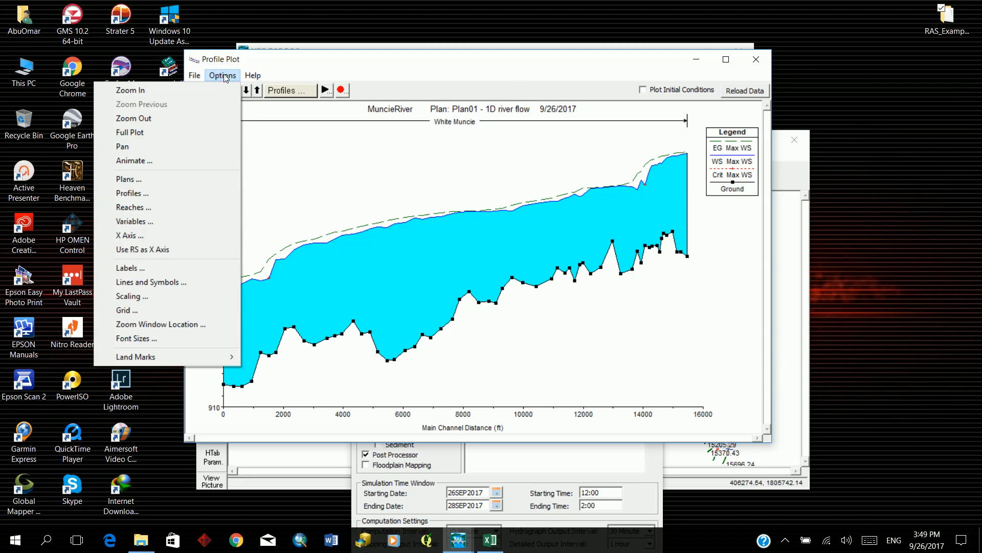
left_click(223, 76)
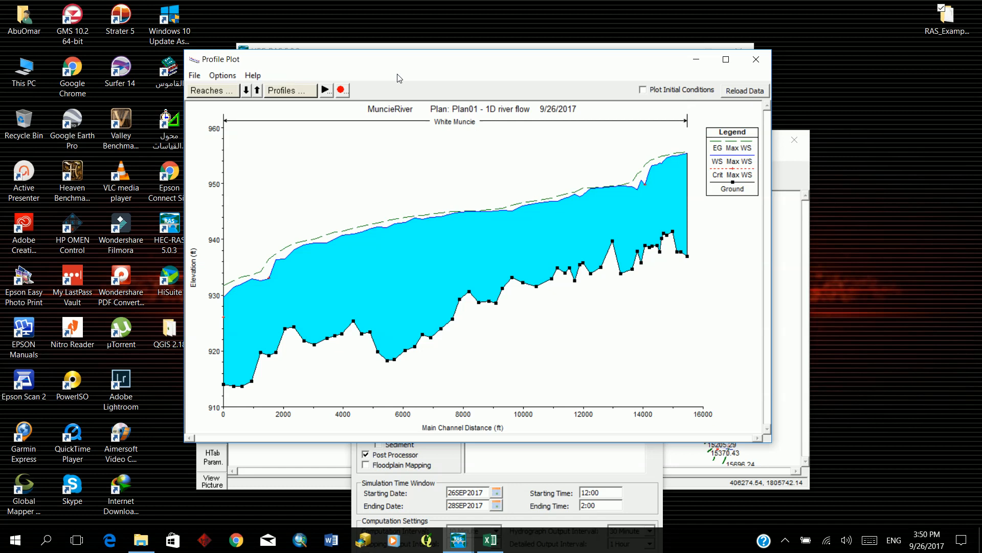
left_click(643, 90)
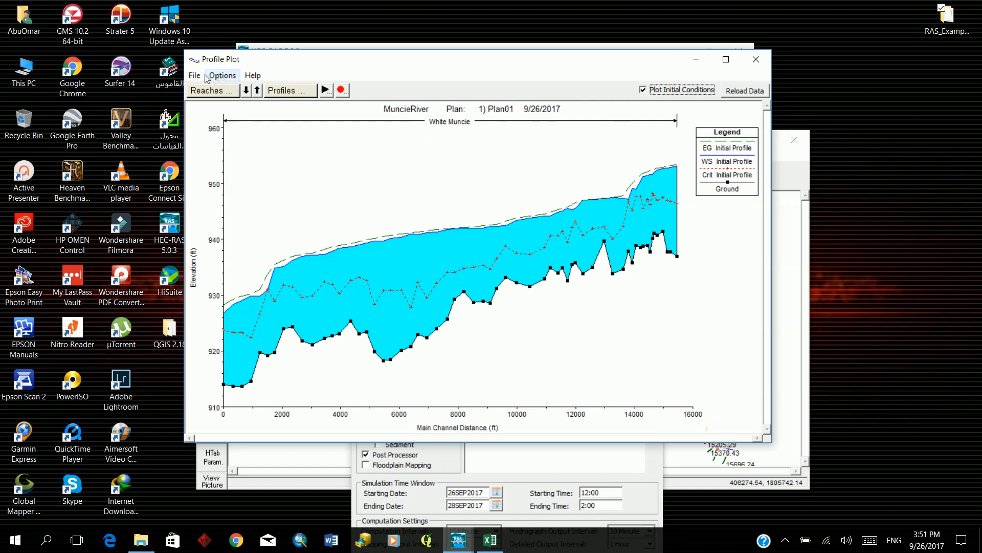
Try to animate the profile plot with the animation control, close the control and reposition the plot window.
left_click(219, 77)
left_click(218, 77)
left_click(324, 91)
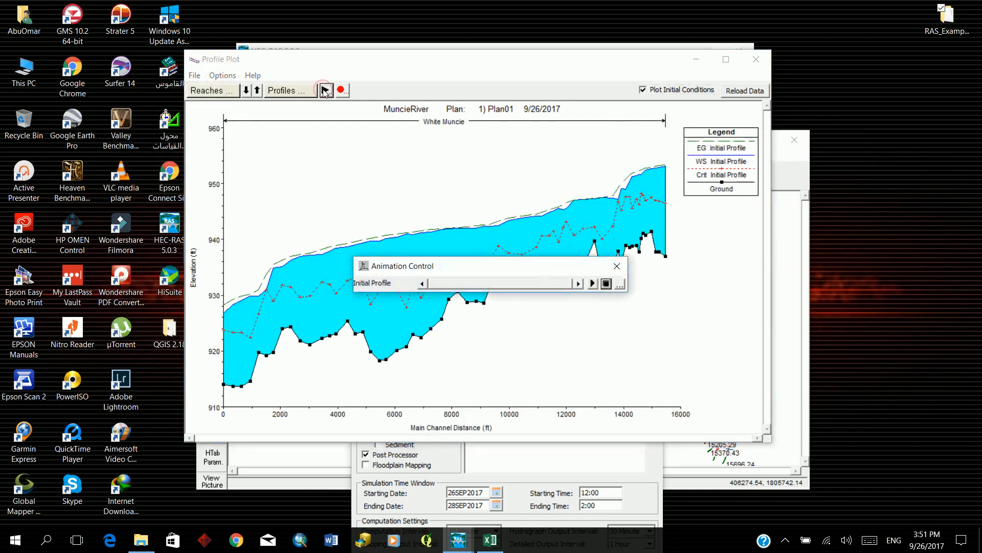
left_click_drag(548, 271, 667, 353)
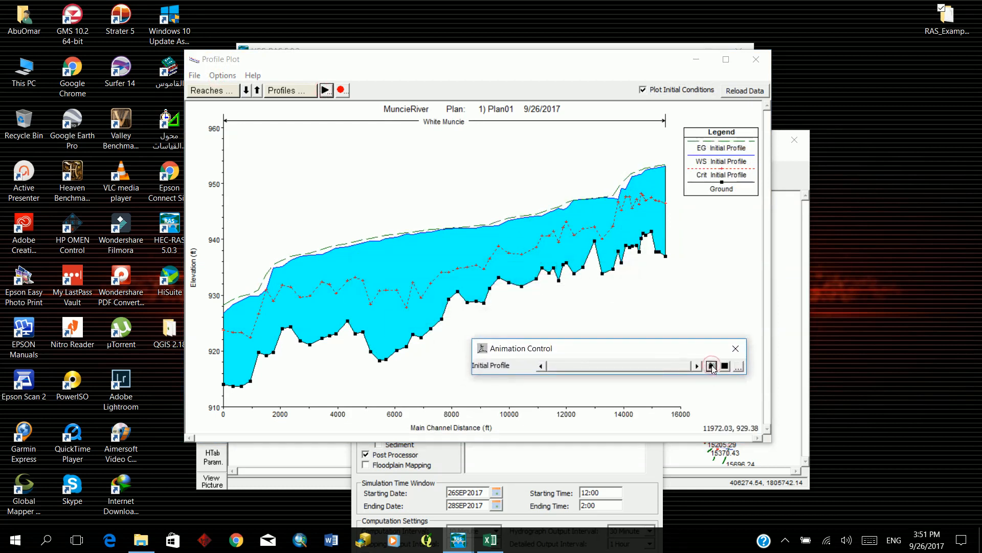
left_click(710, 366)
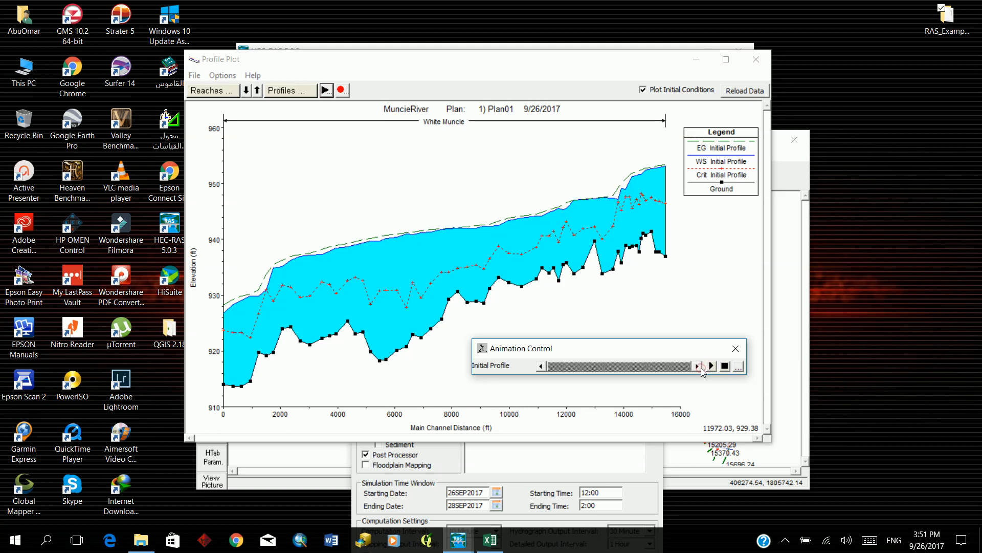
left_click(713, 367)
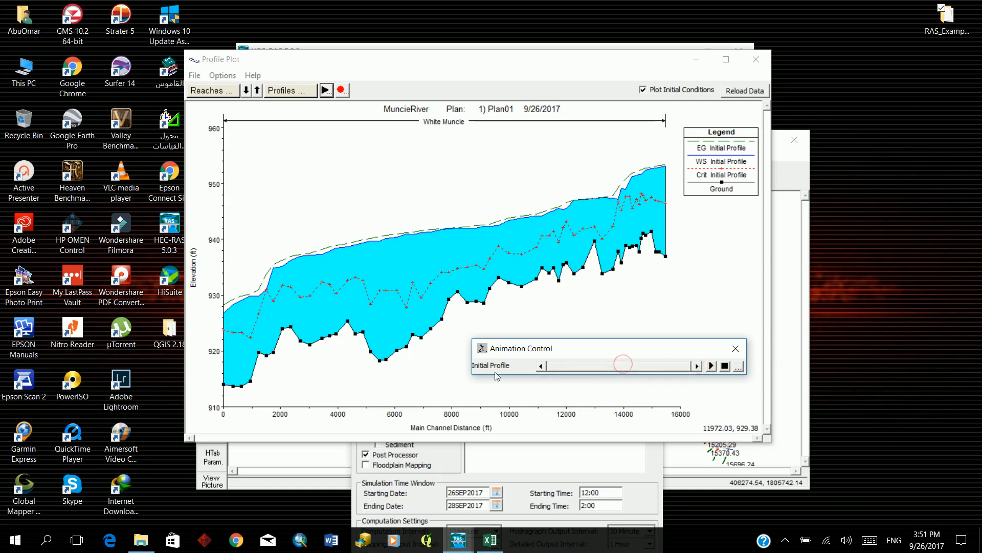
left_click_drag(472, 364, 488, 412)
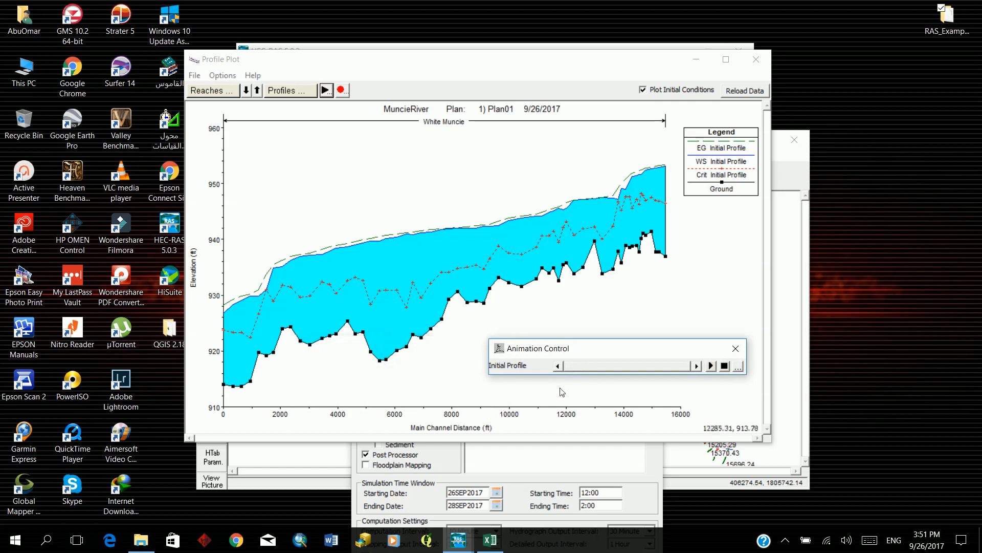
left_click(736, 348)
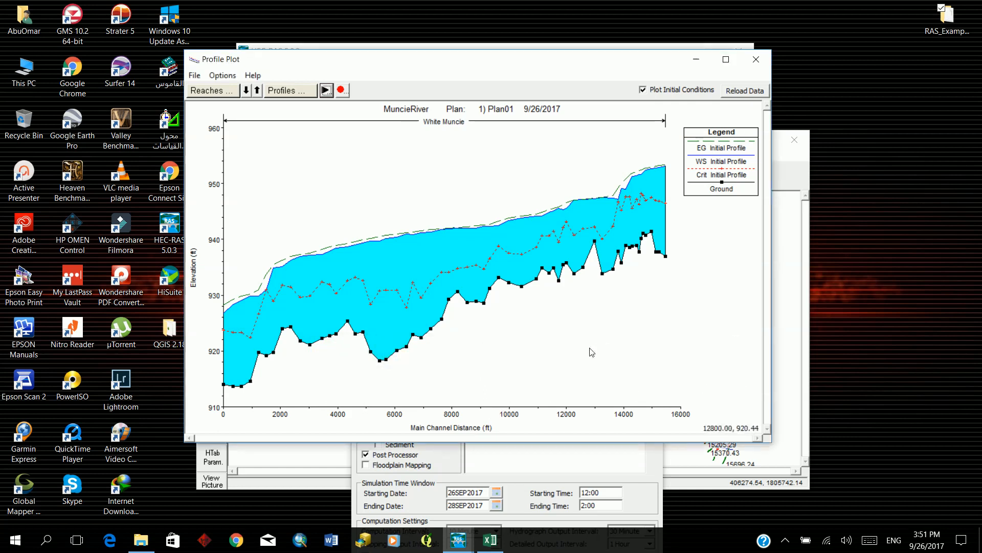
left_click_drag(331, 67, 319, 95)
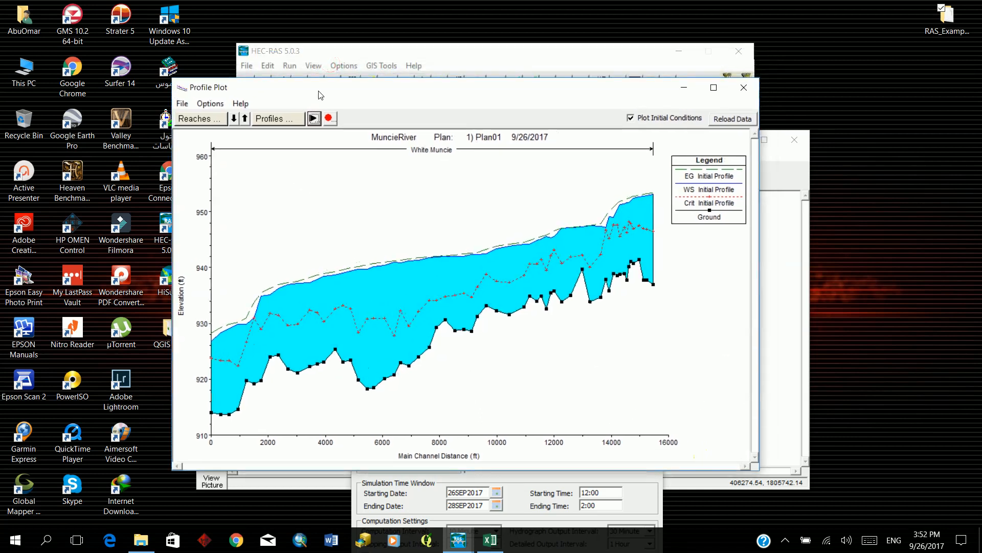
Try to animate the profile plot from the initial profile, and close both the animation control and the plot.
left_click(313, 118)
left_click(711, 365)
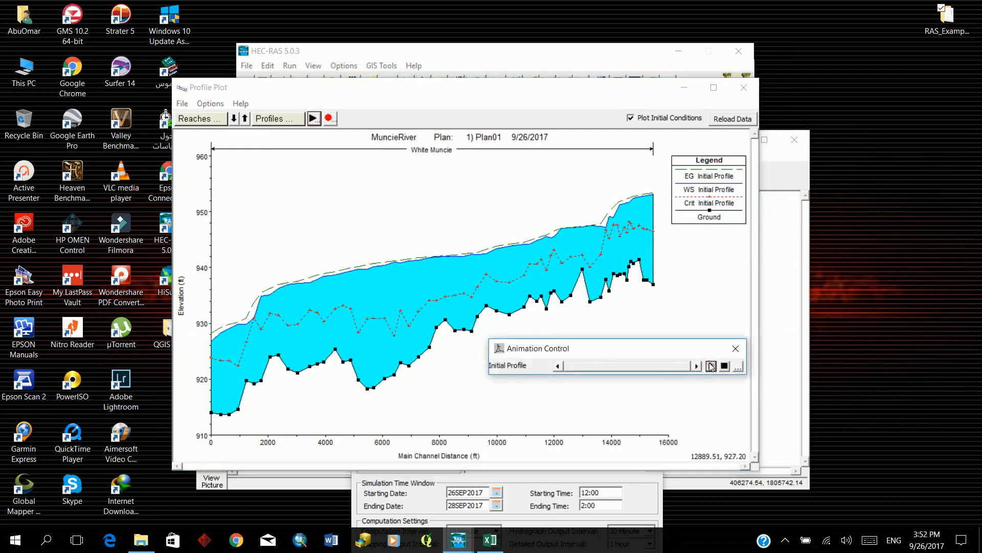
left_click(735, 350)
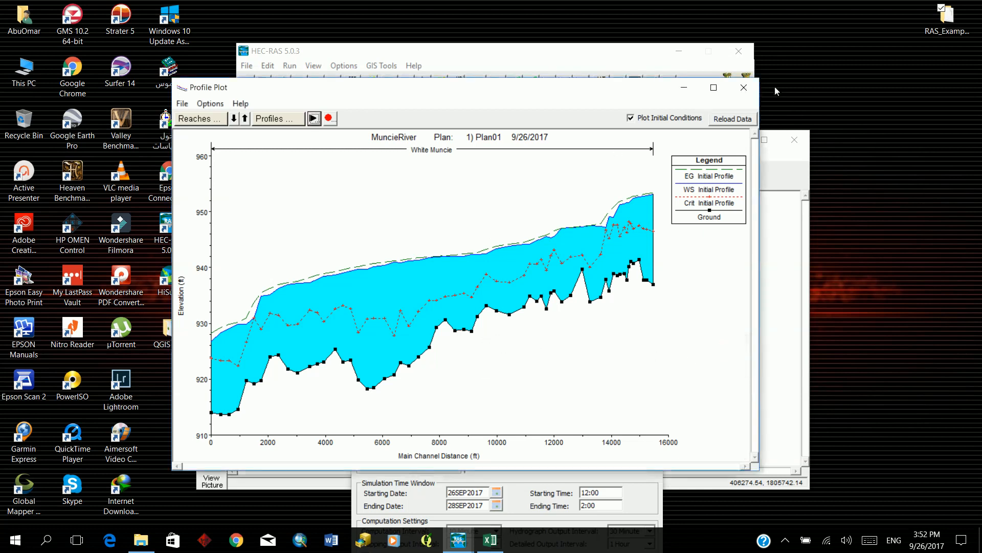
left_click(754, 93)
Close the Unsteady Flow Analysis window and the finished computations window.
left_click(596, 336)
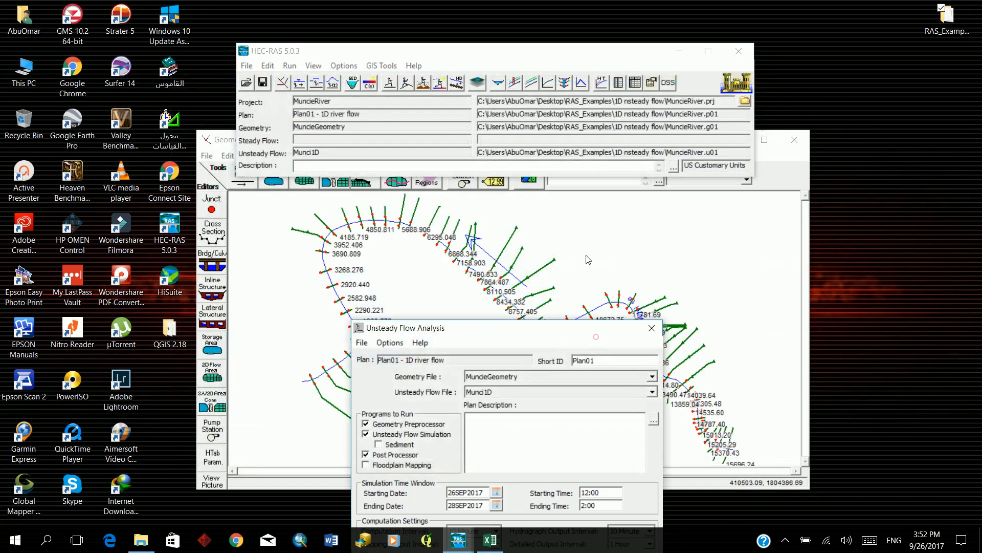
left_click_drag(567, 331, 513, 163)
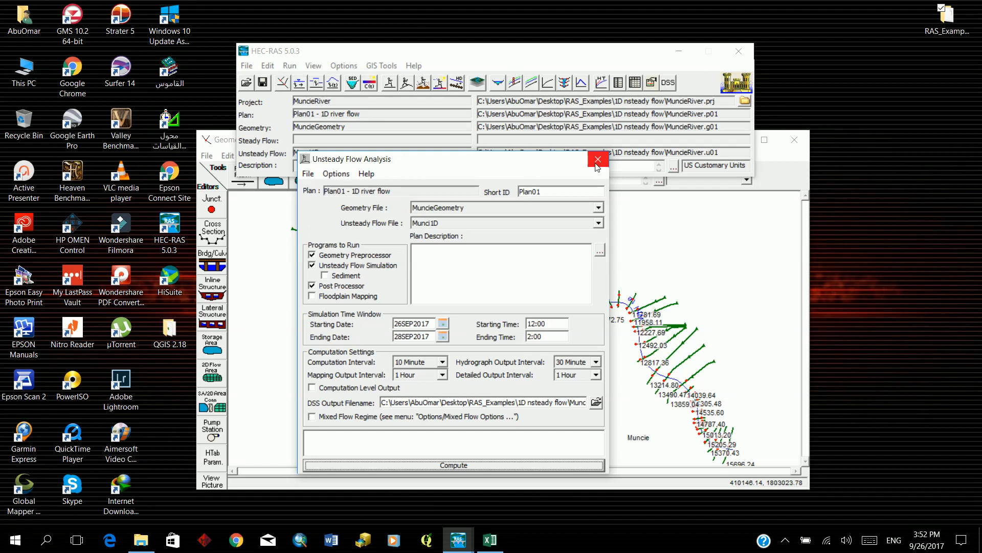
left_click(598, 160)
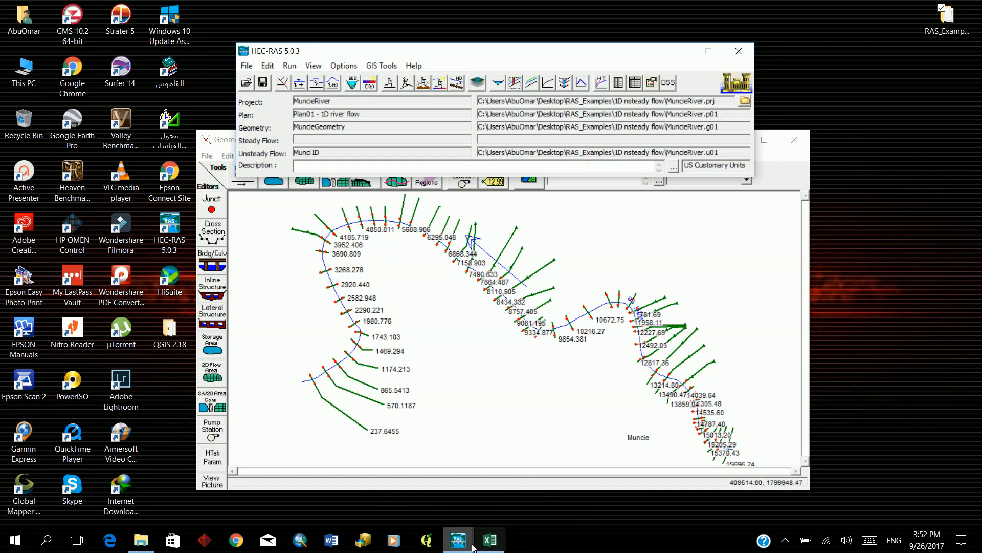
mouse_move(466, 542)
left_click(596, 481)
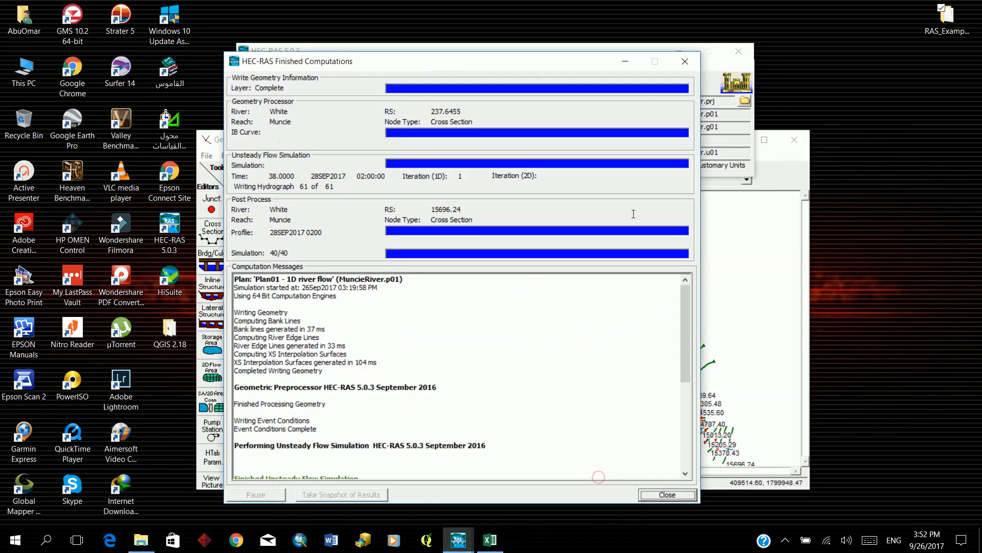
left_click(668, 499)
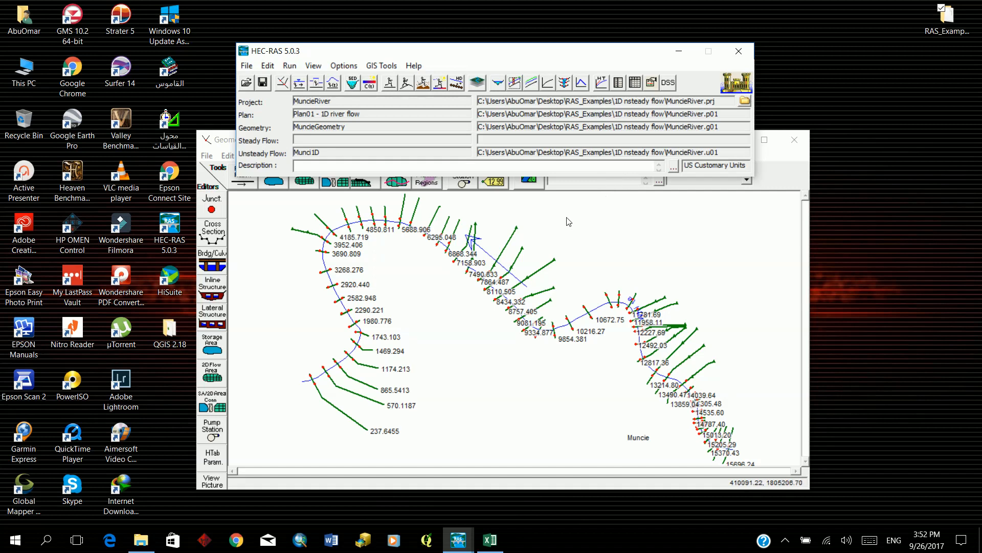
Save the MuncieRiver project and close the Geometric Data window.
mouse_move(455, 551)
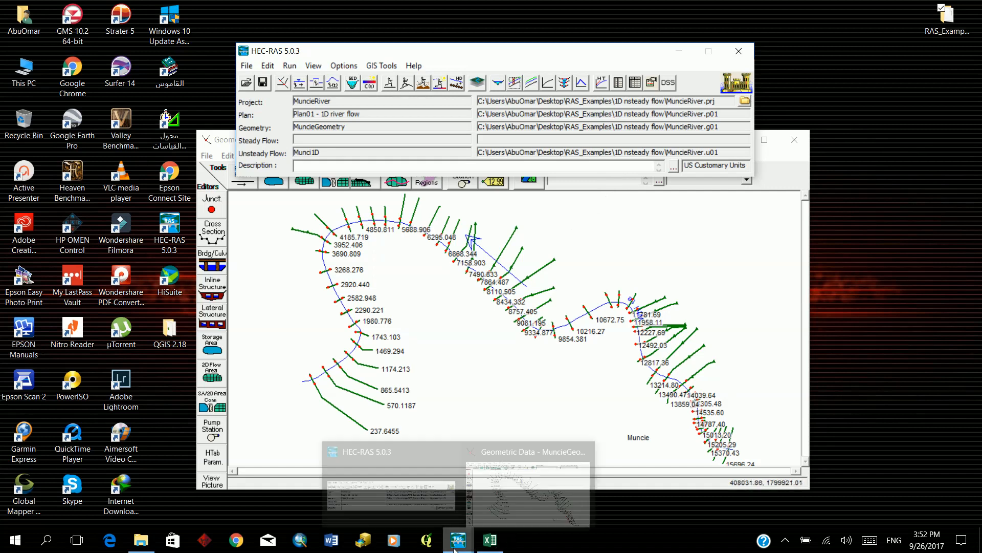
left_click(527, 487)
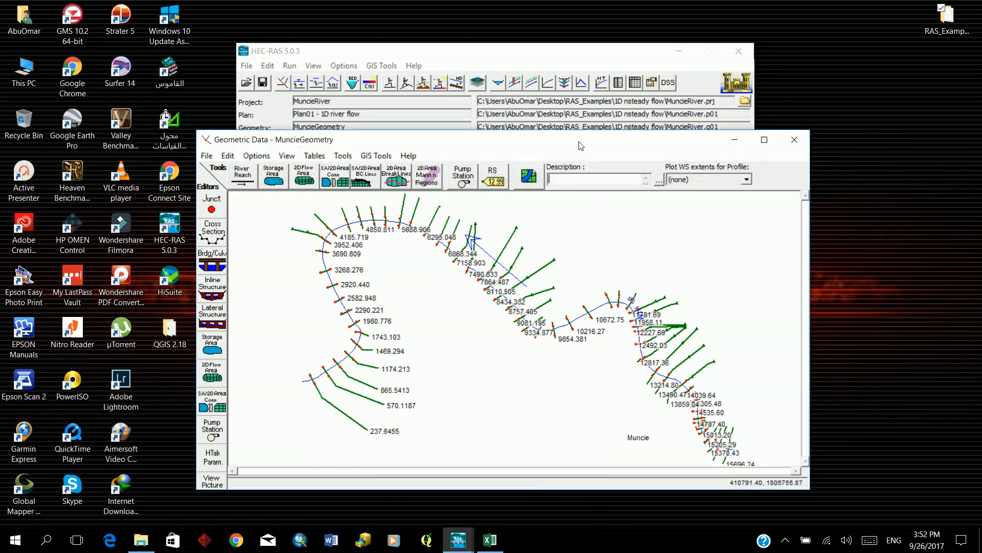
left_click_drag(581, 146, 563, 132)
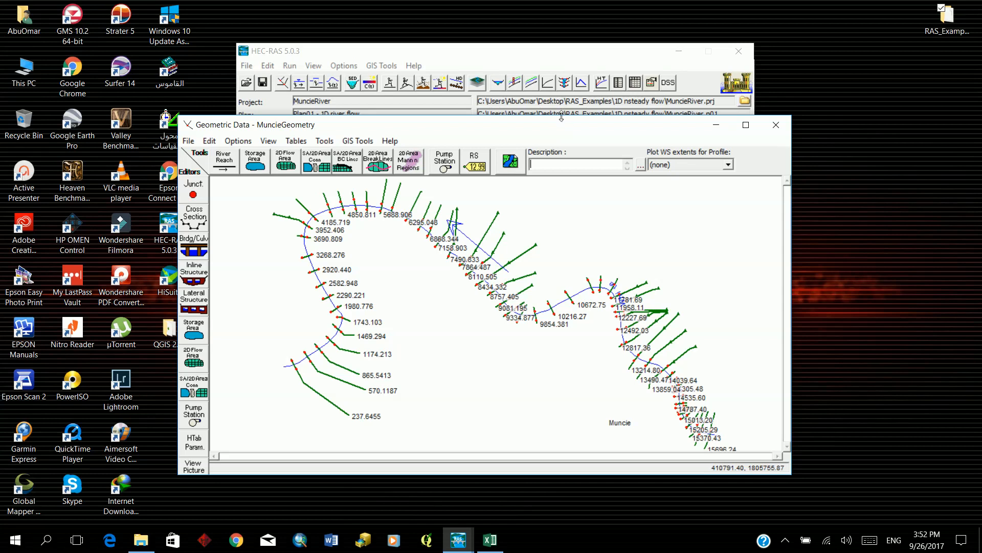
left_click_drag(562, 126, 570, 219)
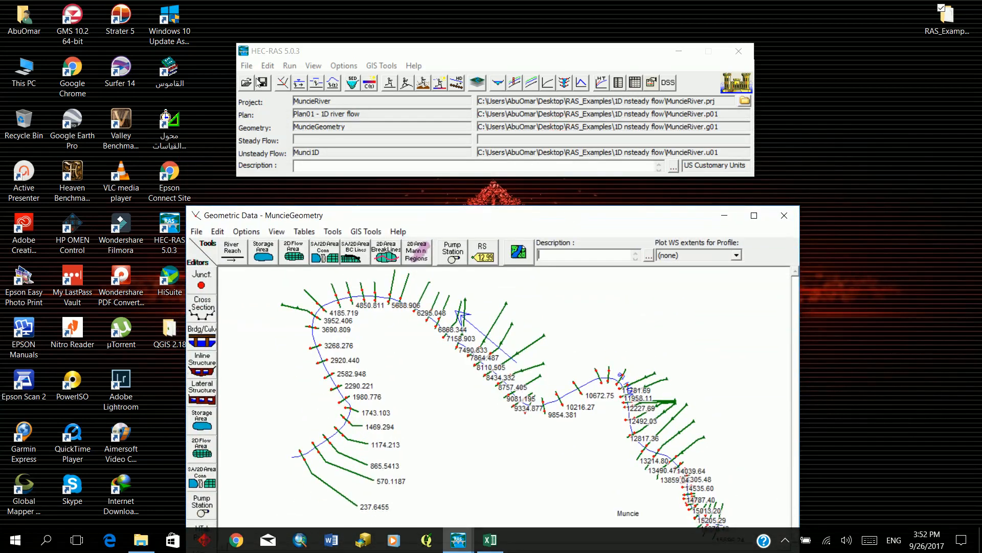
left_click(262, 82)
left_click_drag(588, 219, 605, 108)
left_click(798, 105)
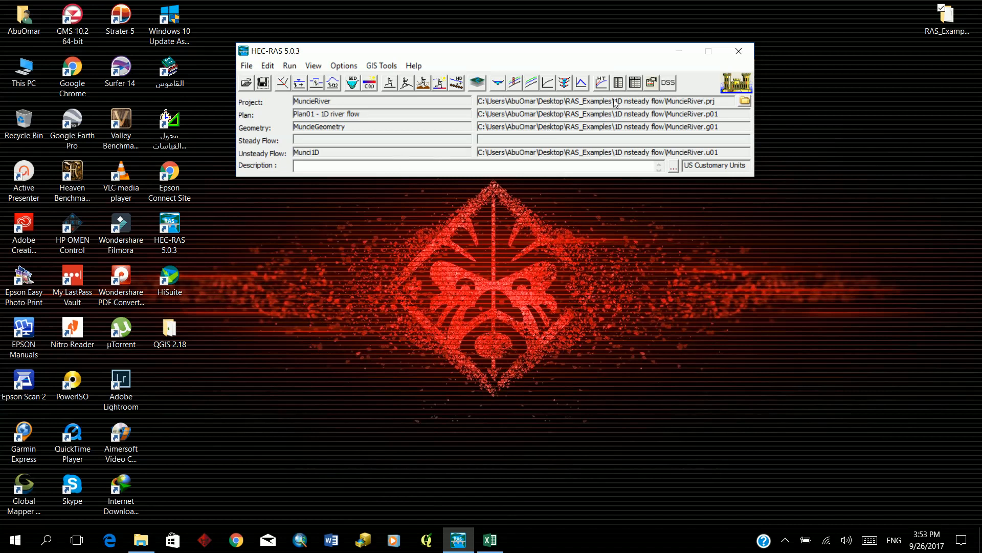
Restart HEC-RAS and open the MuncieRiver project from the RAS_Examples\1D nsteady flow folder on the desktop.
left_click(739, 52)
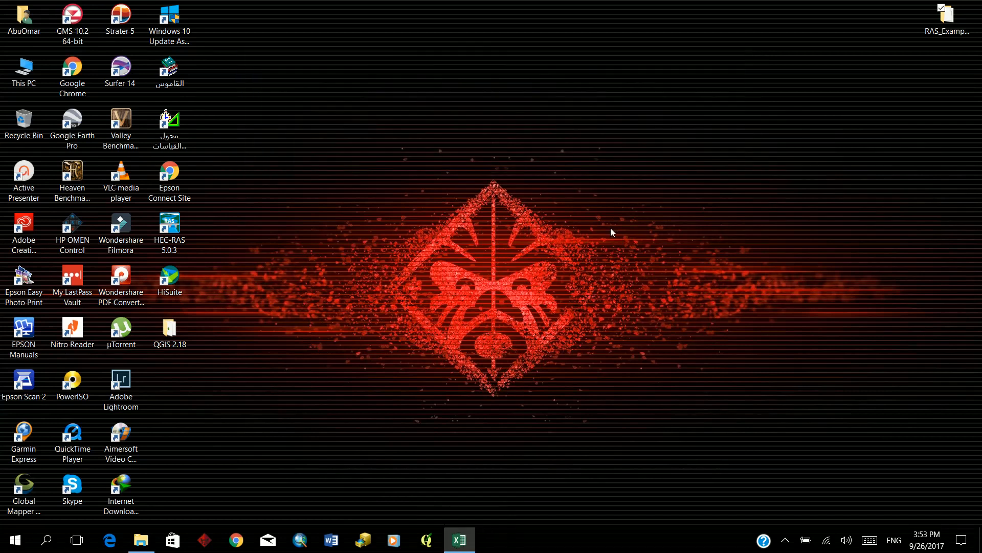
double_click(178, 233)
left_click(245, 83)
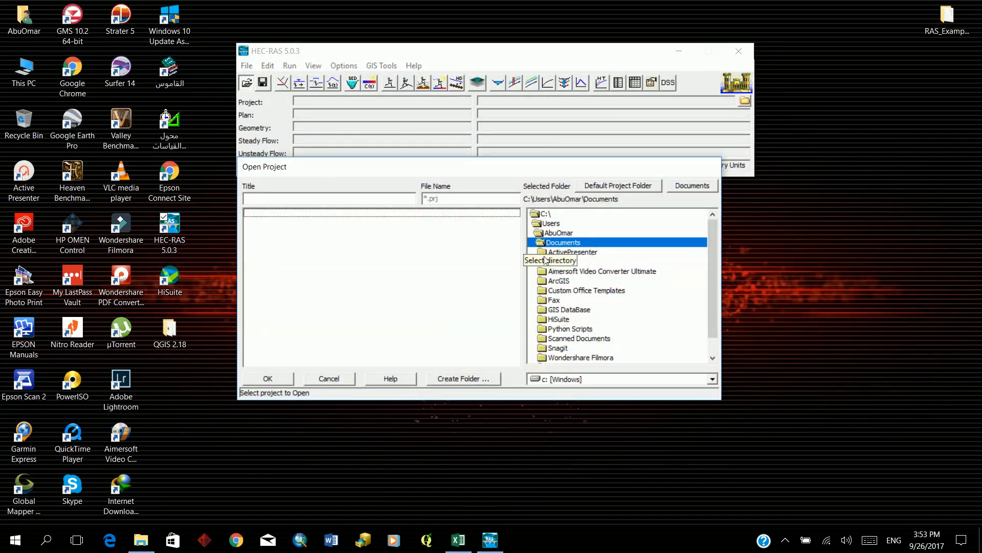
scroll(547, 284, "down", 1)
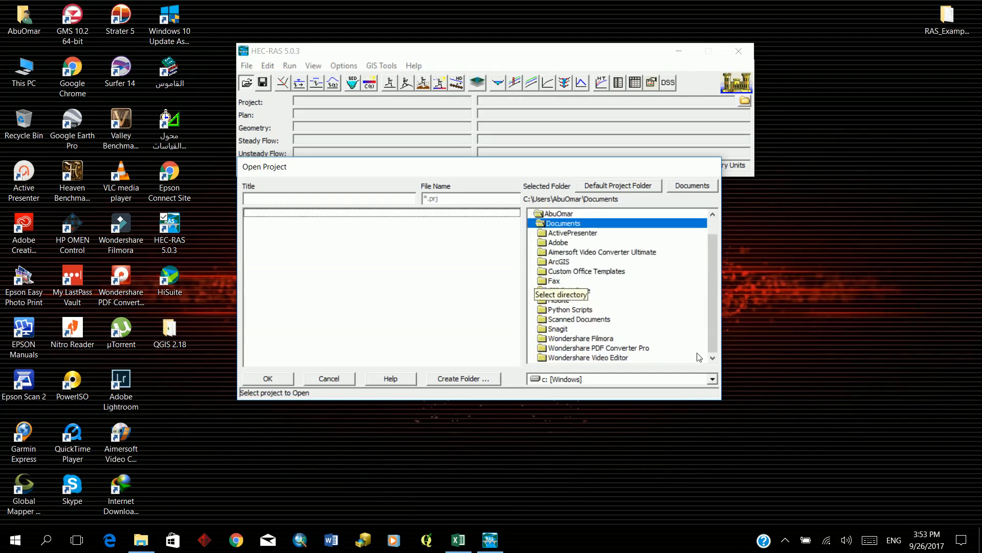
scroll(666, 318, "up", 1)
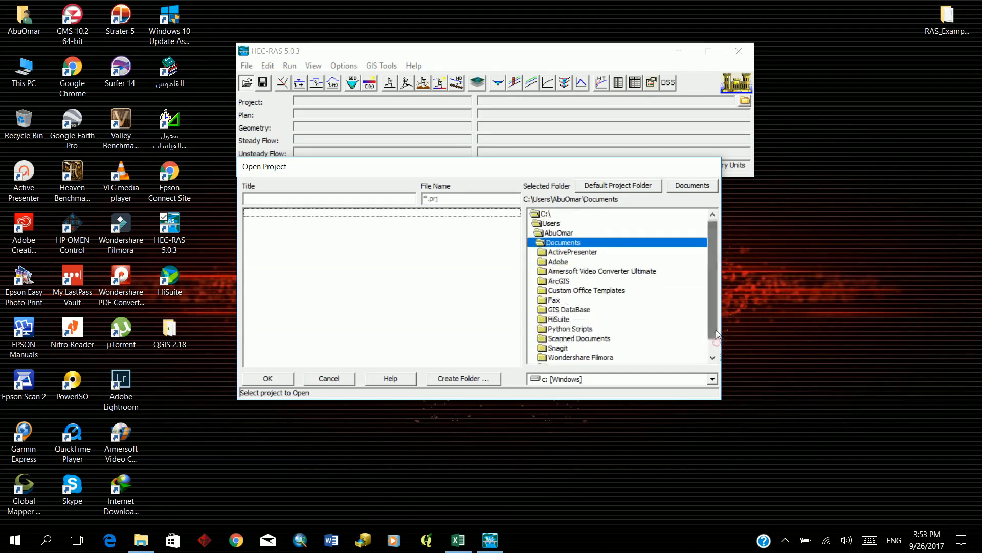
double_click(553, 234)
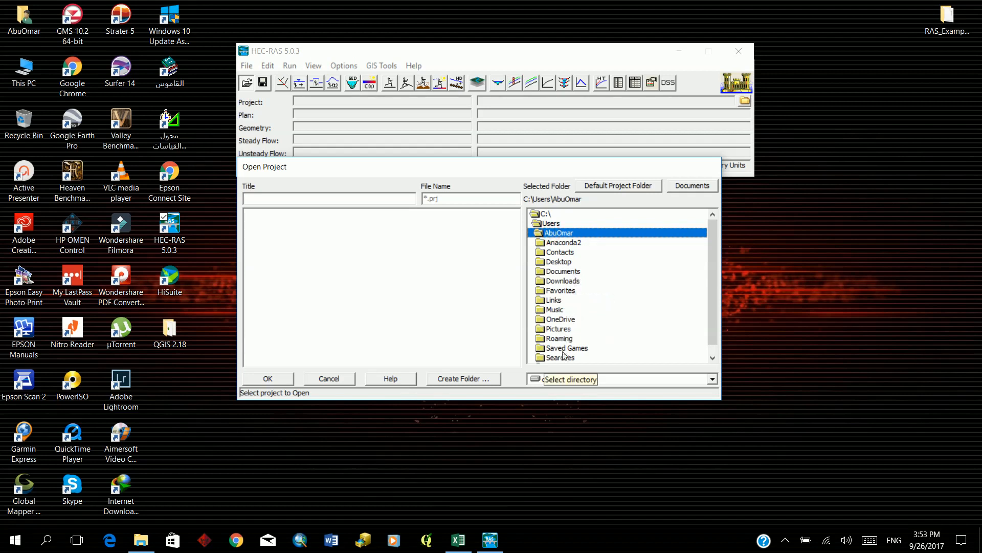
double_click(558, 262)
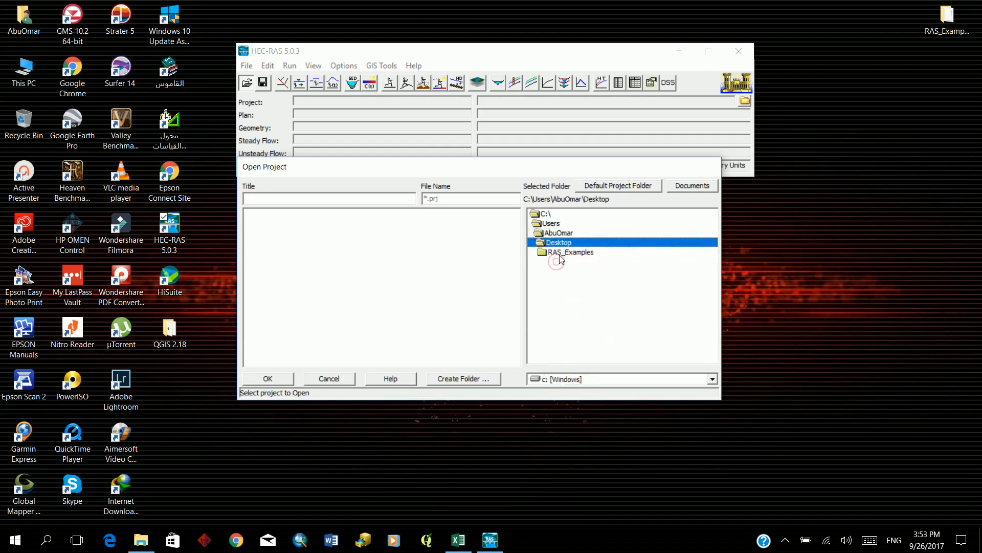
double_click(559, 254)
left_click(564, 262)
double_click(563, 262)
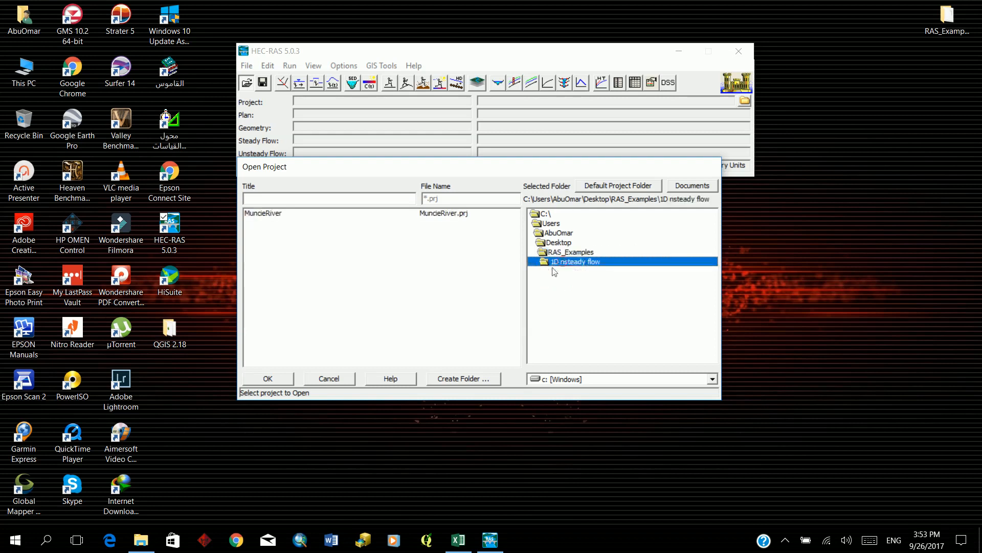
double_click(269, 213)
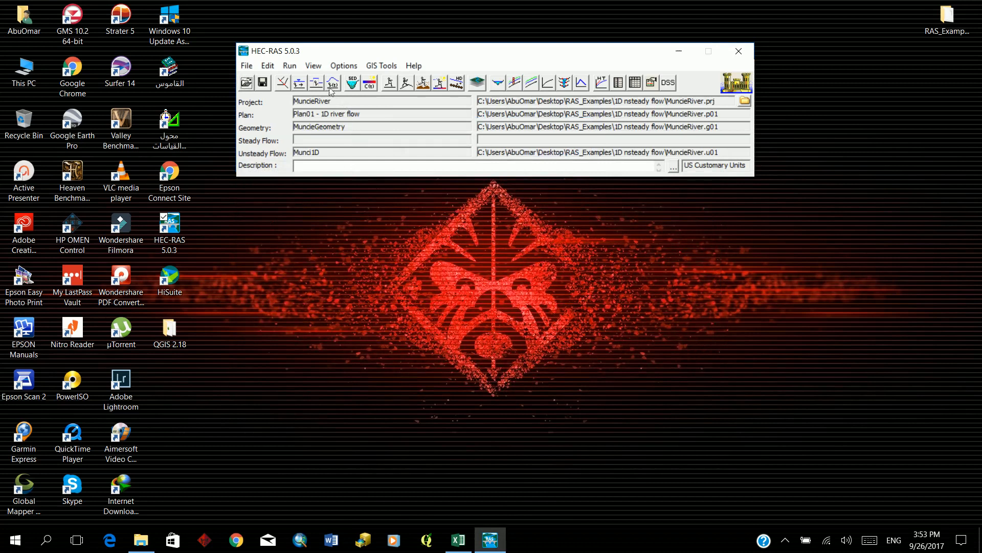
Display the water surface profile plot and animate the simulation results along the reach.
left_click(514, 84)
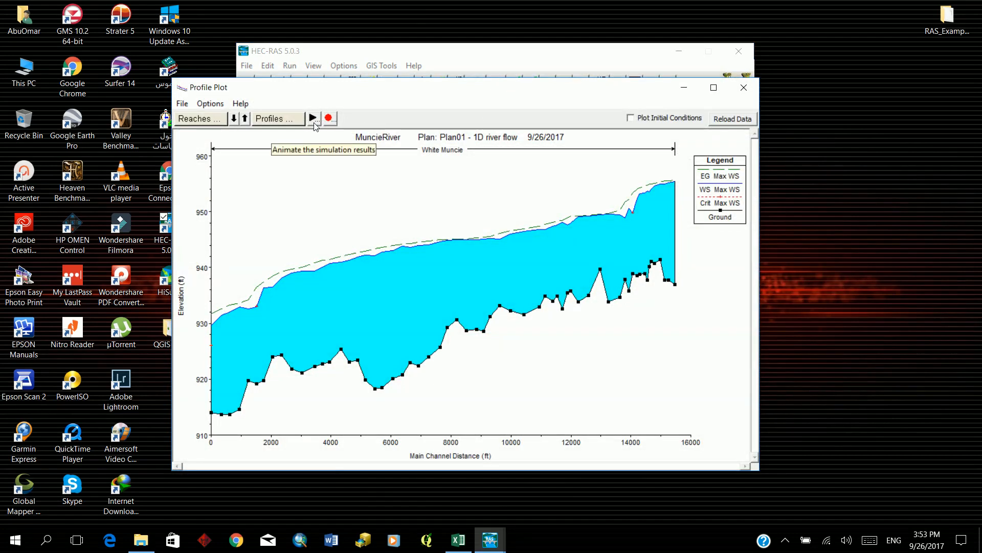
left_click(313, 119)
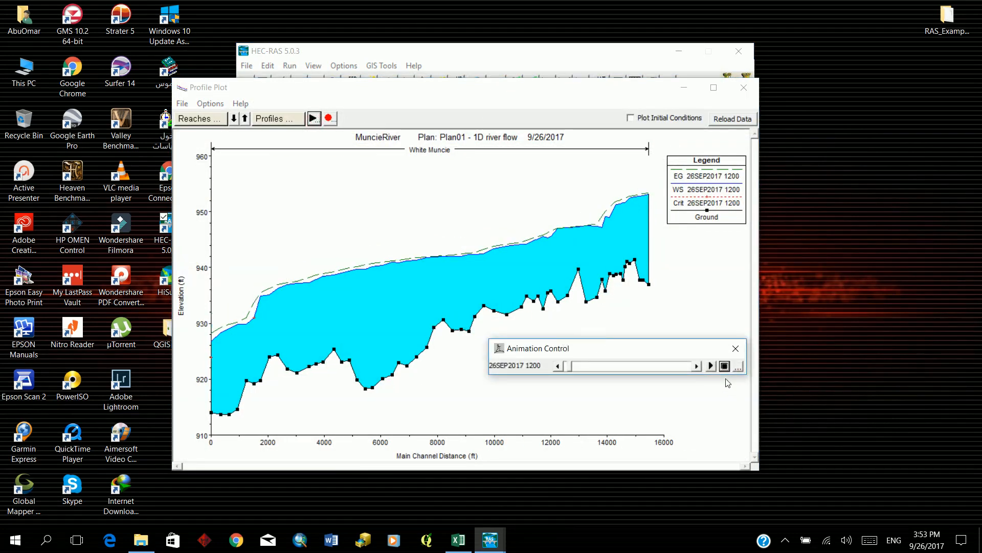
left_click(710, 366)
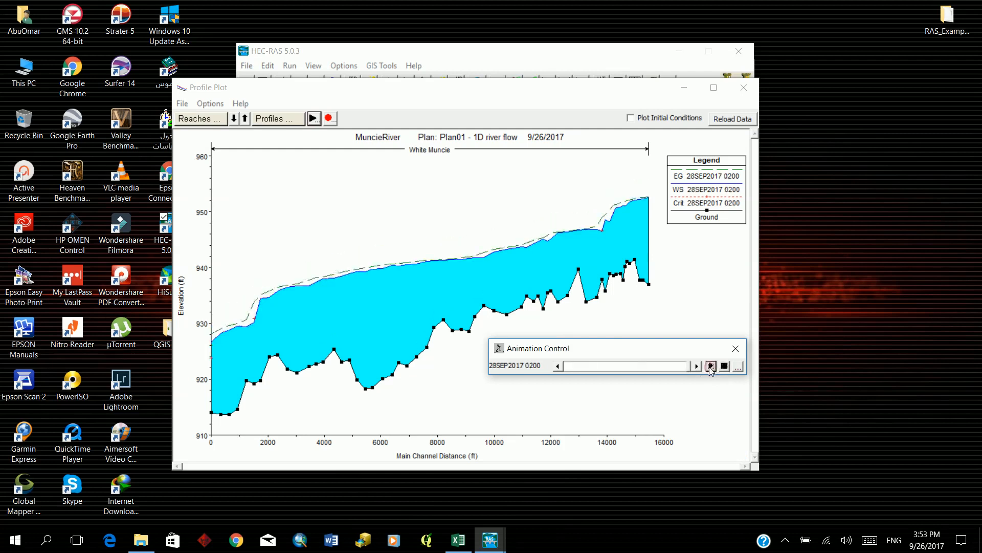
left_click(710, 367)
Widen the profile plot window on both sides, bring back the Animation Control below the profile and replay the animation.
left_click_drag(761, 280, 969, 286)
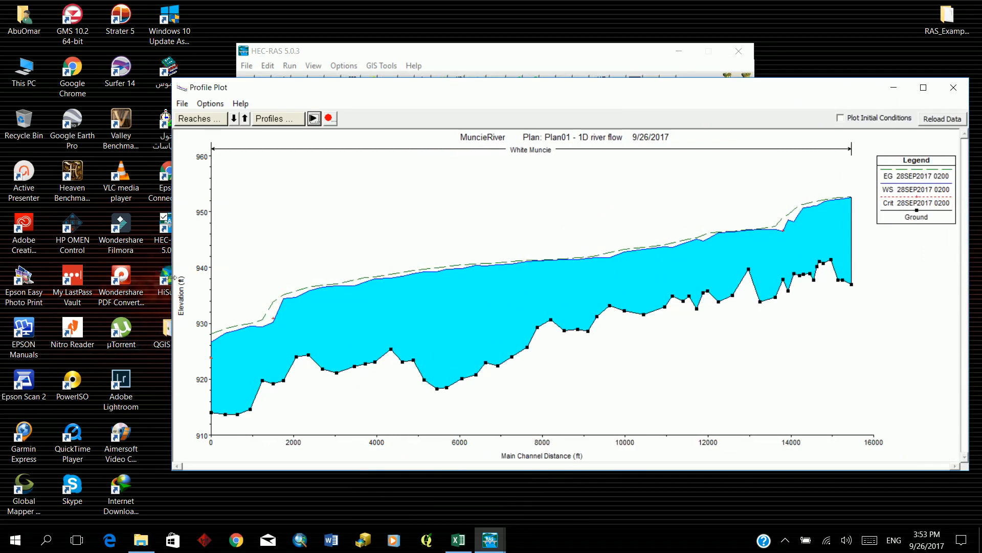
left_click_drag(172, 269, 34, 298)
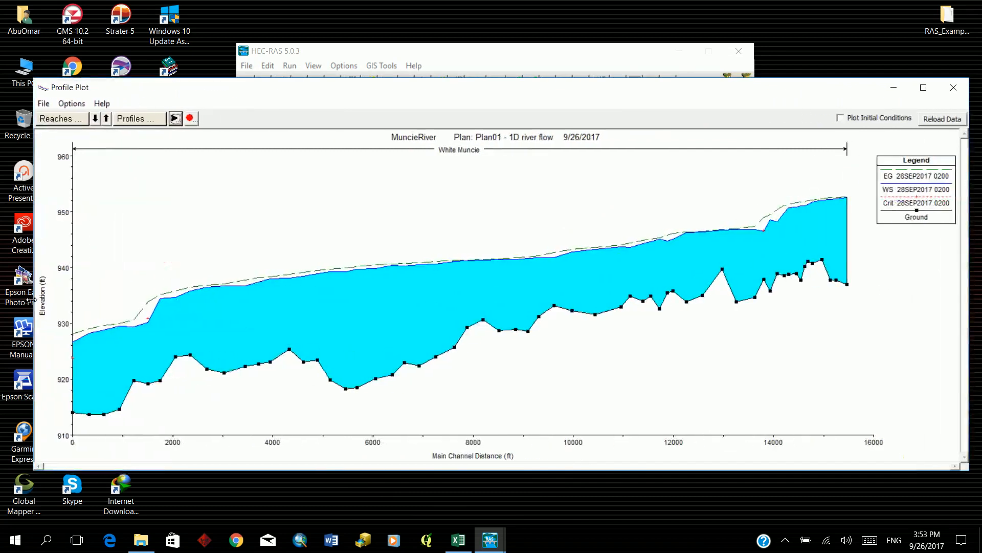
mouse_move(484, 542)
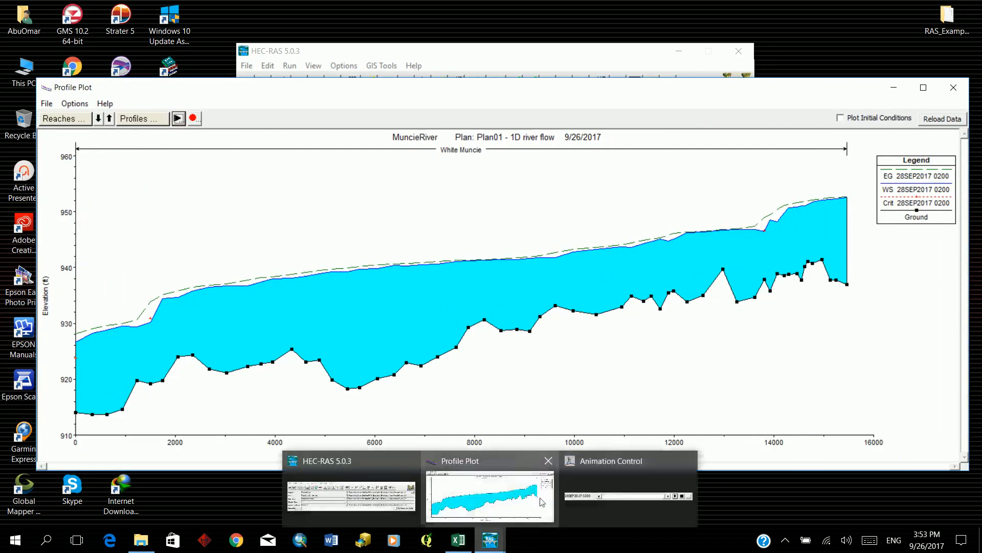
left_click(619, 486)
left_click_drag(605, 351, 706, 377)
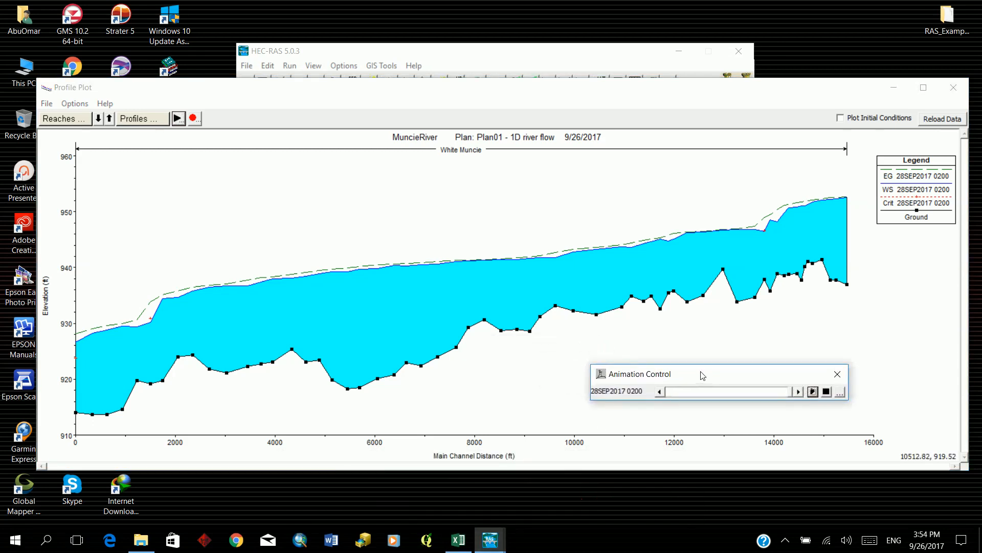
left_click(813, 392)
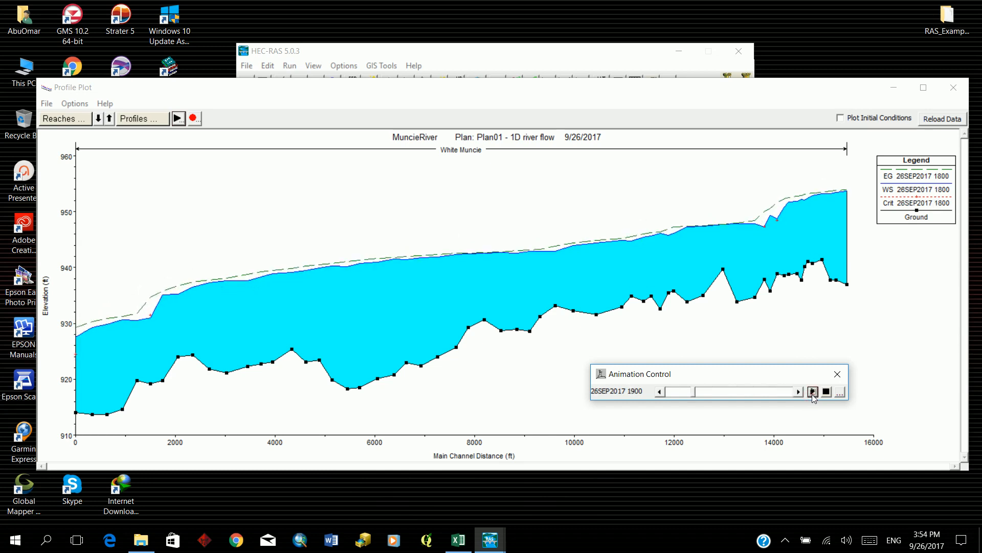
left_click(813, 395)
left_click(813, 392)
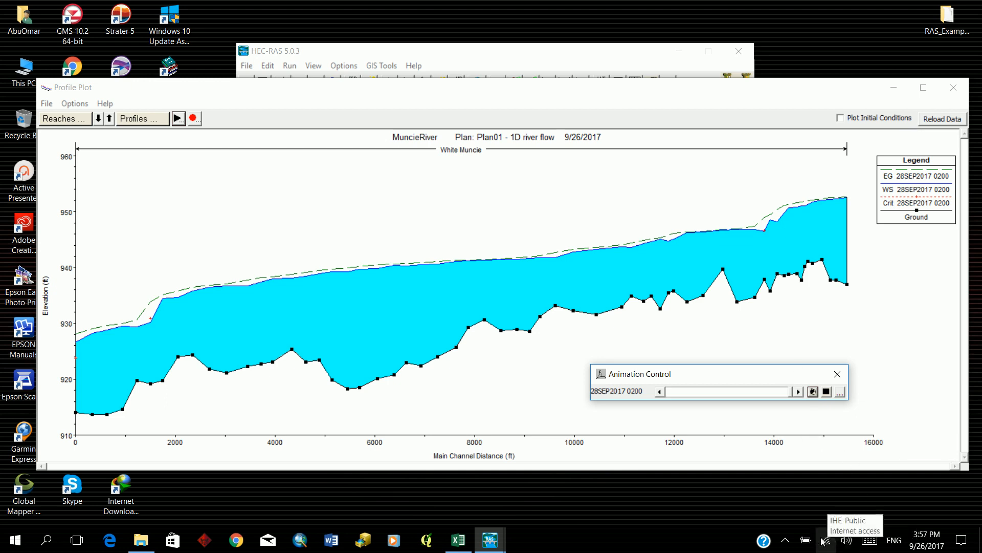
left_click(786, 543)
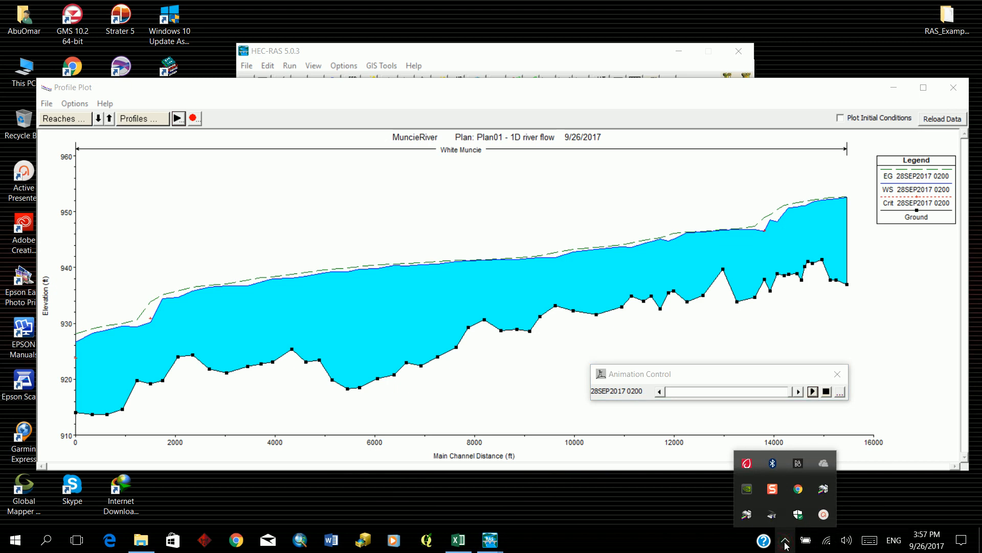
left_click(785, 544)
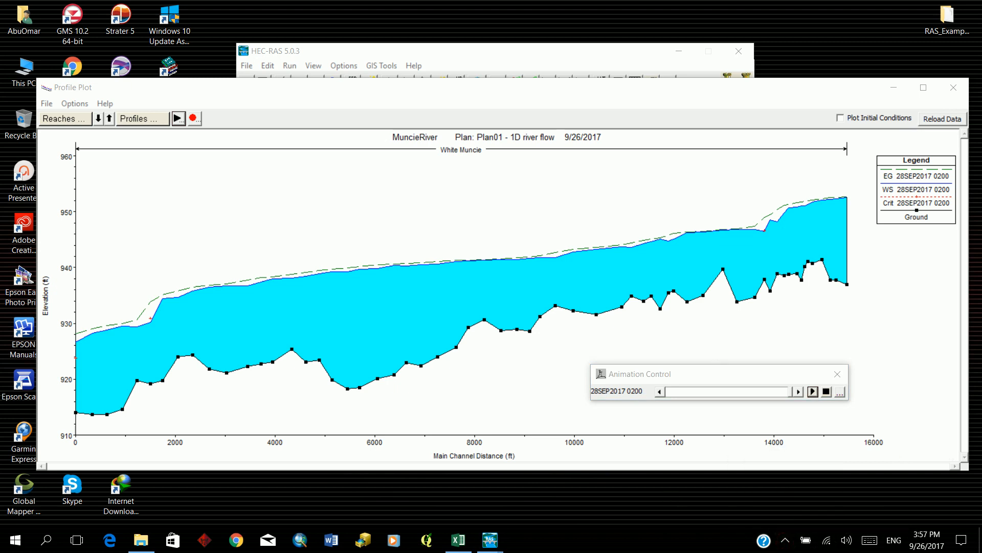
Close the profile plot and display the X-Y-Z perspective plot of the reach with an azimuth angle of 22.
left_click(954, 87)
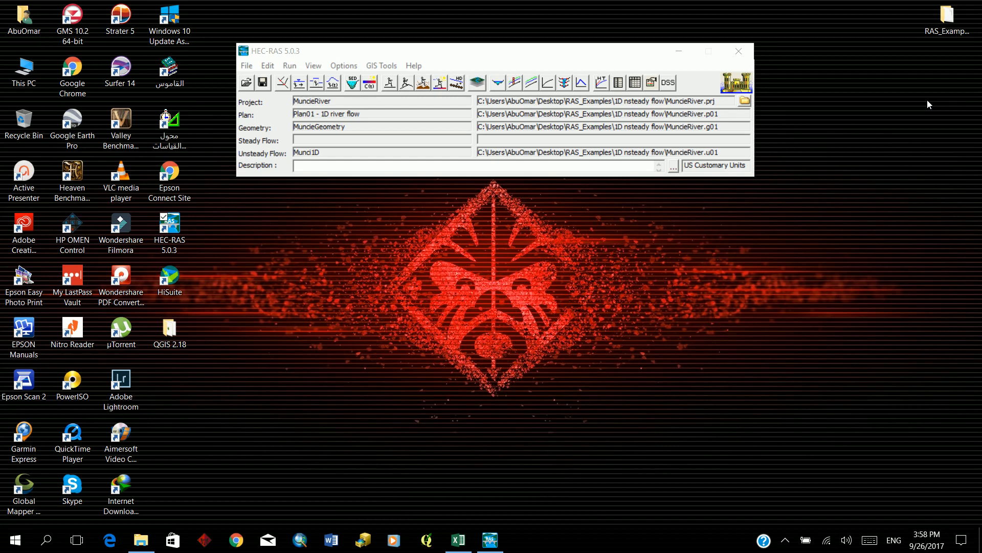
left_click(310, 67)
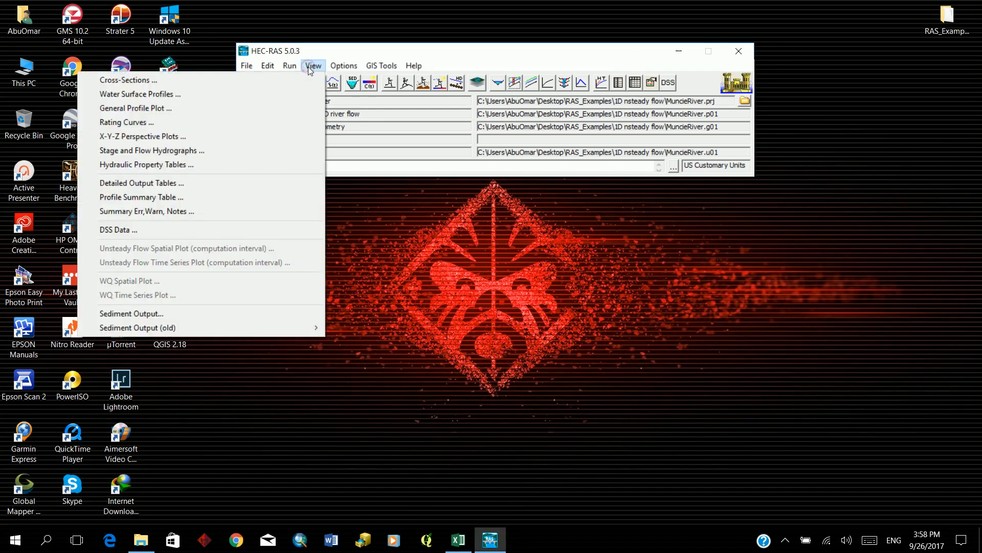
left_click(265, 135)
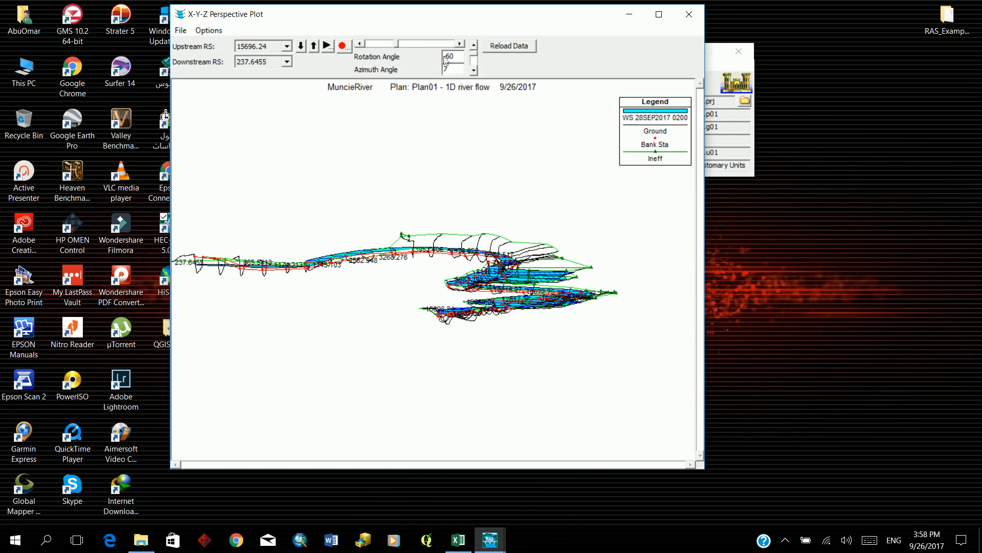
left_click(474, 71)
left_click(474, 71)
left_click(475, 71)
left_click(475, 71)
left_click(475, 71)
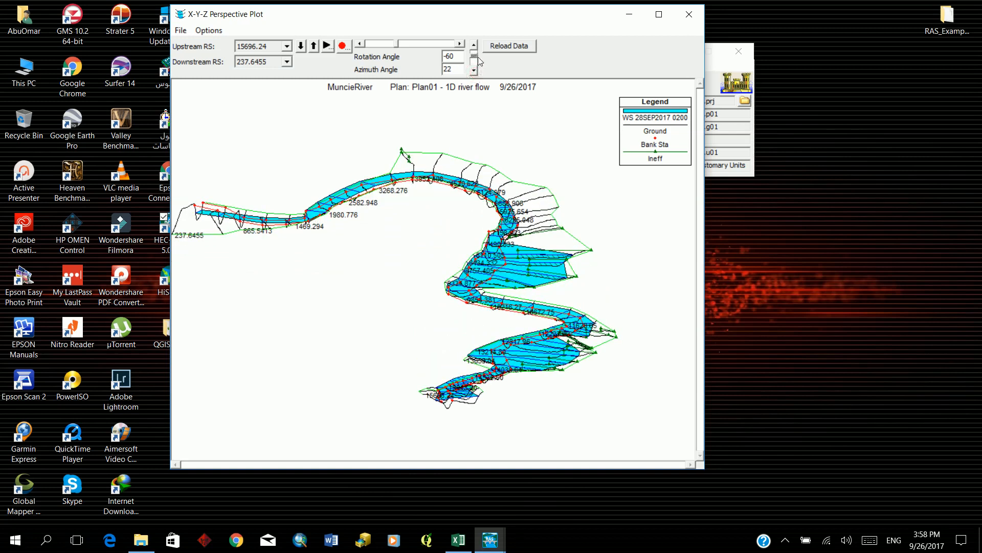
Rotate the perspective plot in both directions, finishing at a rotation angle of 95.
left_click(360, 44)
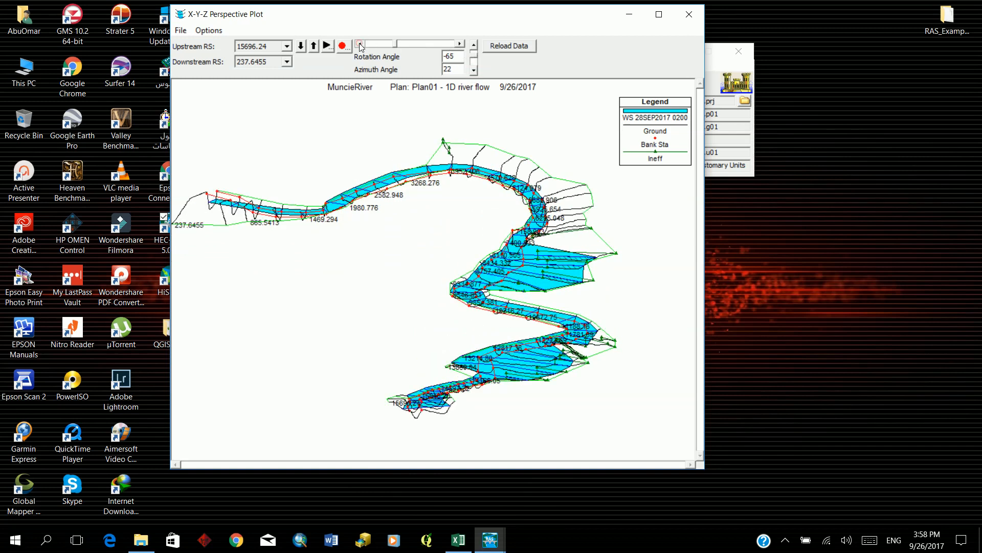
left_click(461, 44)
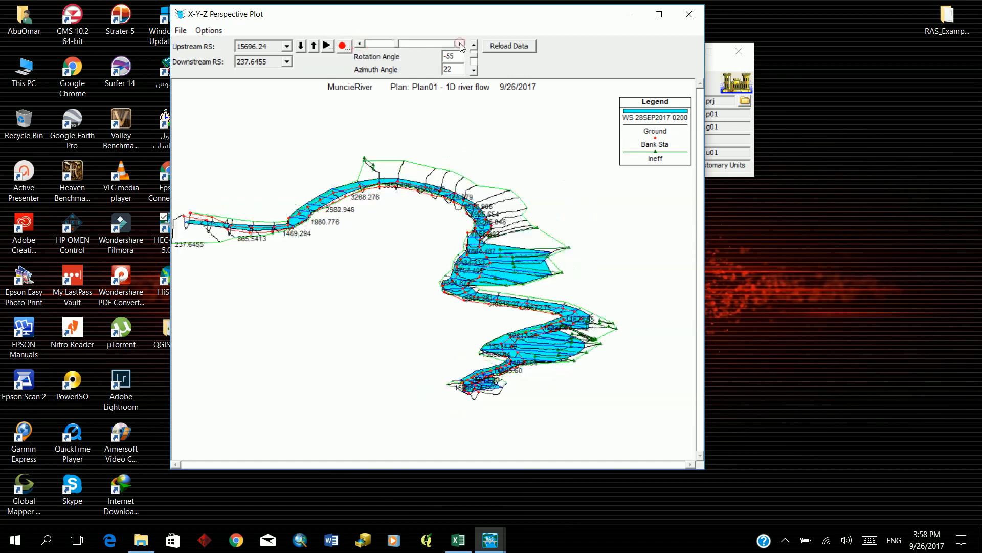
left_click_drag(461, 44, 461, 44)
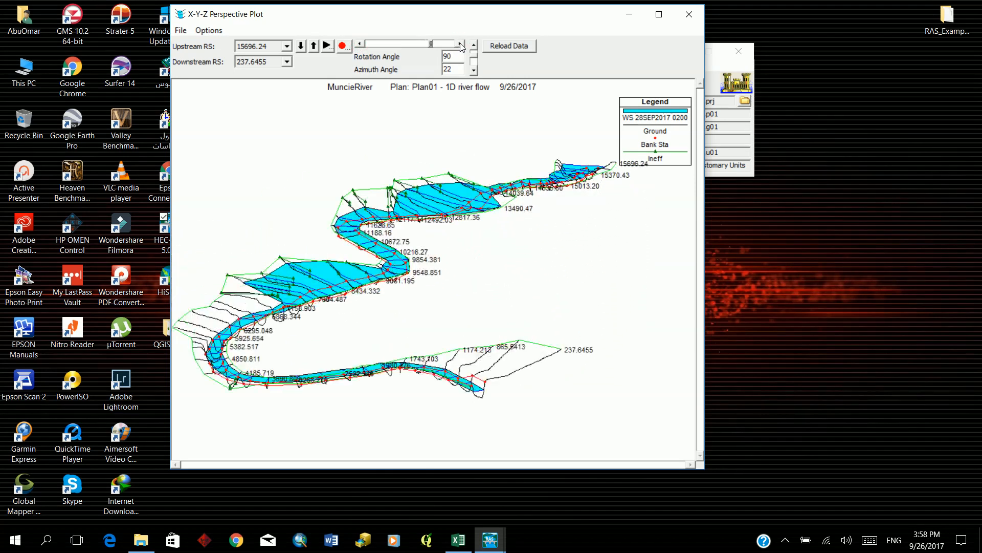
left_click(461, 44)
left_click(461, 44)
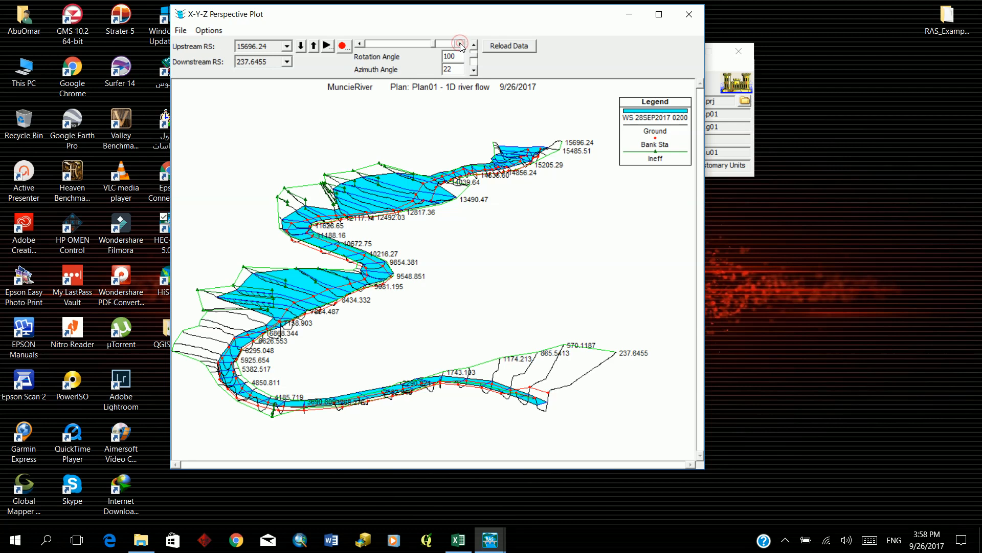
left_click(461, 44)
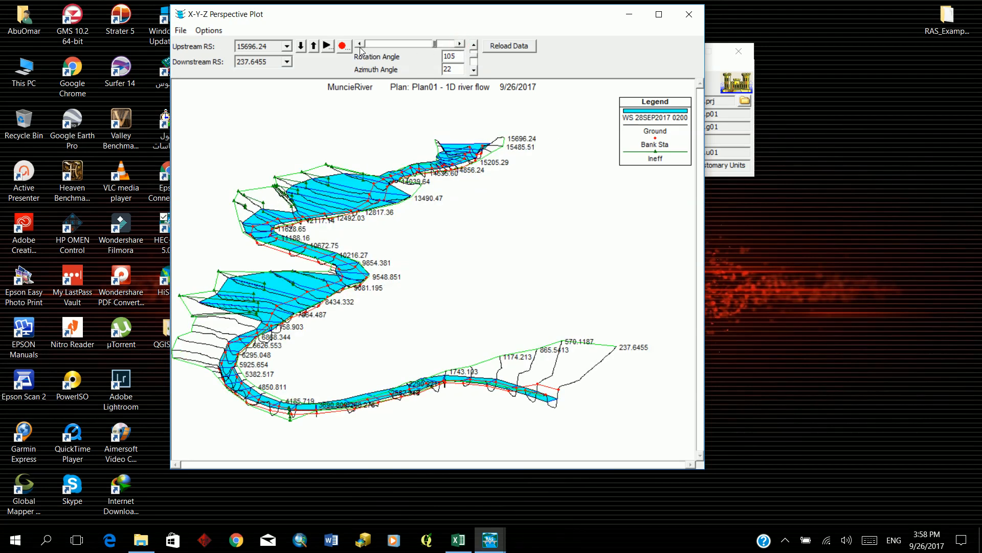
left_click(360, 45)
left_click(360, 44)
left_click(360, 44)
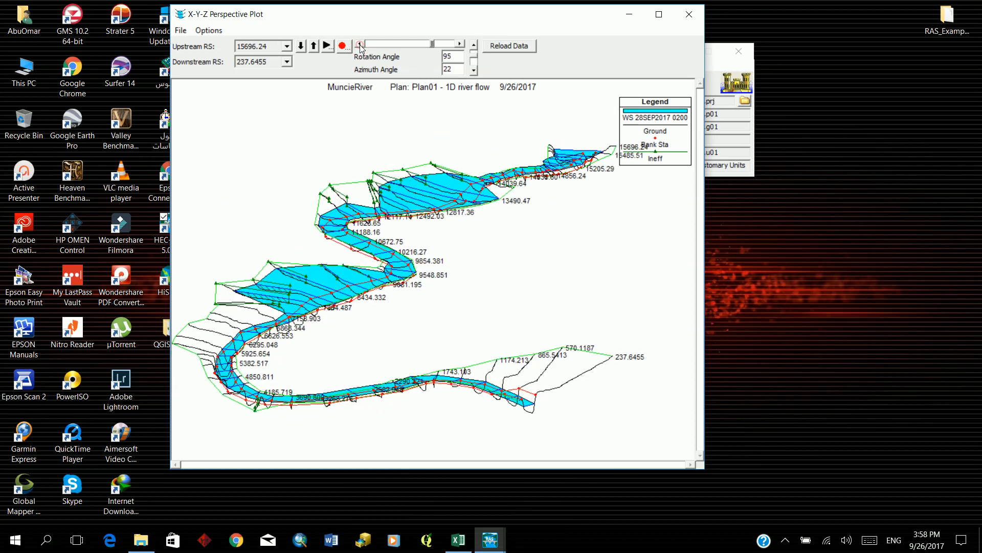
left_click(461, 44)
Raise the azimuth angle of the perspective plot to 31.
left_click(475, 71)
left_click(474, 71)
left_click(475, 71)
left_click(475, 72)
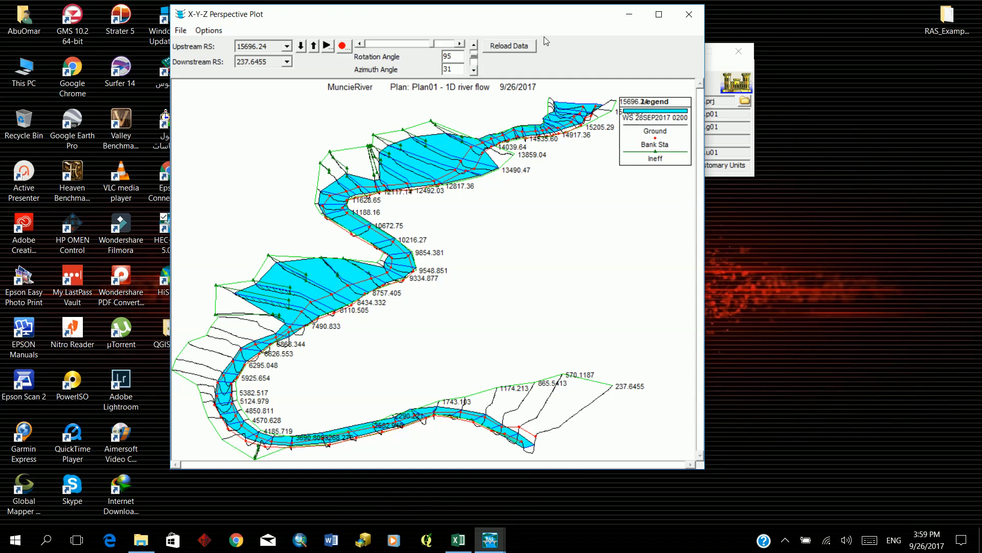
Close the perspective plot and display the cross section plot in a maximized window.
left_click(687, 15)
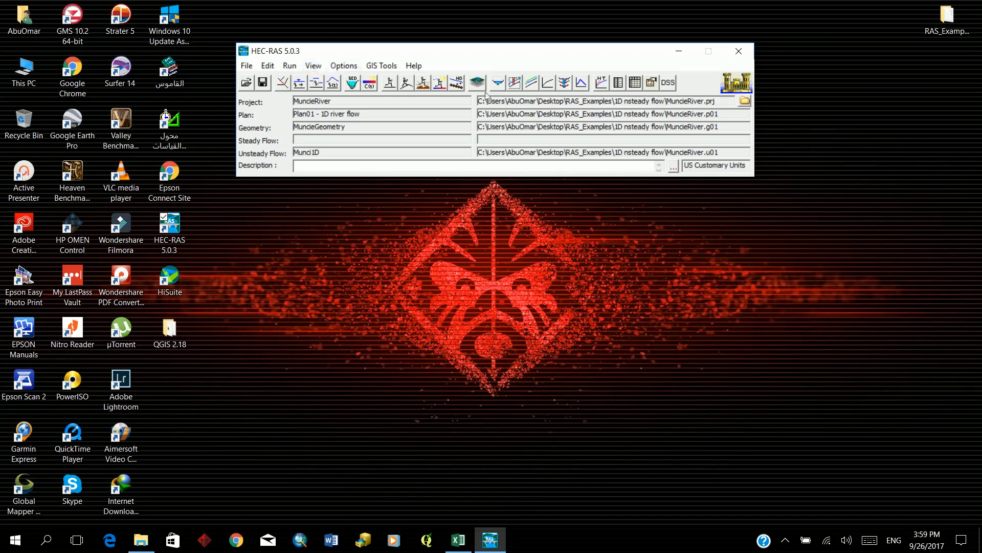
left_click(502, 83)
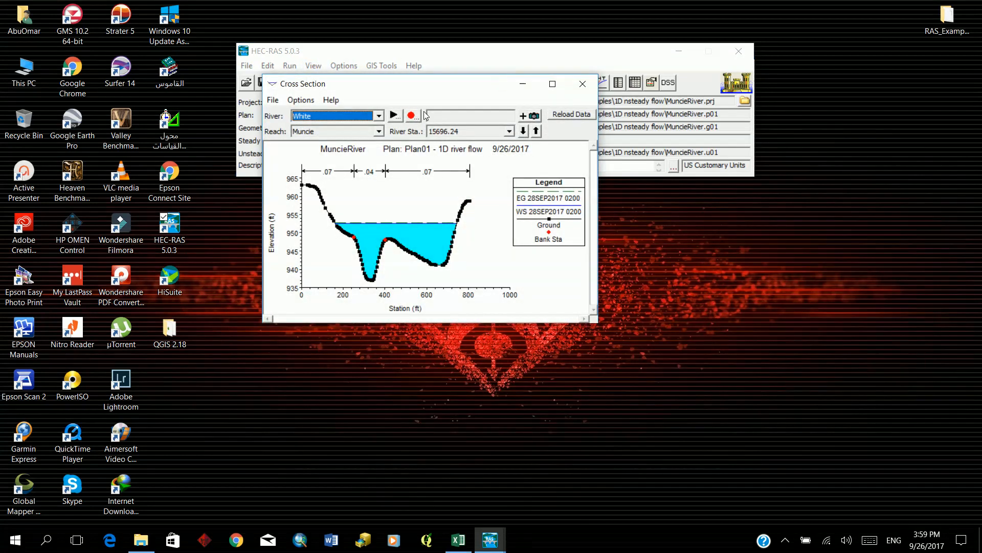
left_click(551, 84)
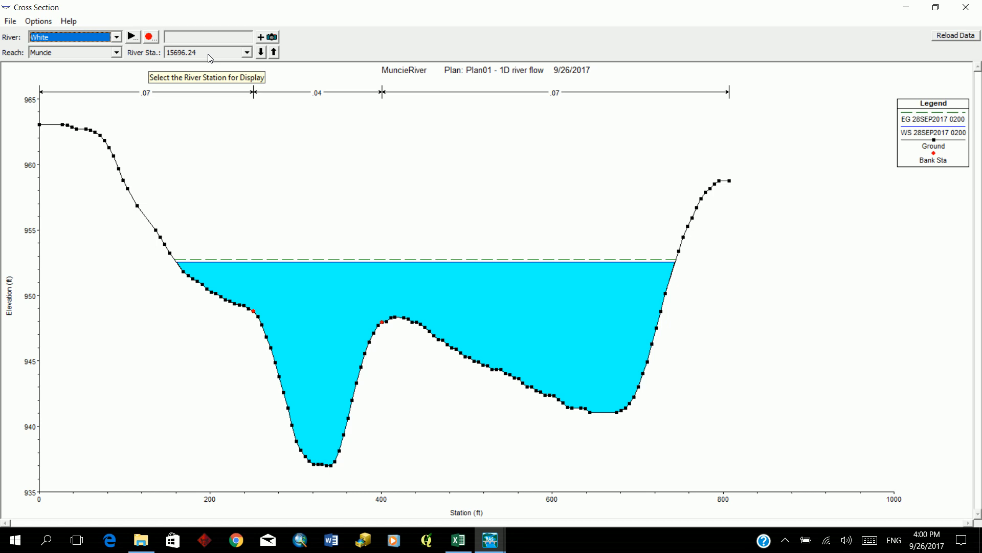
Open the Animation Control for river station 15696.24, move it clear of the section, step through the first times and play the animation.
left_click(131, 38)
left_click_drag(800, 377, 894, 284)
left_click(892, 299)
left_click(893, 300)
left_click(893, 299)
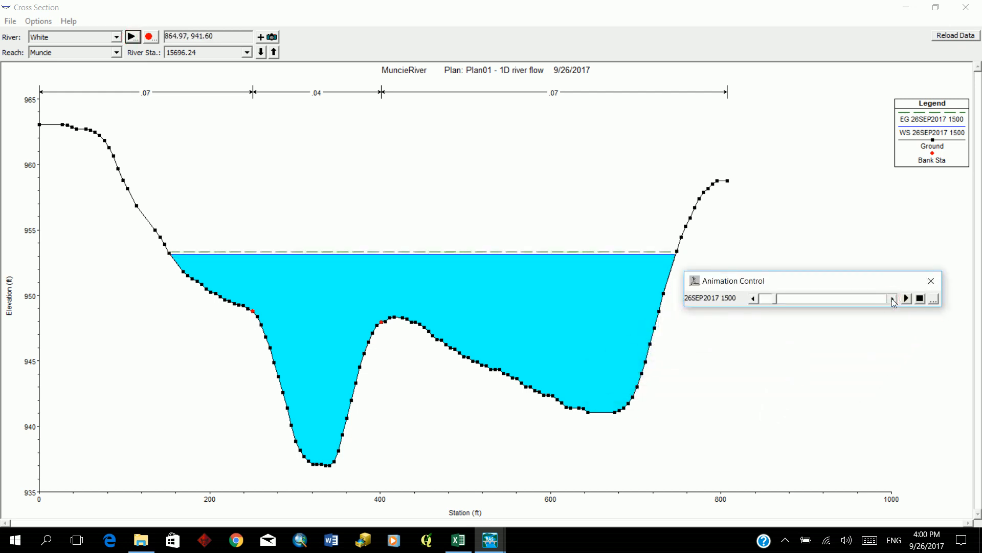
left_click(906, 299)
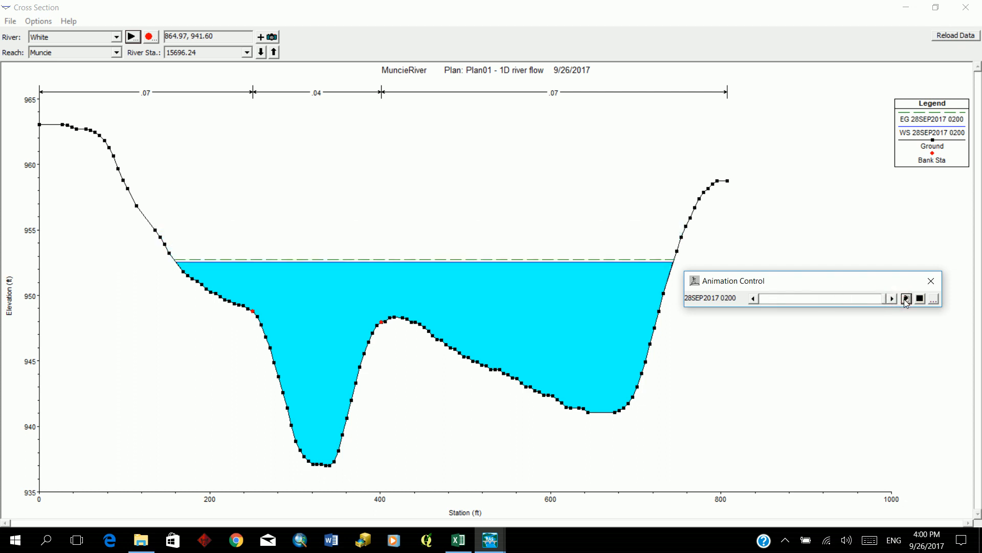
Switch the cross section plot to river station 14856.24, play its animation and close the plot.
left_click(246, 52)
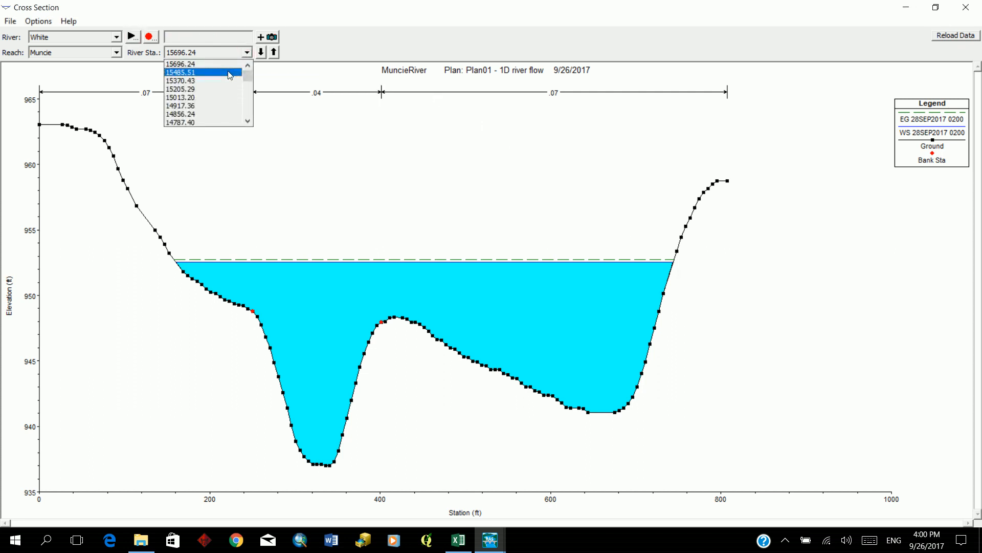
left_click(208, 111)
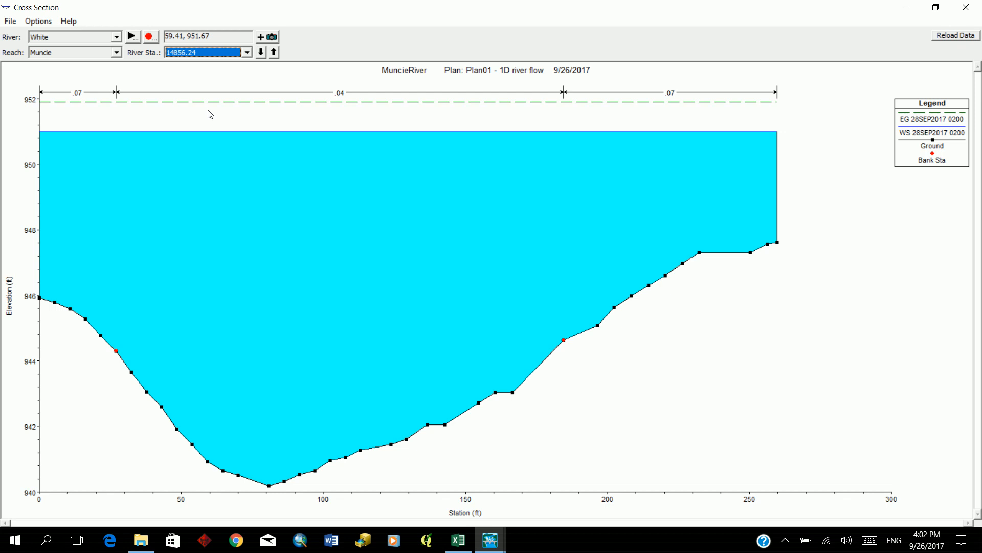
left_click(133, 37)
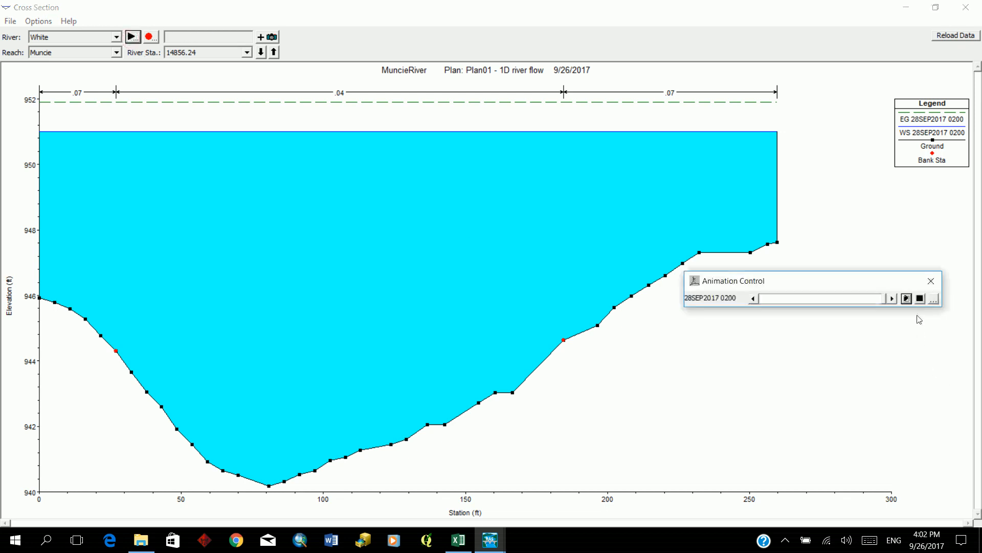
left_click(906, 299)
left_click(968, 6)
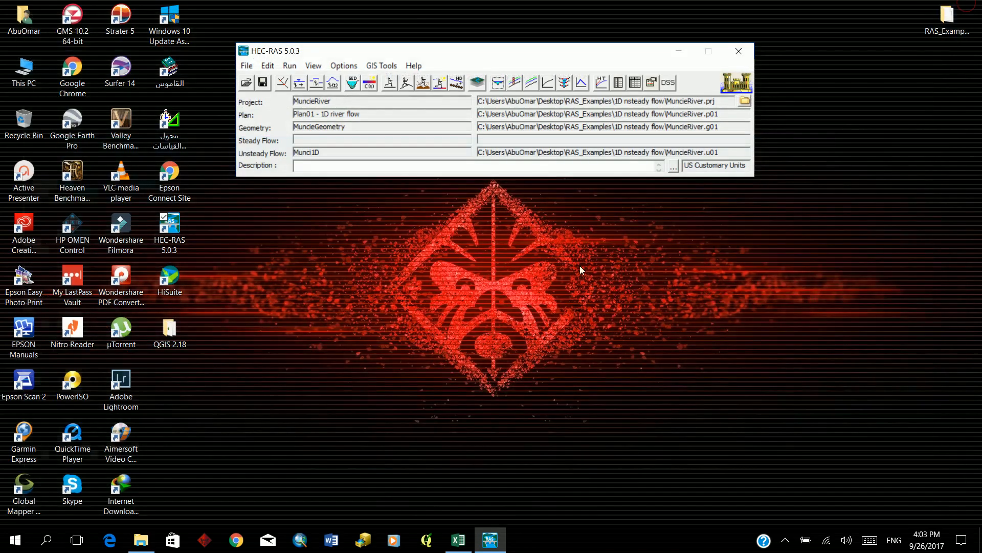
Display the stage and flow hydrographs for river station 15696.24.
left_click(306, 66)
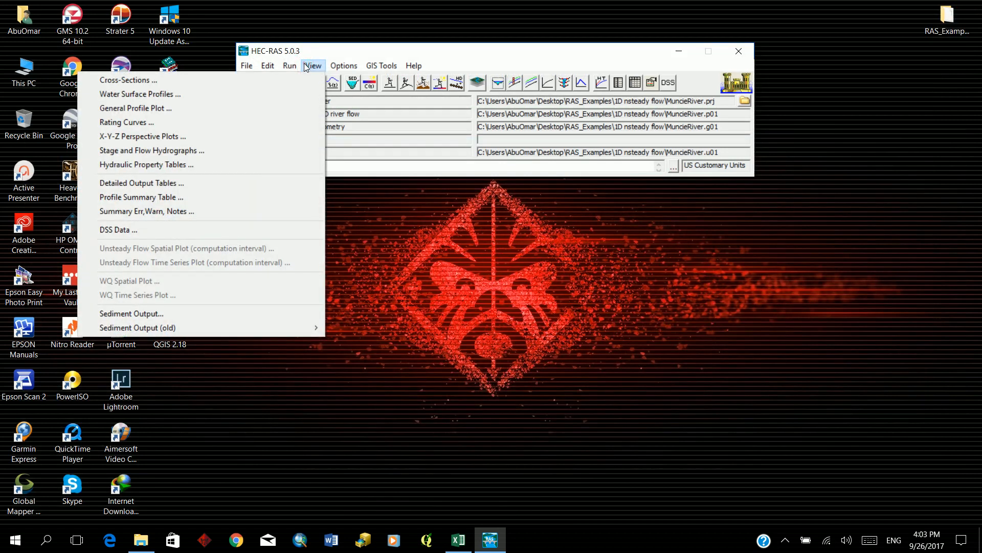
left_click(306, 67)
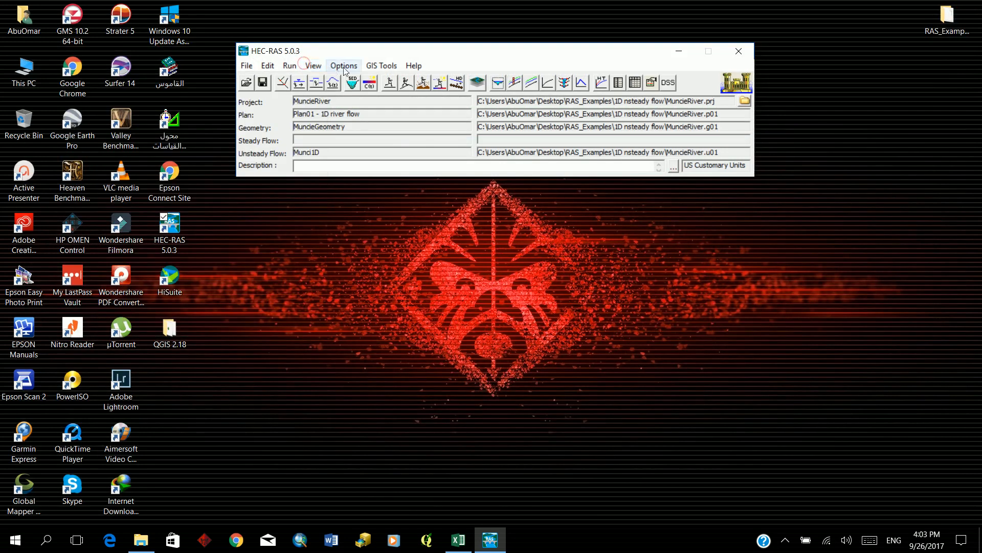
left_click(581, 81)
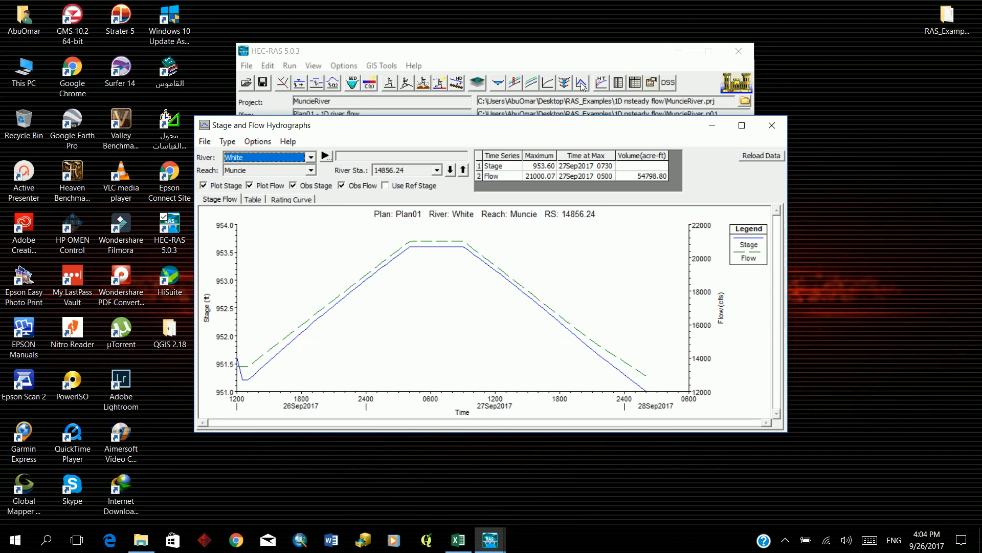
left_click(437, 170)
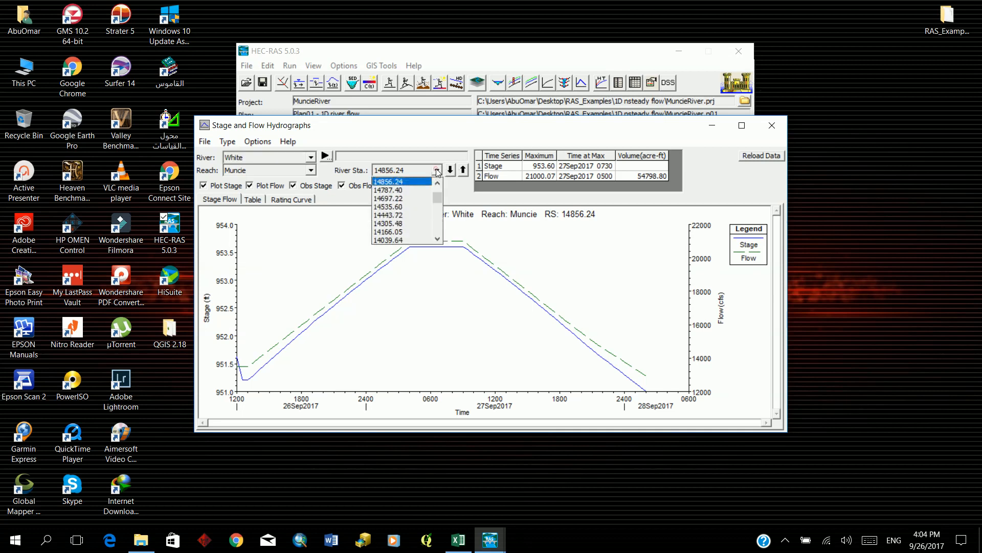
scroll(431, 189, "up", 2)
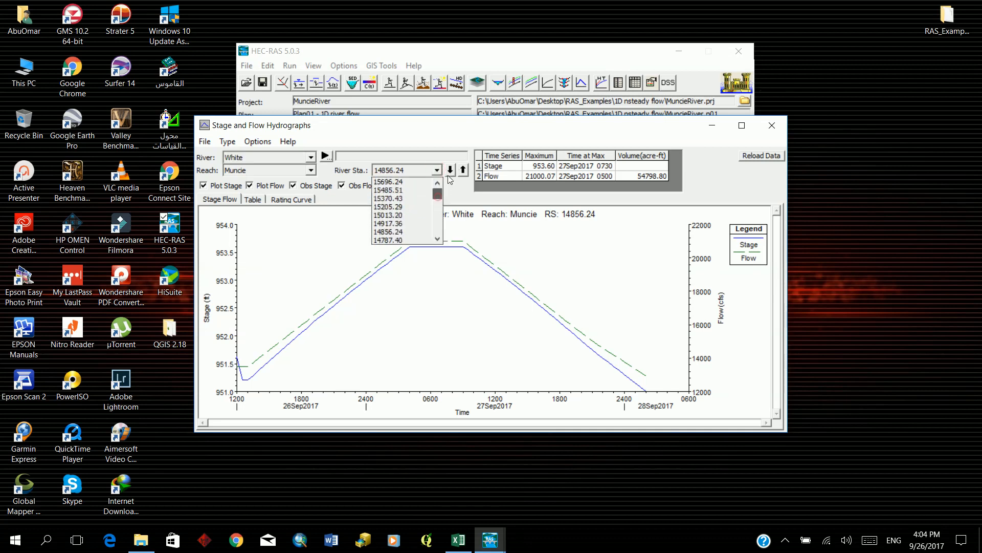
left_click(405, 183)
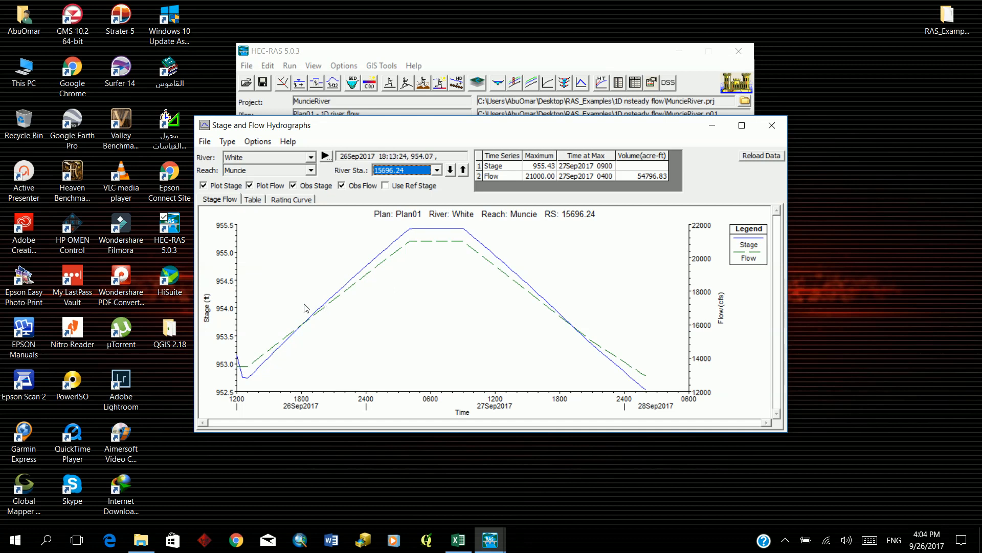
Hide the stage curve so only flow is plotted, and maximize the hydrograph window.
left_click(203, 186)
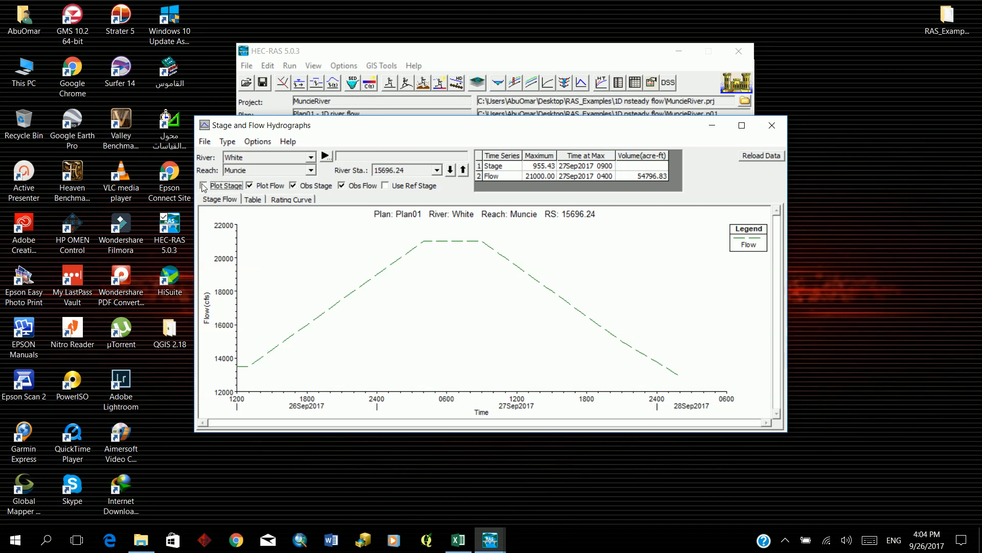
left_click(203, 185)
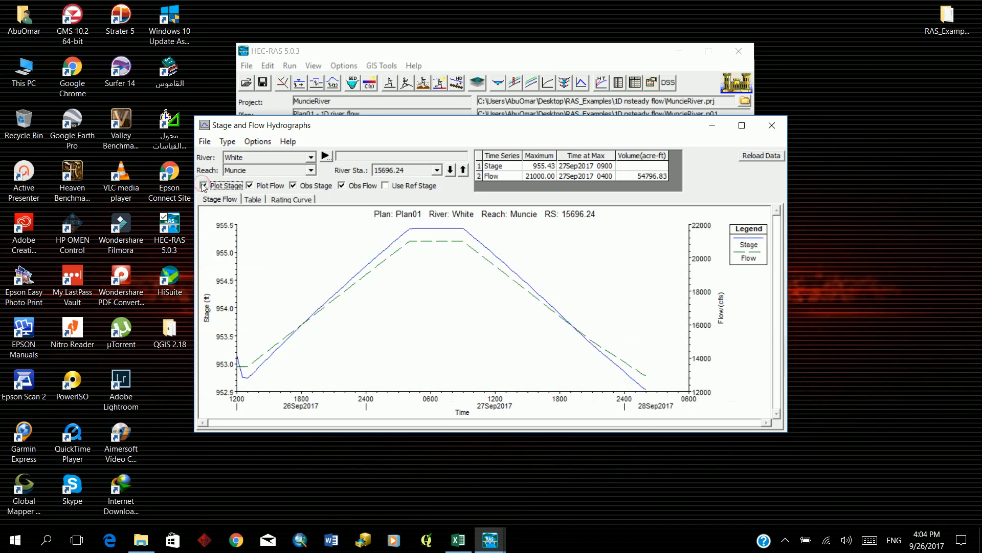
left_click(203, 185)
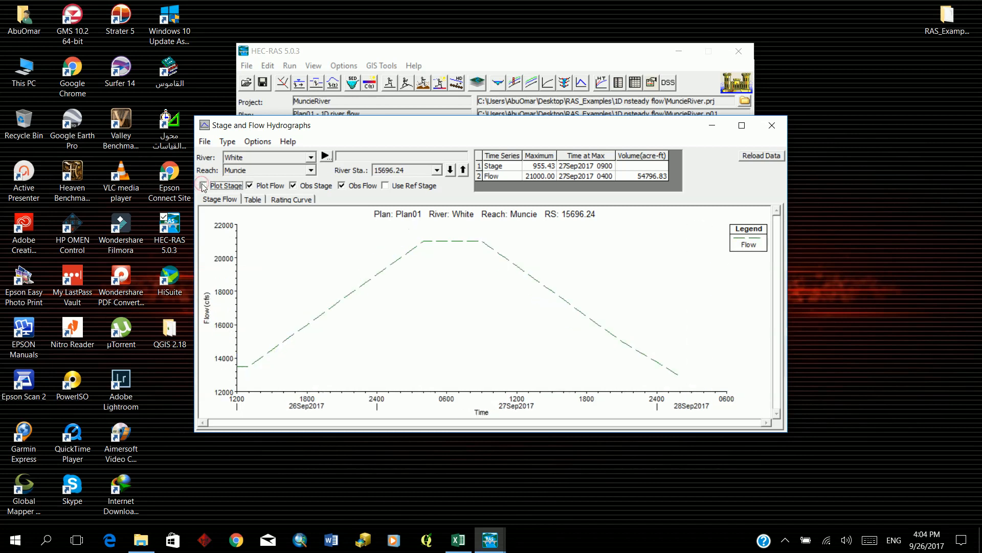
left_click(742, 125)
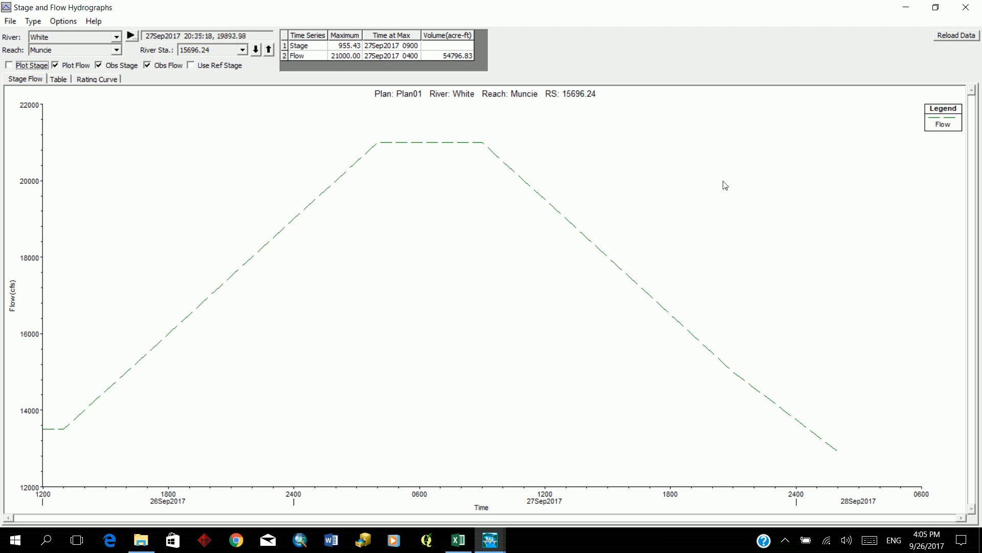
Display the flow hydrograph of the most downstream river station, 237.6455.
left_click(243, 49)
left_click_drag(243, 75, 249, 116)
left_click(205, 121)
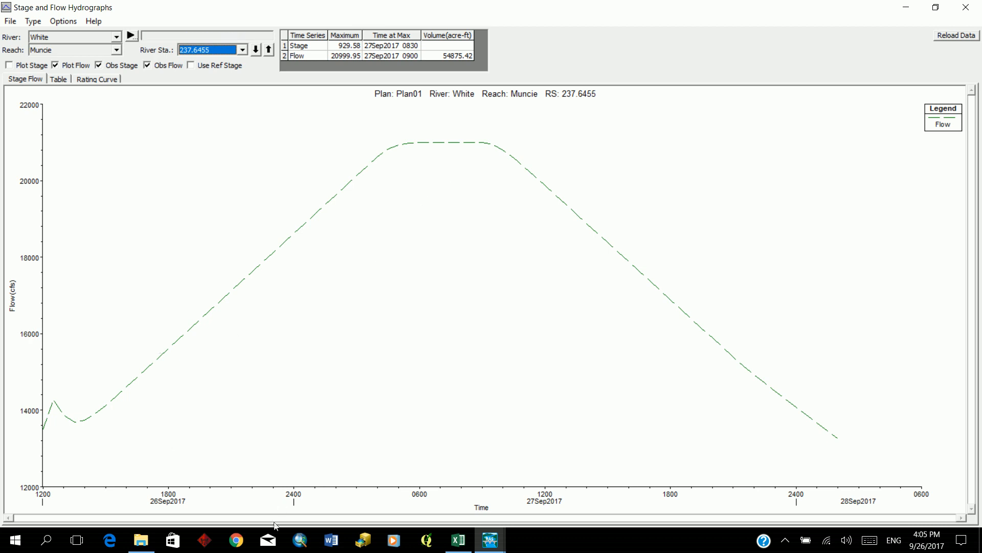
Switch to Chrome, load google.com.sa, open Google Translate from its apps, and return to the HEC-RAS hydrograph window.
left_click(249, 547)
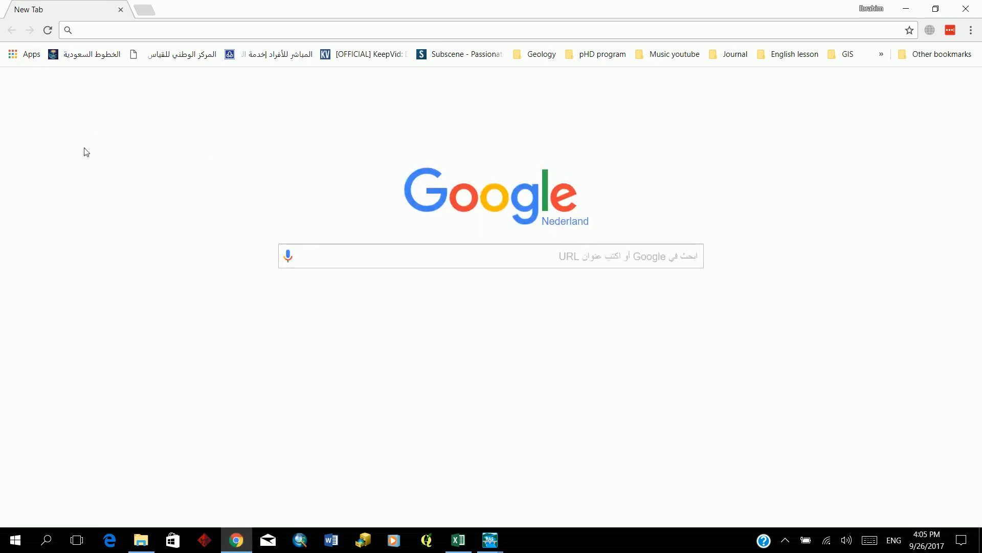
left_click(26, 55)
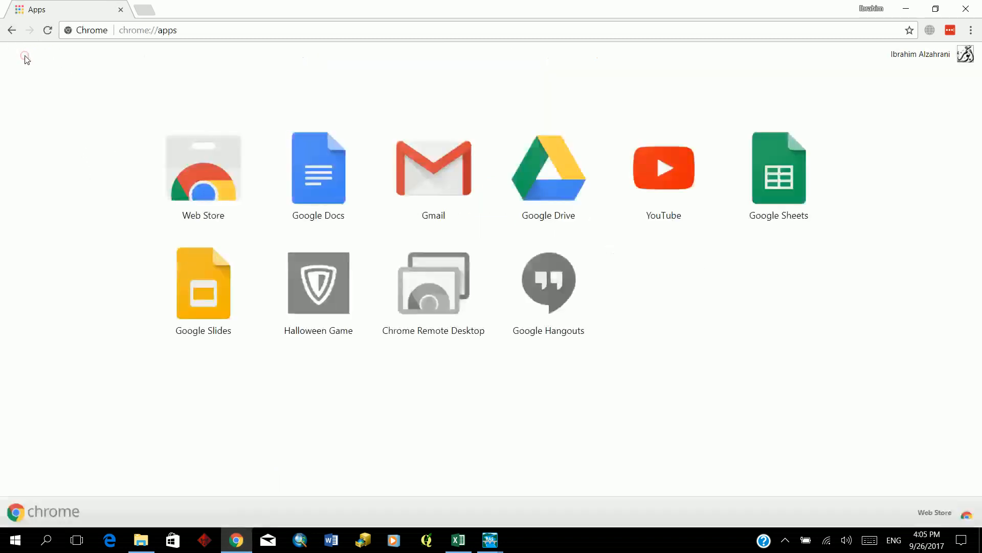
left_click(11, 31)
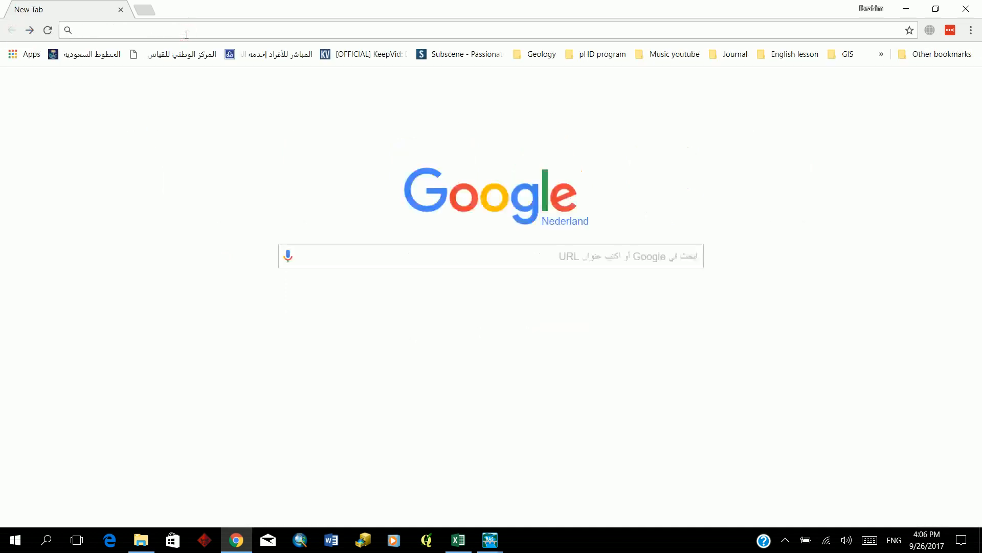
type("google.com.sa")
key("Return")
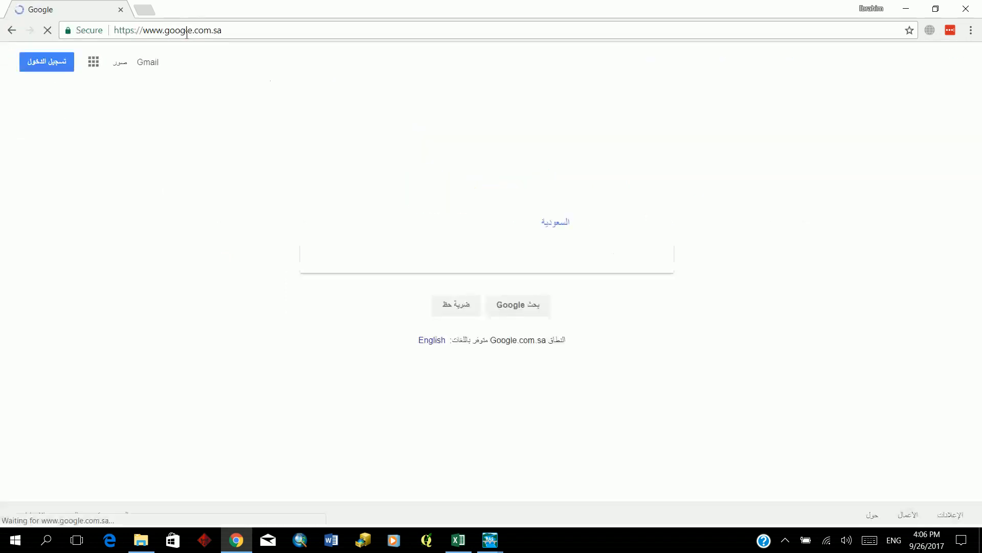
left_click(93, 62)
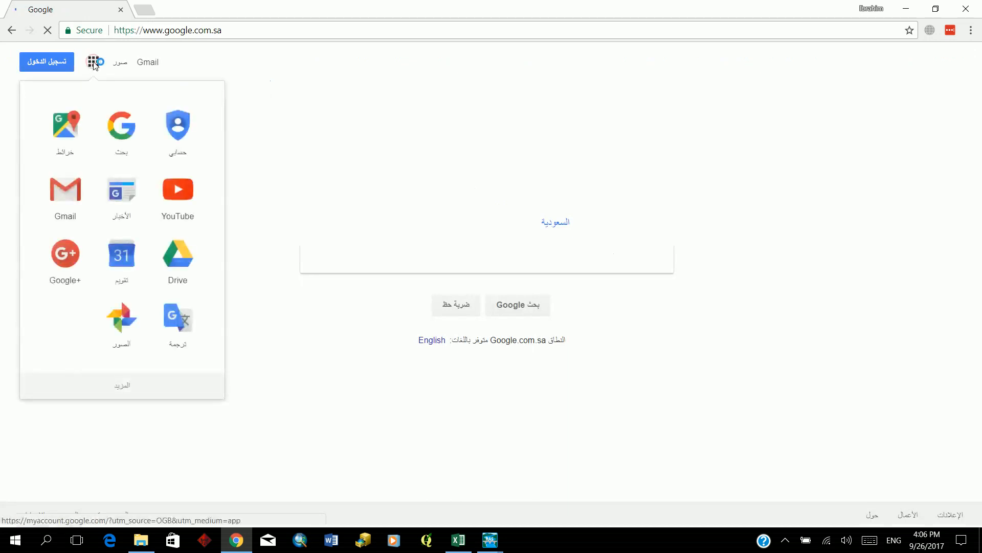
left_click(178, 322)
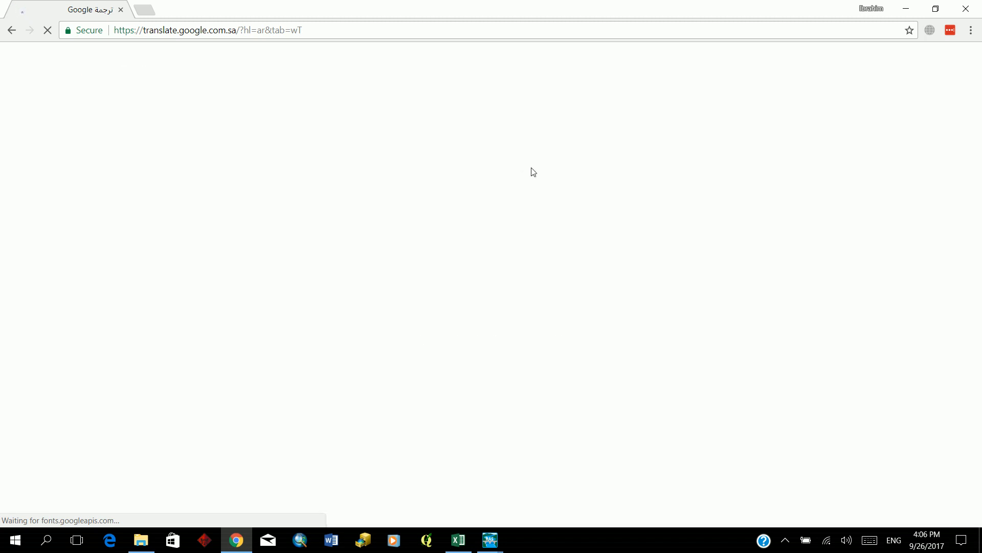
left_click(905, 10)
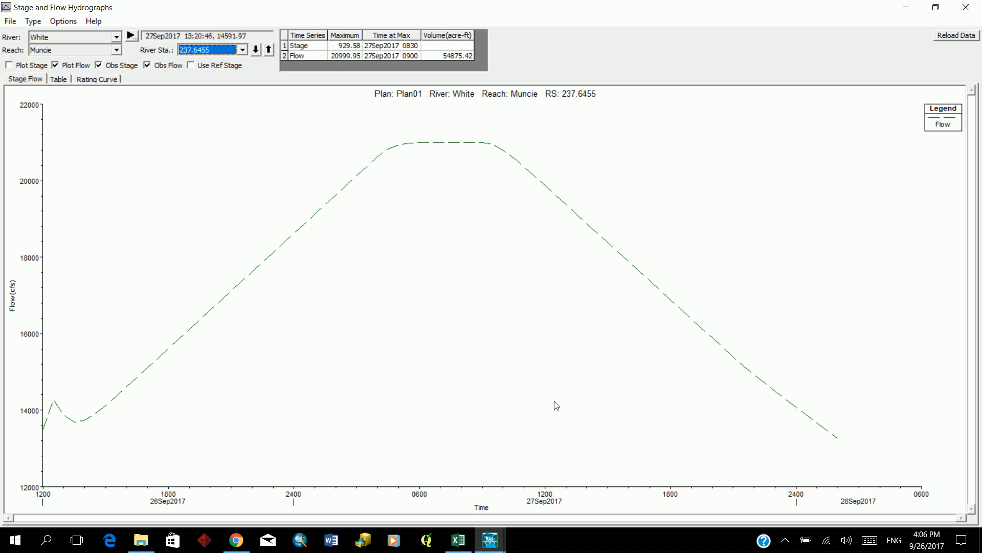
left_click(234, 543)
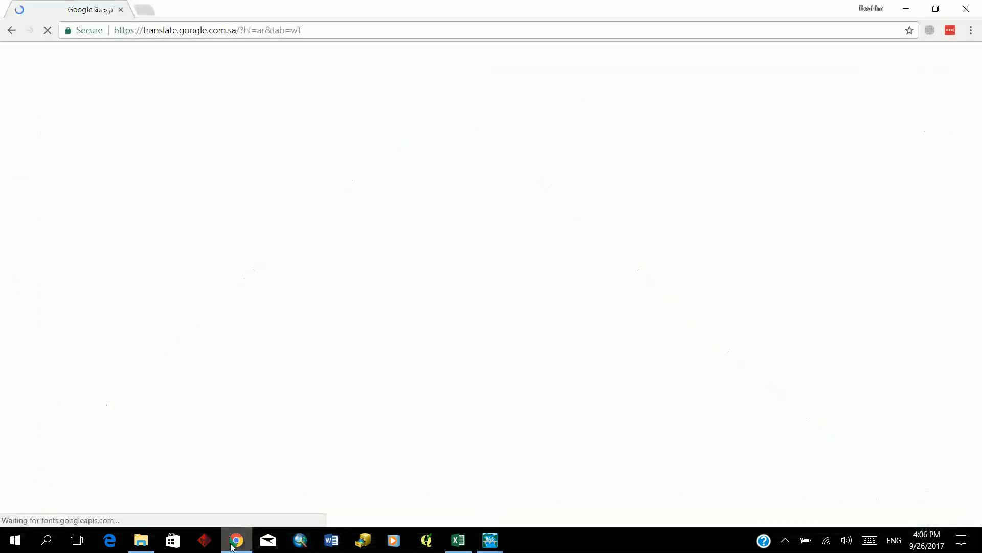
left_click(233, 546)
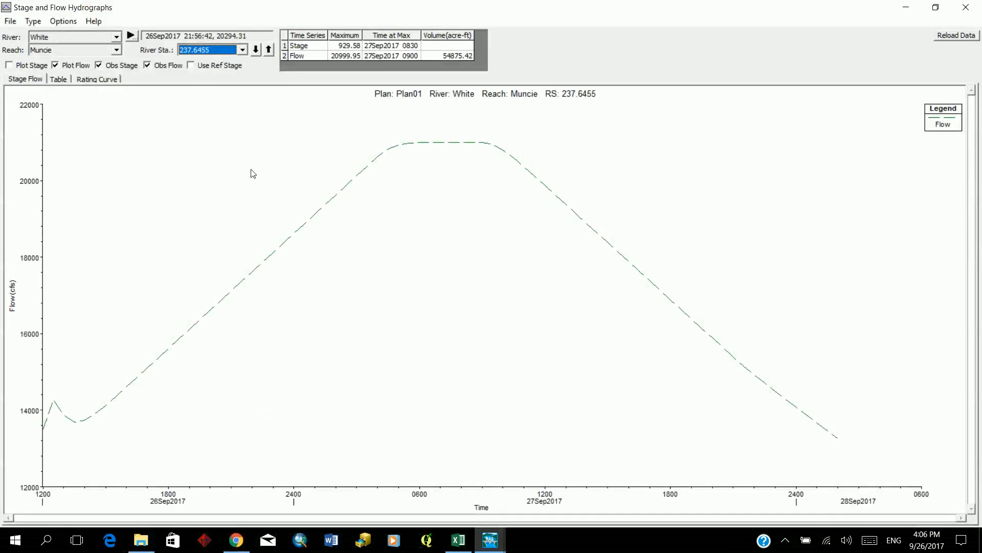
Display the flow hydrograph of the most upstream river station, 15696.24, and close the hydrograph window.
left_click(241, 49)
left_click_drag(243, 107, 243, 69)
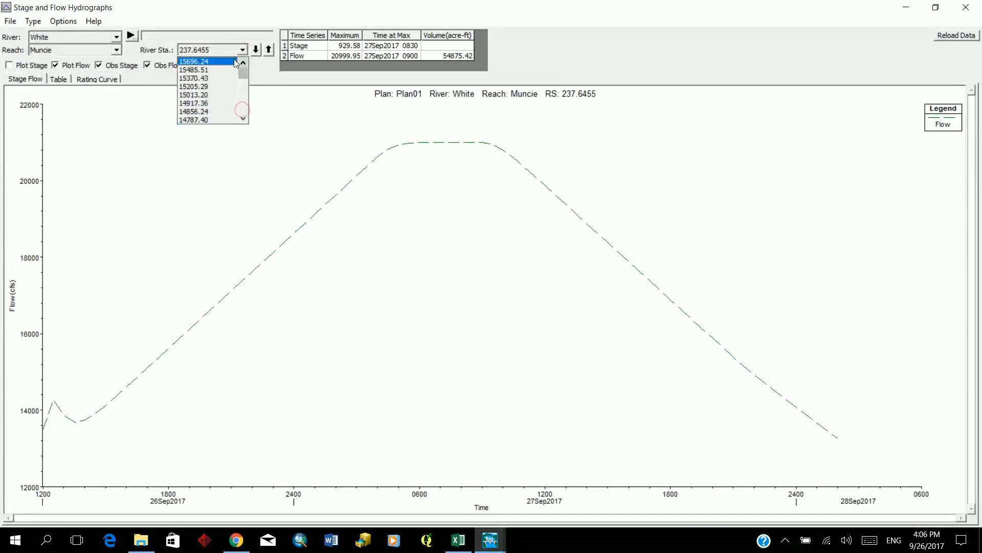
left_click(225, 61)
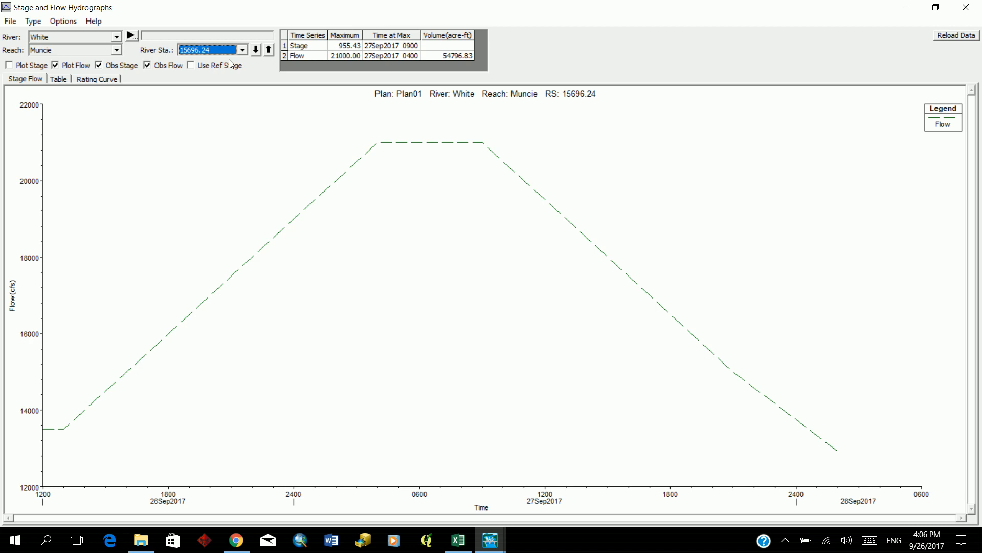
left_click(976, 7)
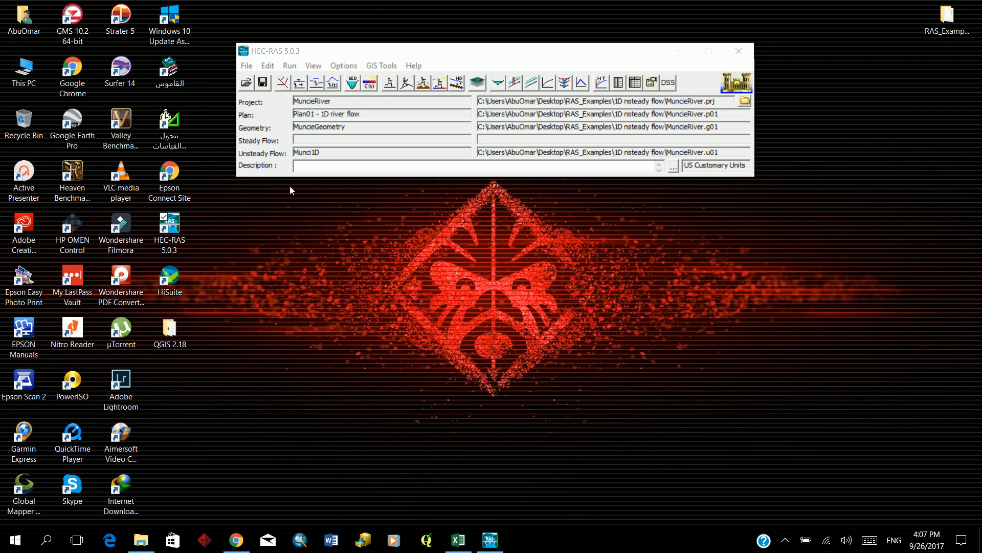
In the unsteady flow data, set the Normal Depth friction slope at river station 237.6455 to 0.00064.
left_click(334, 85)
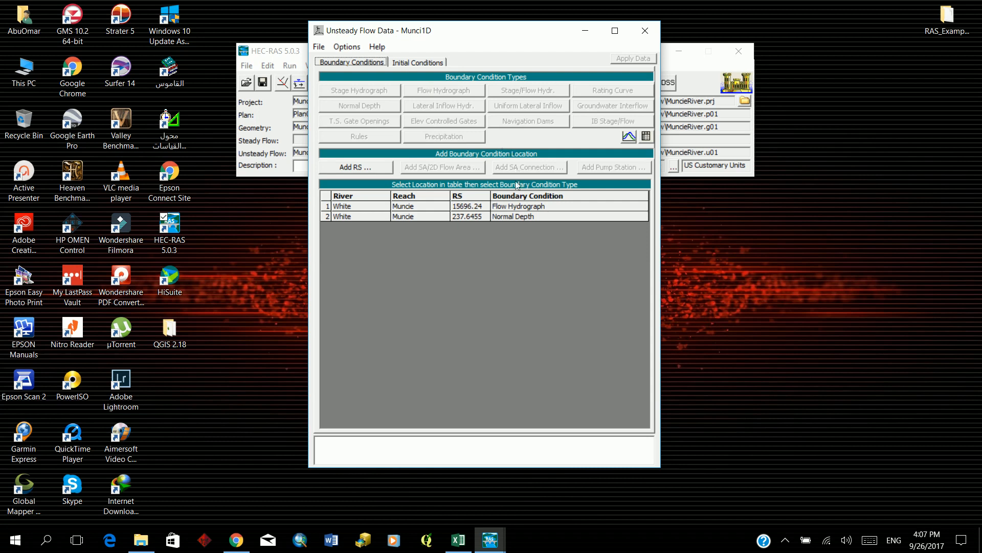
left_click(550, 217)
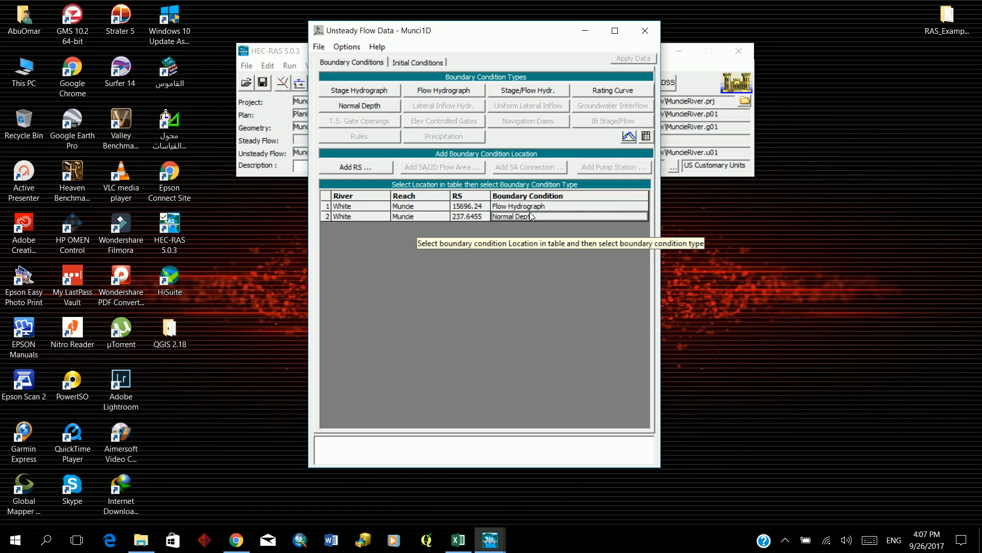
left_click(365, 107)
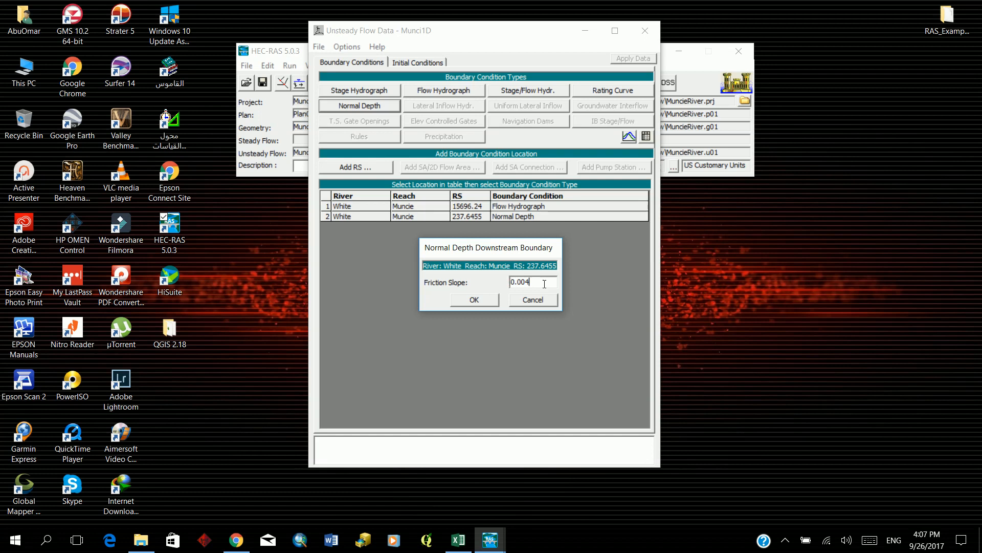
left_click_drag(539, 283, 527, 283)
type("064")
left_click(473, 304)
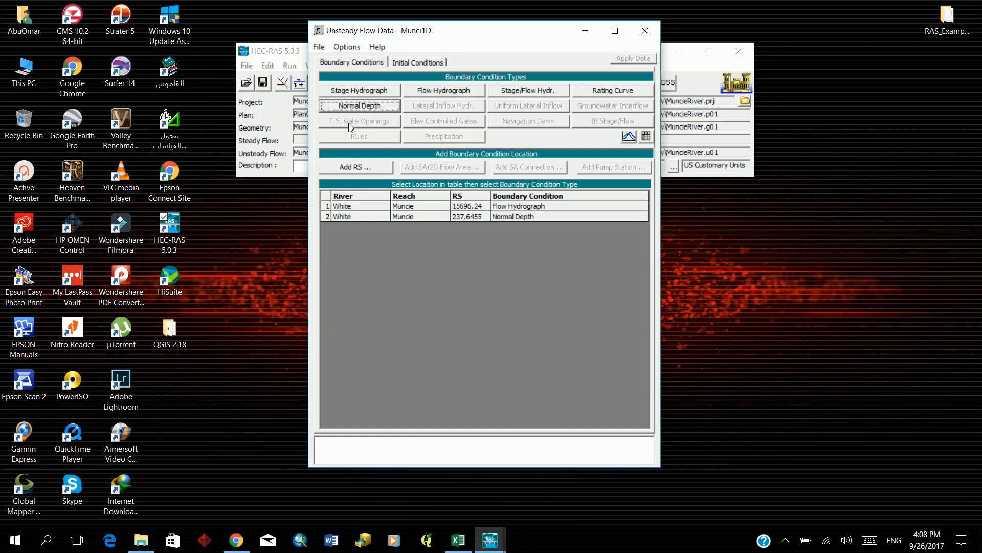
Save the unsteady flow data and close its editor.
left_click(319, 47)
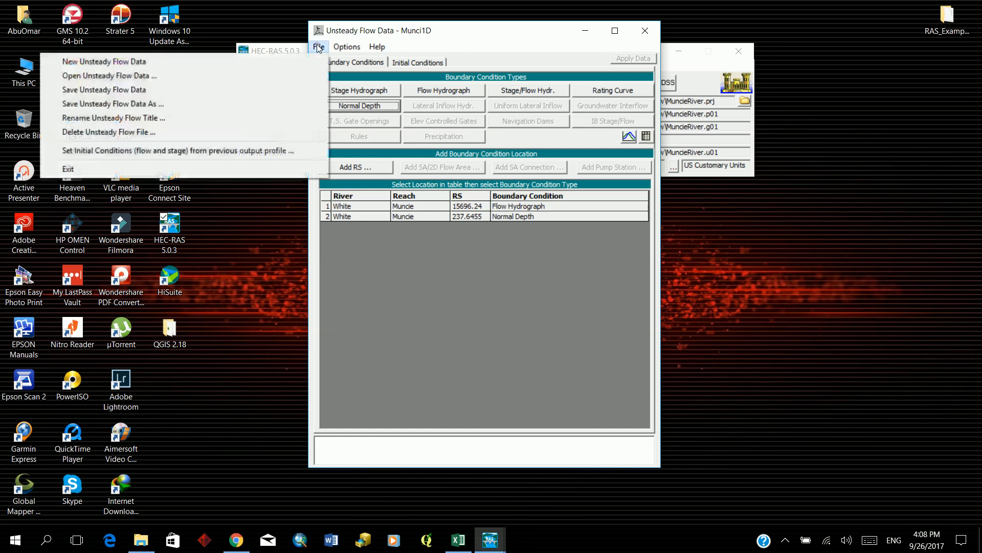
left_click(281, 90)
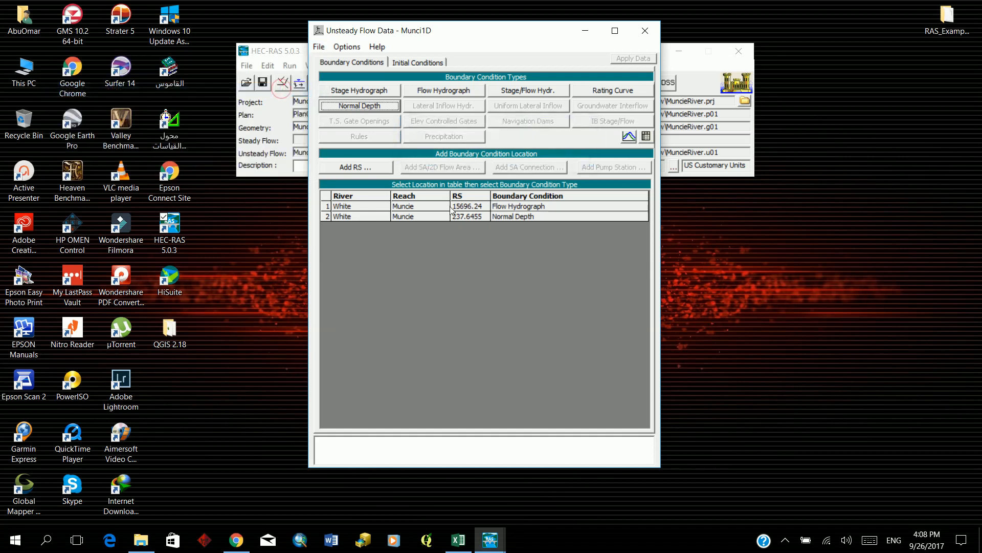
left_click(645, 31)
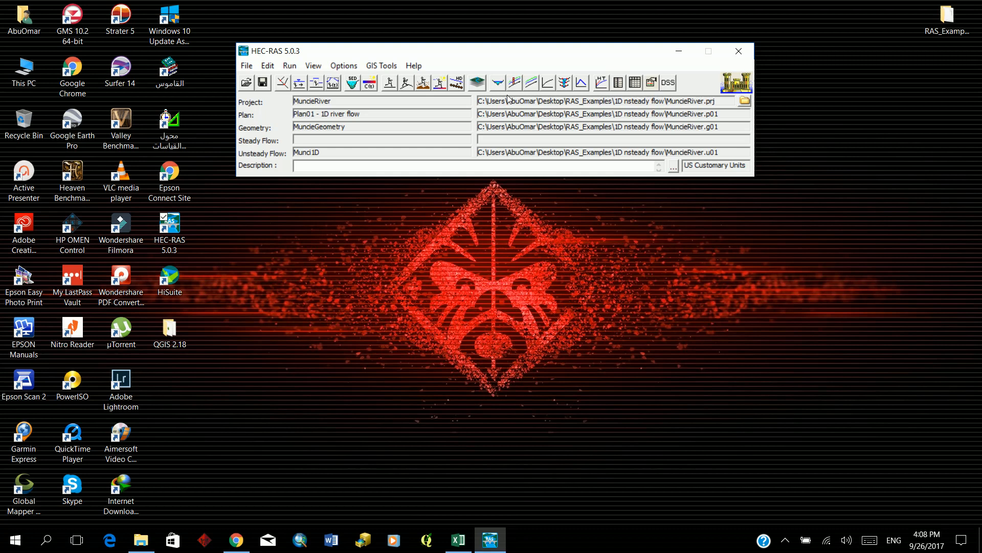
Save the unsteady flow analysis plan as "Plan02 - 1D river flow" with the short identifier Plan02.
left_click(407, 83)
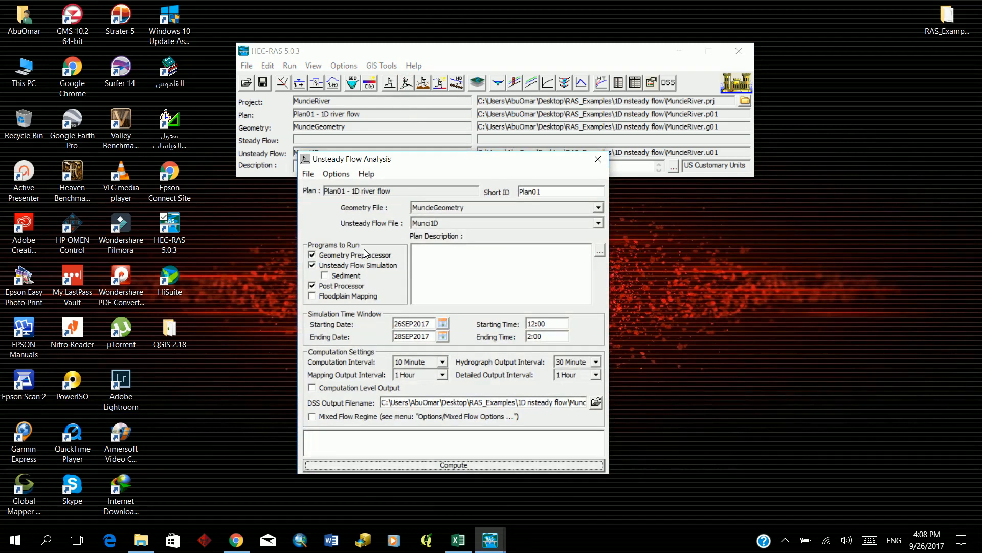
left_click(307, 173)
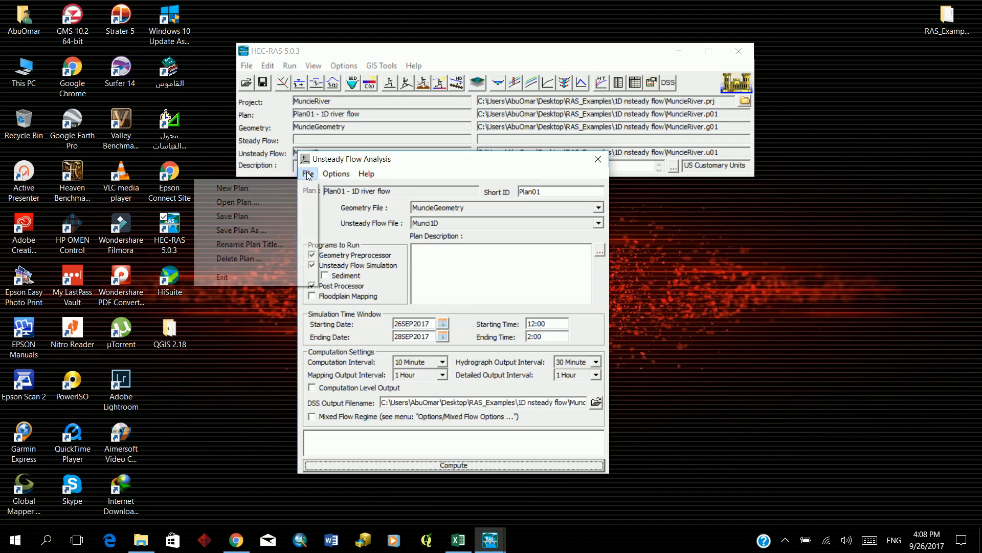
left_click(282, 228)
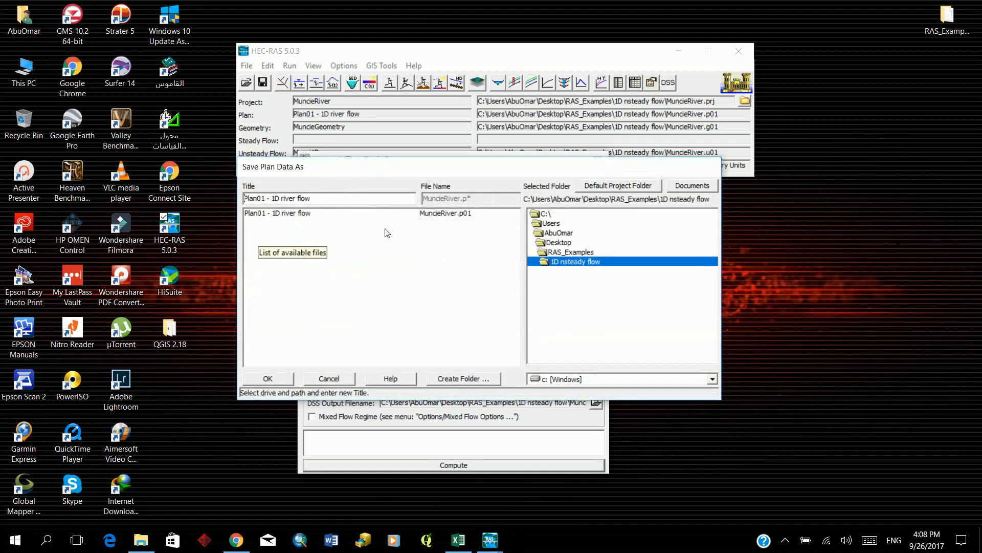
left_click(265, 198)
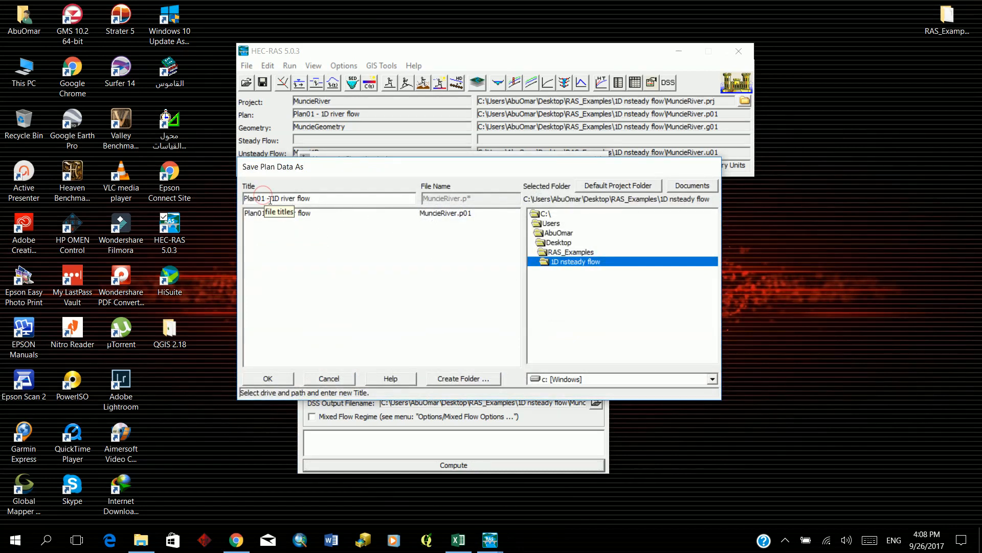
key("BackSpace")
type("2")
left_click(267, 380)
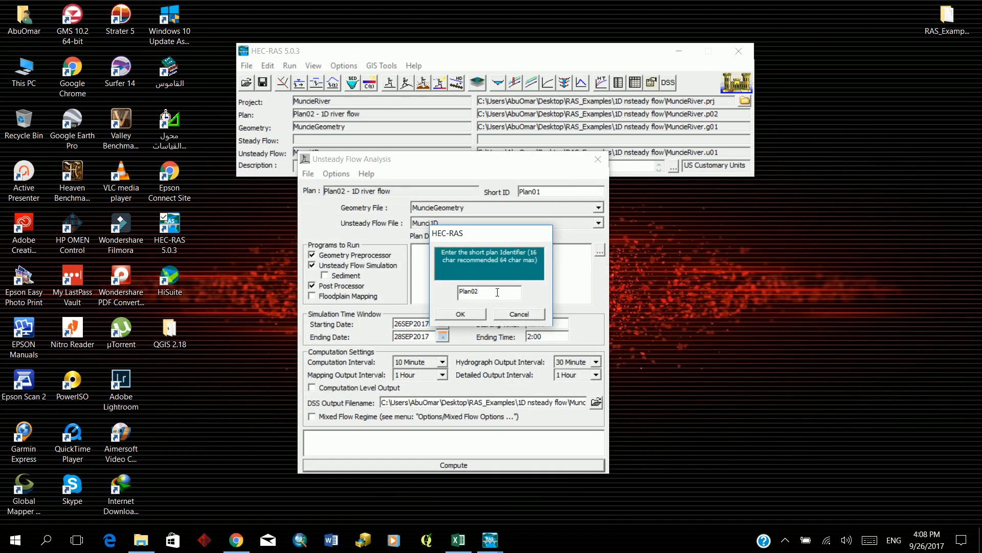
left_click(460, 314)
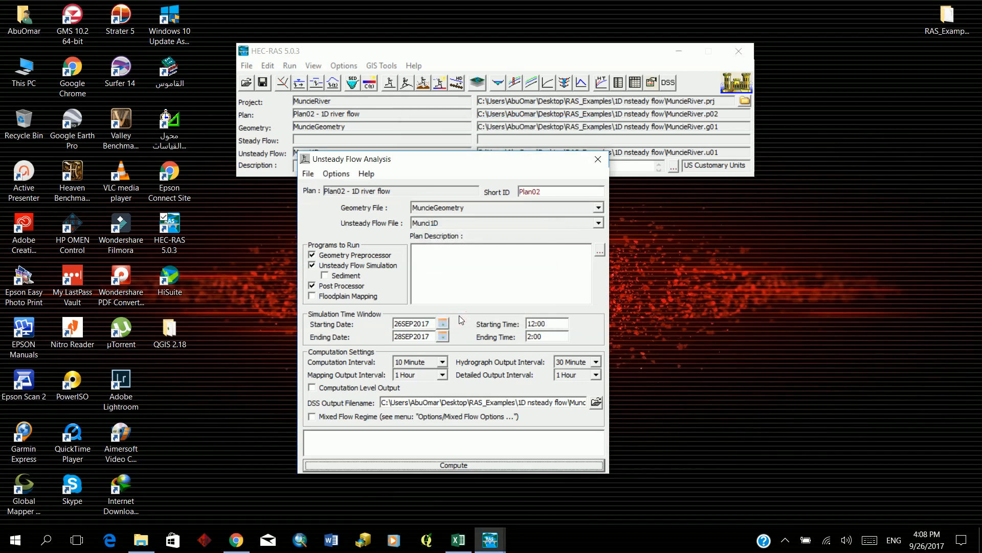
left_click(308, 173)
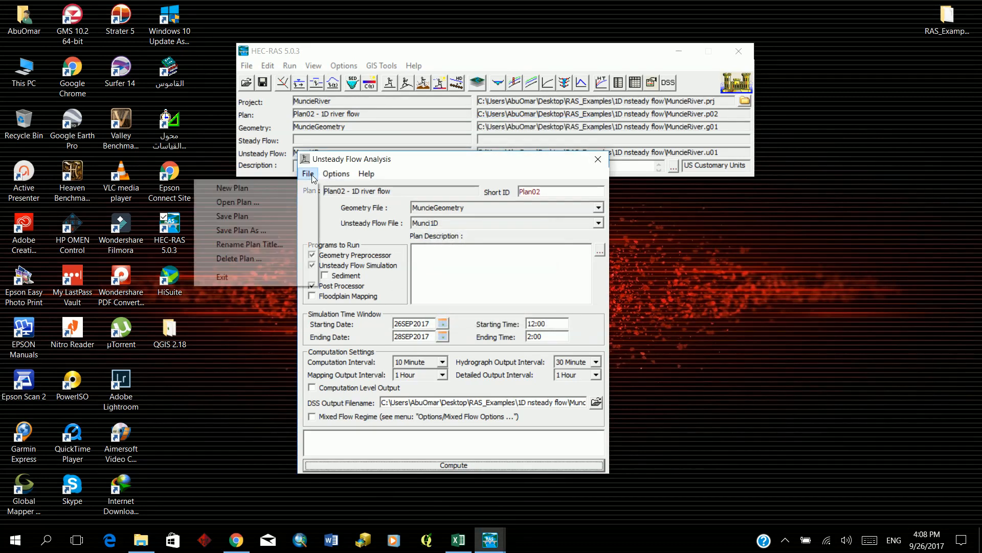
left_click(280, 226)
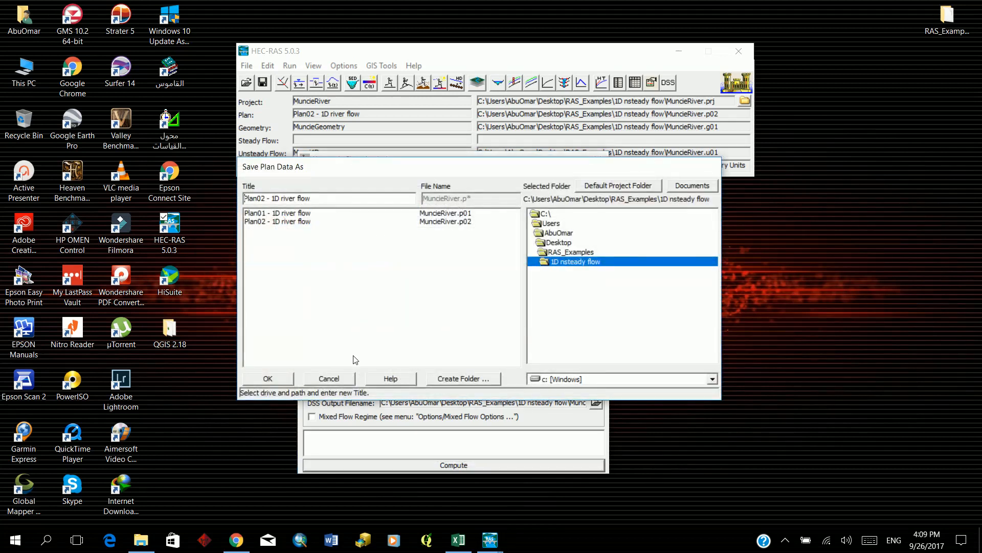
left_click(329, 378)
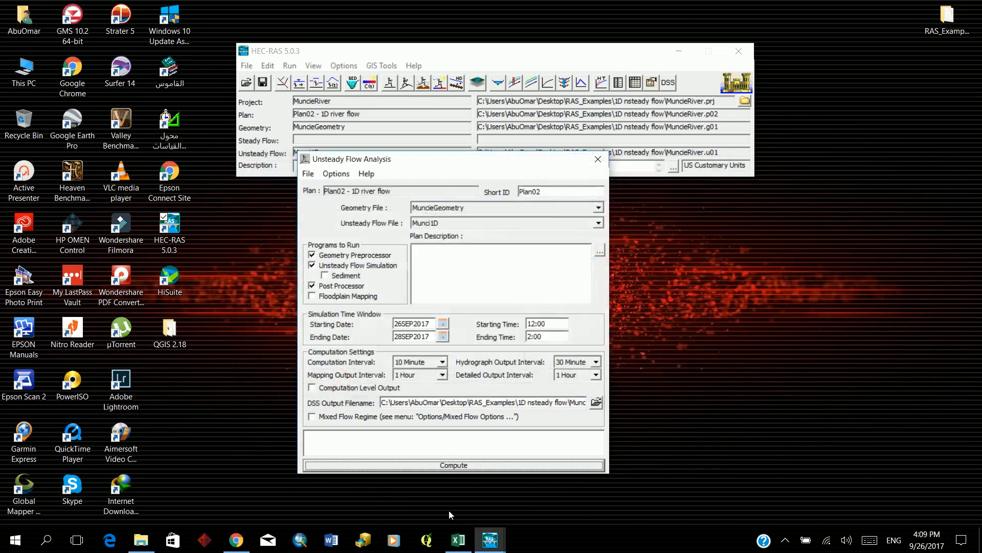
Compute the unsteady flow simulation for Plan02 and close the computation and analysis windows.
left_click(455, 465)
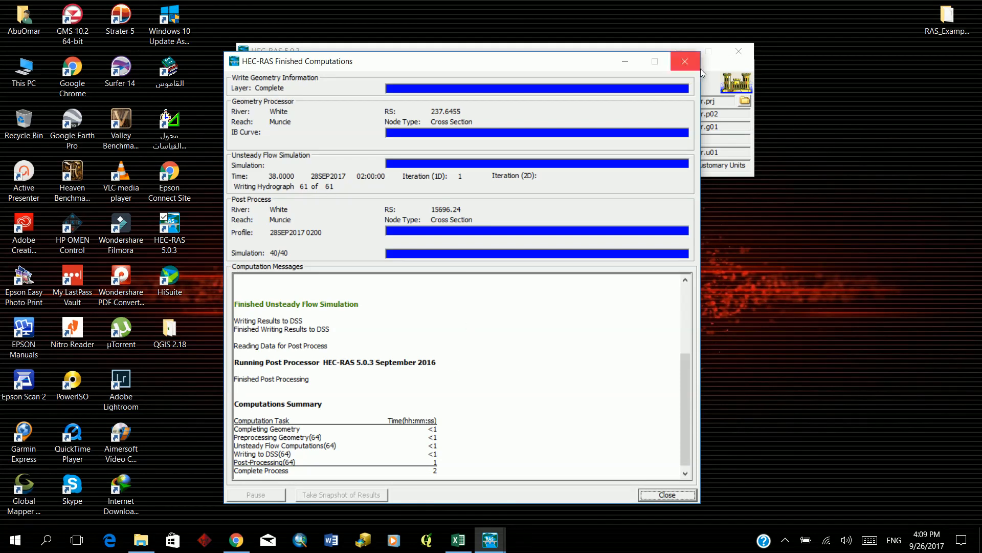
left_click(690, 57)
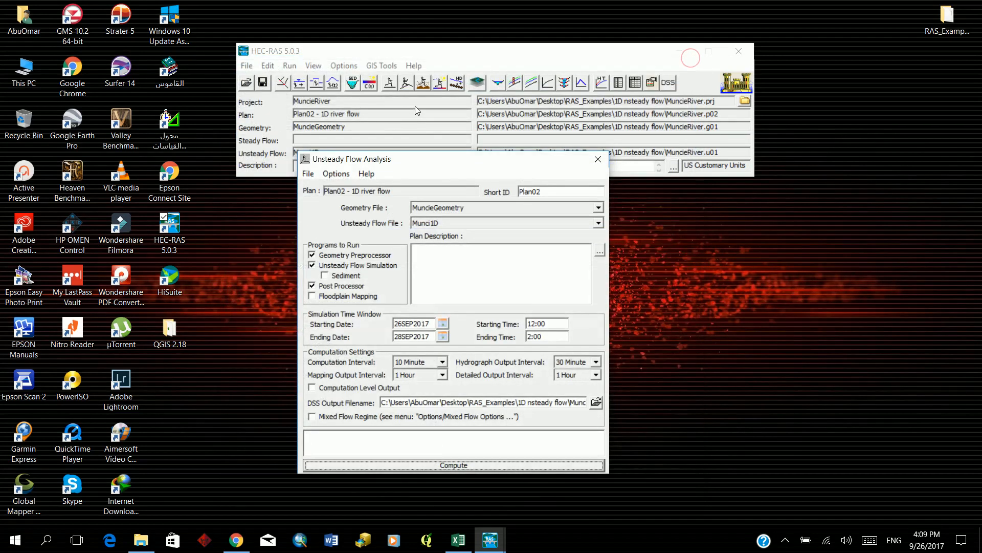
left_click(597, 159)
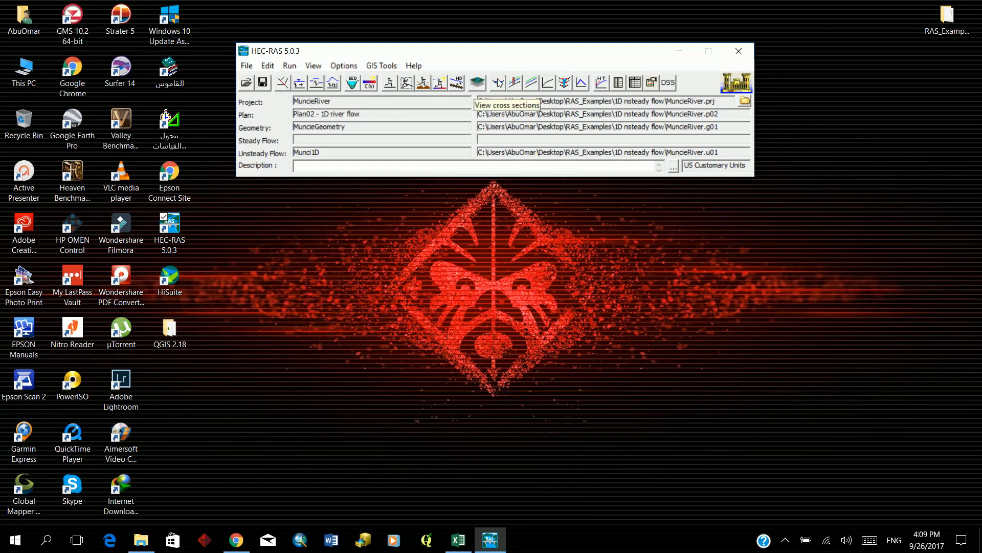
Display the water surface profile plot and the velocities profile plot for Plan02, closing each one after viewing.
left_click(514, 82)
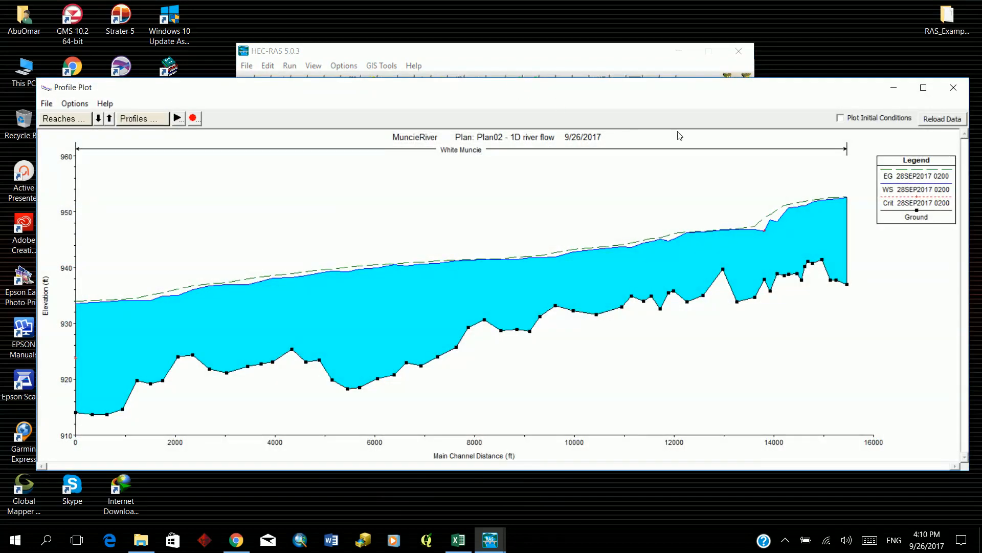
left_click(952, 88)
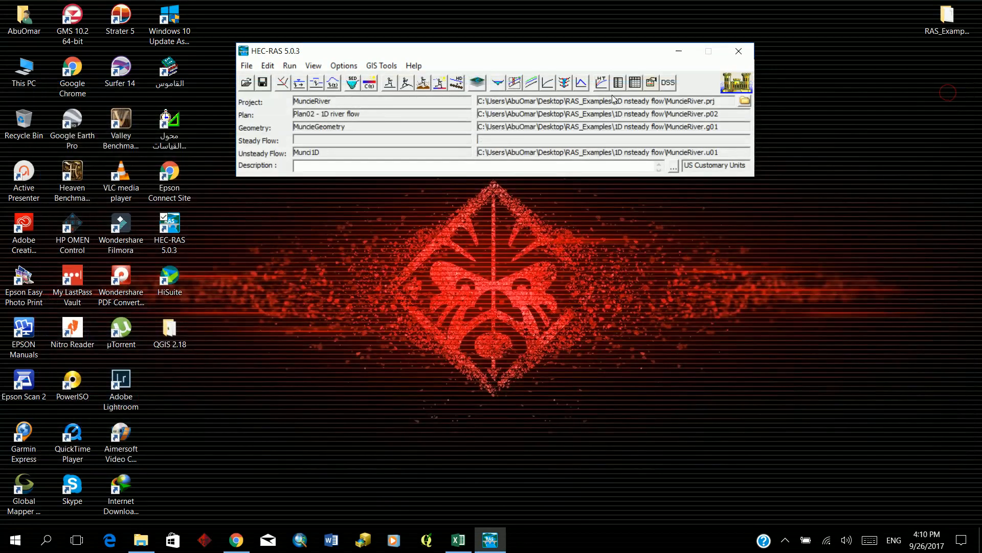
left_click(534, 83)
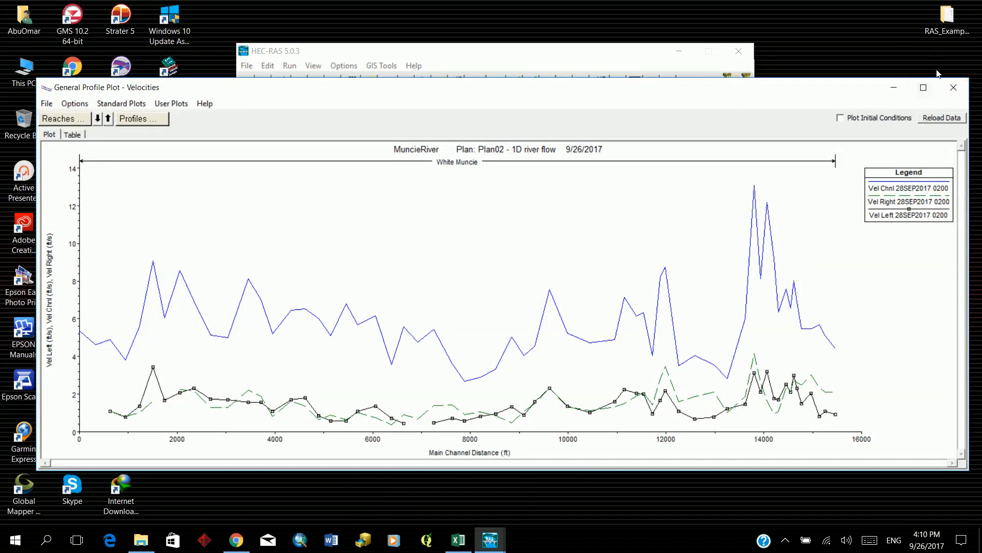
left_click(955, 91)
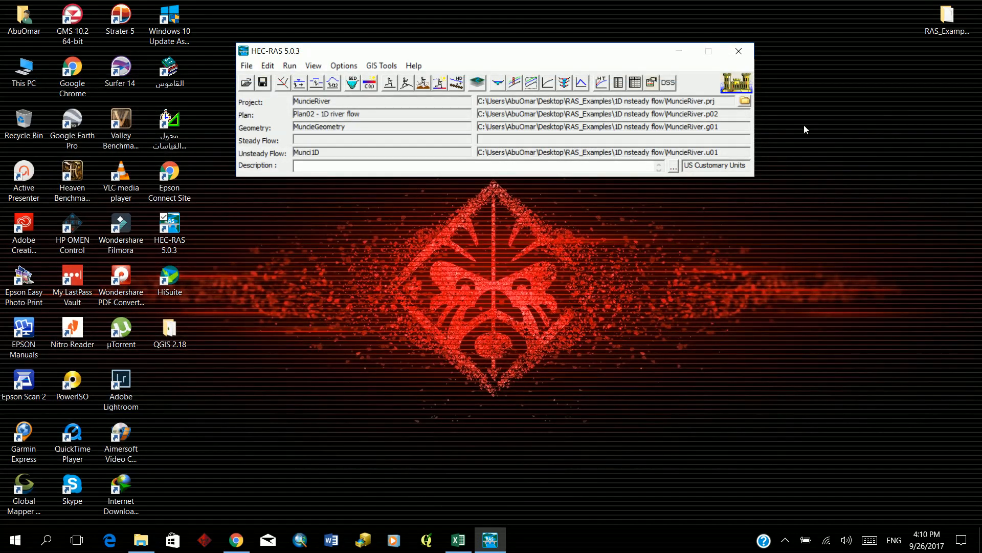
Display the X-Y-Z perspective plot and the stage and flow hydrographs for Plan02, closing each one after viewing.
left_click(564, 82)
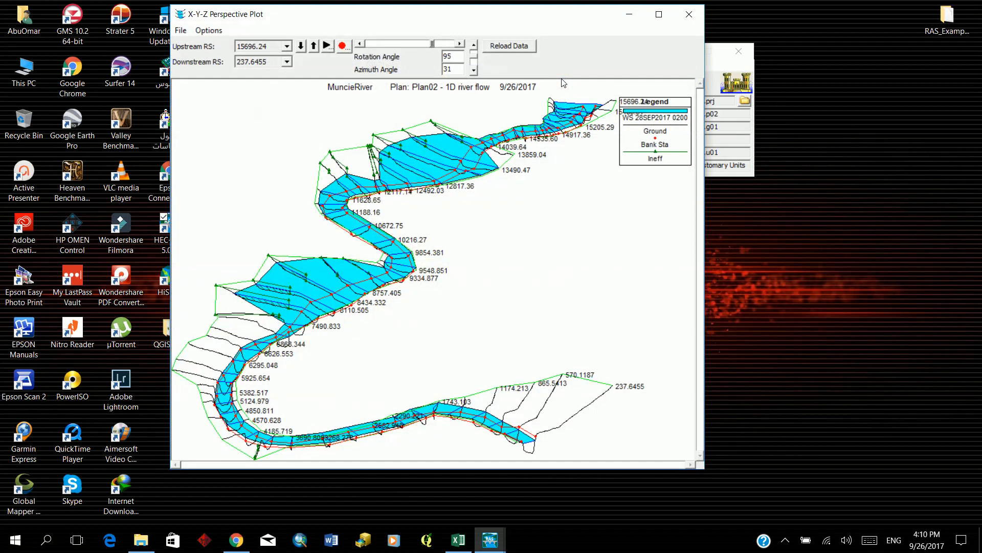
left_click(684, 19)
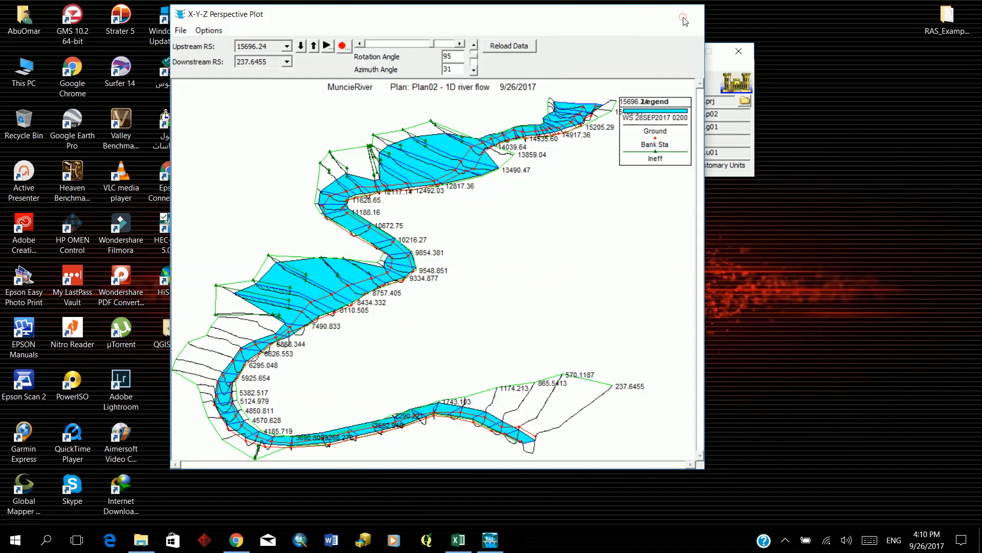
left_click(578, 86)
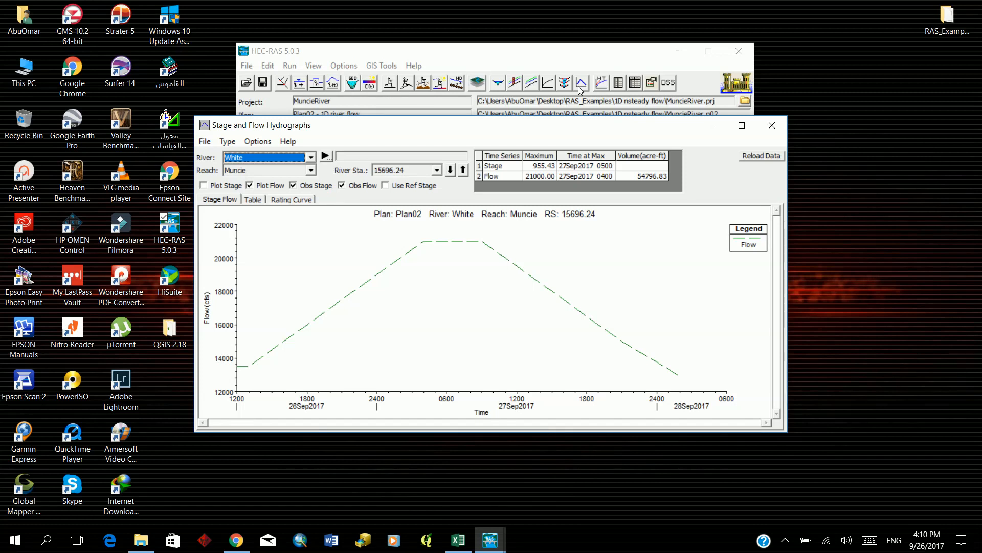
left_click(772, 124)
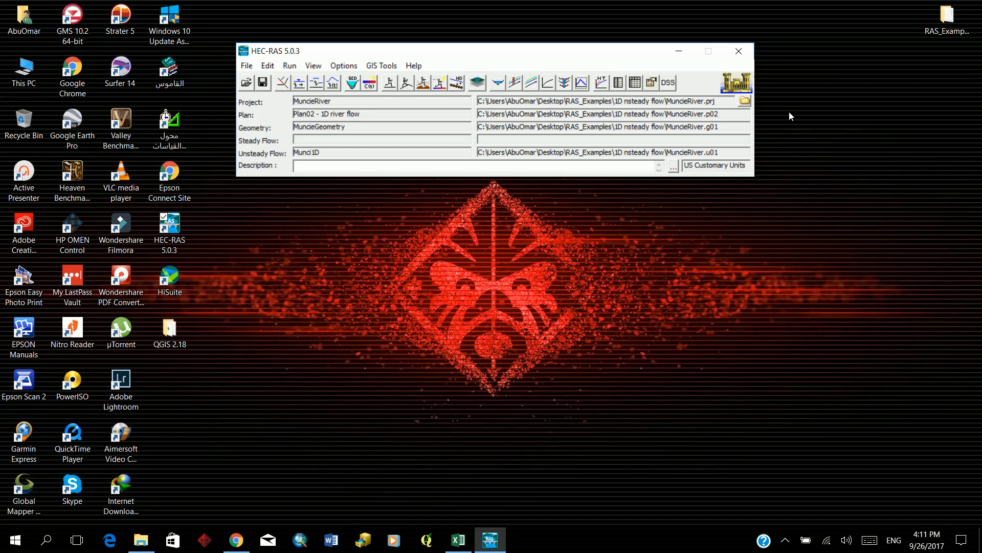
Display the flow hydrograph at the most downstream river station, 237.6455, of the White River's Muncie reach.
left_click(580, 83)
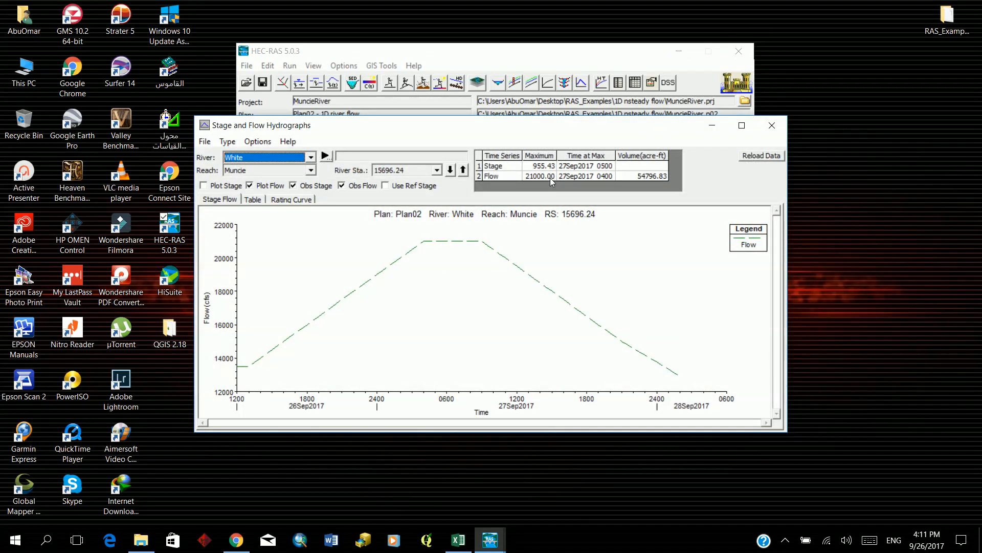
left_click(438, 171)
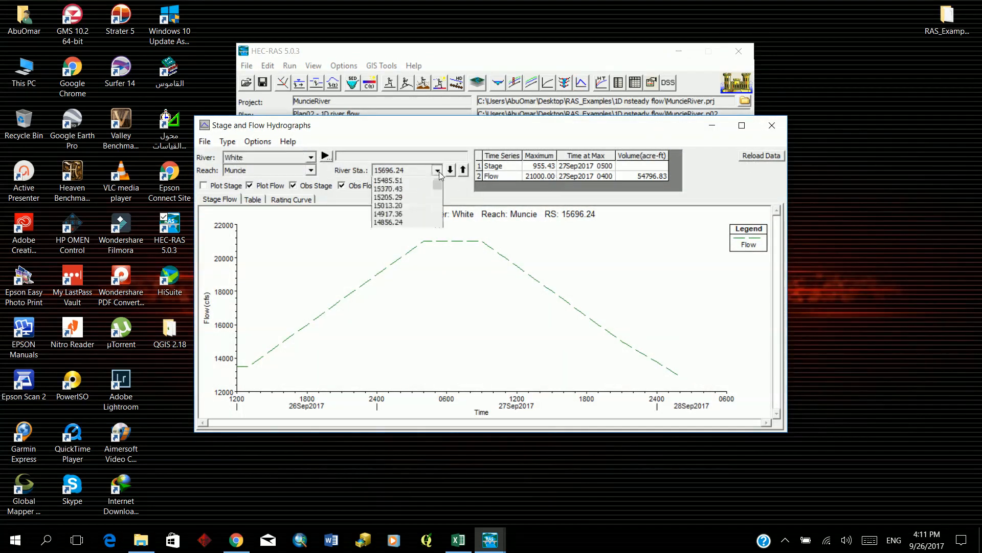
left_click_drag(437, 196, 437, 228)
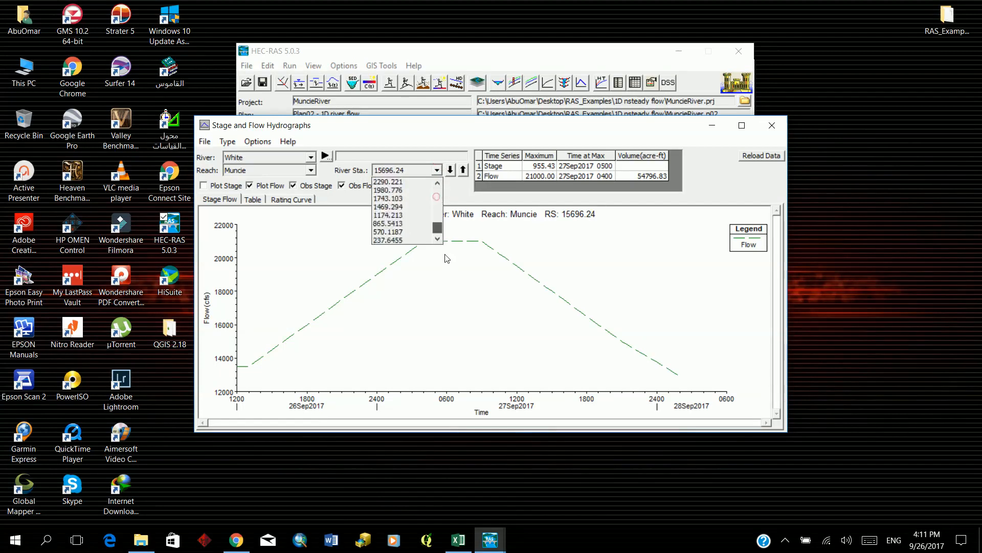
left_click(414, 241)
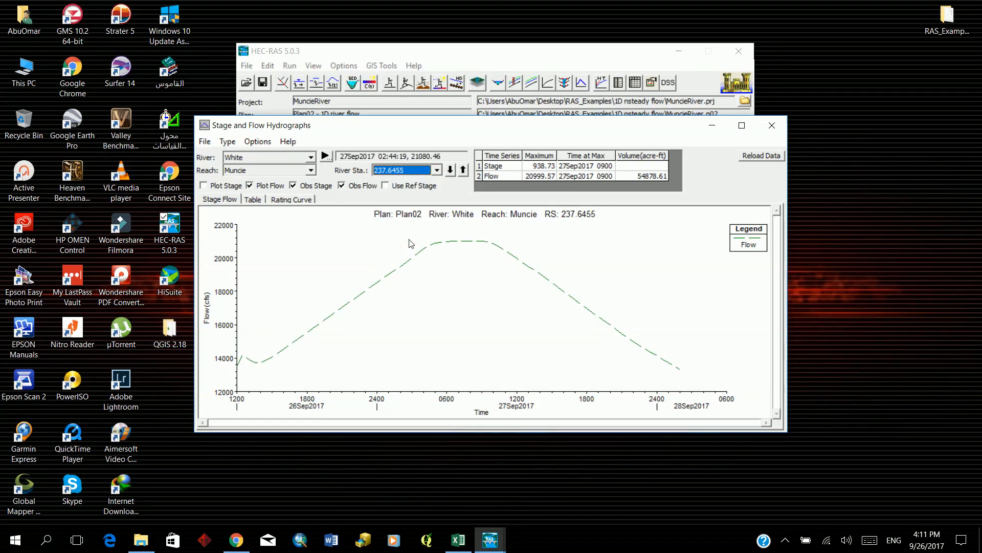
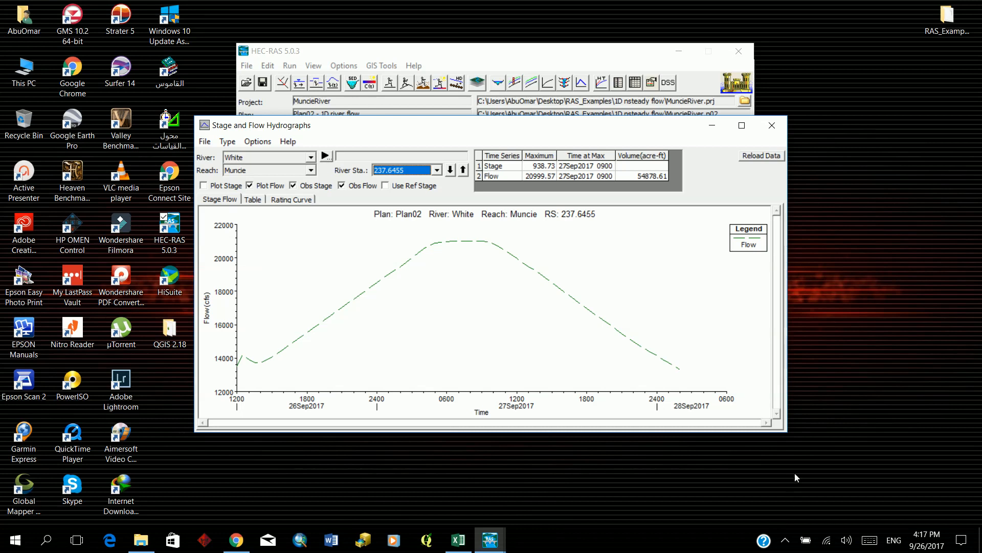
left_click_drag(510, 138, 470, 121)
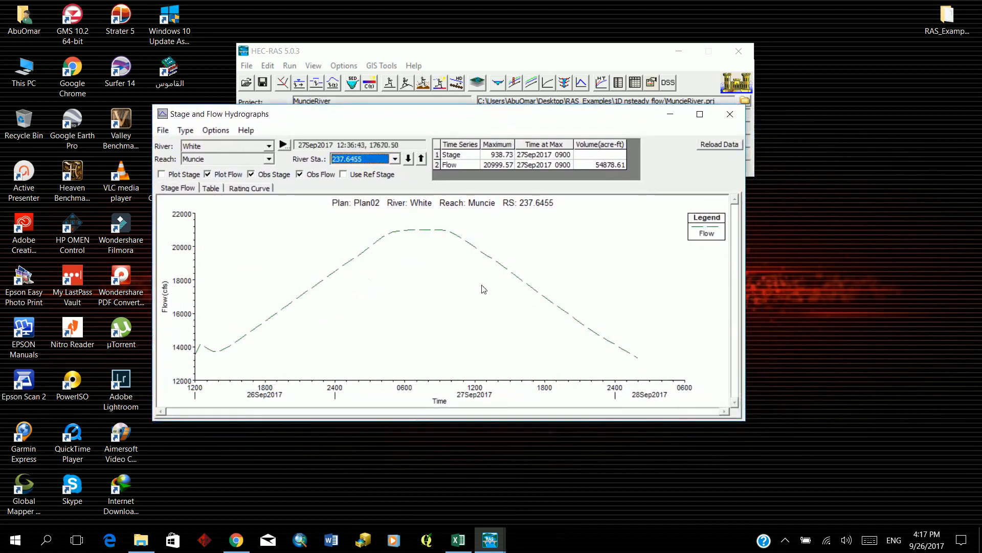
left_click(162, 131)
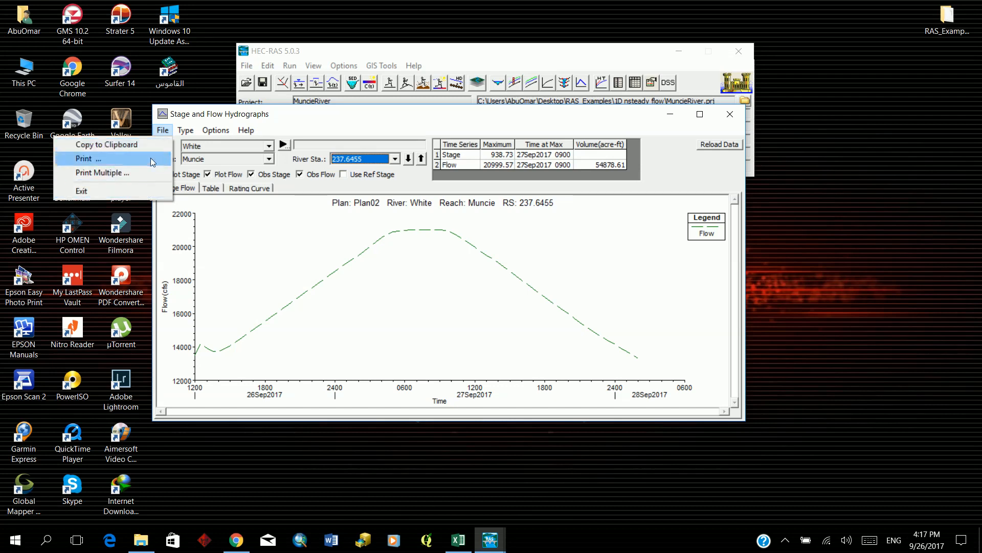
left_click(211, 132)
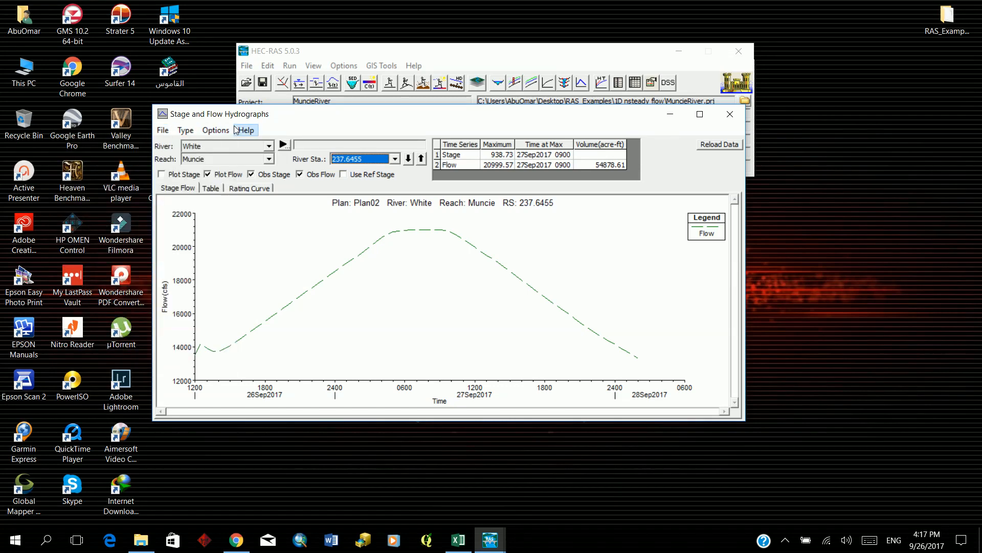
left_click(210, 132)
mouse_move(161, 133)
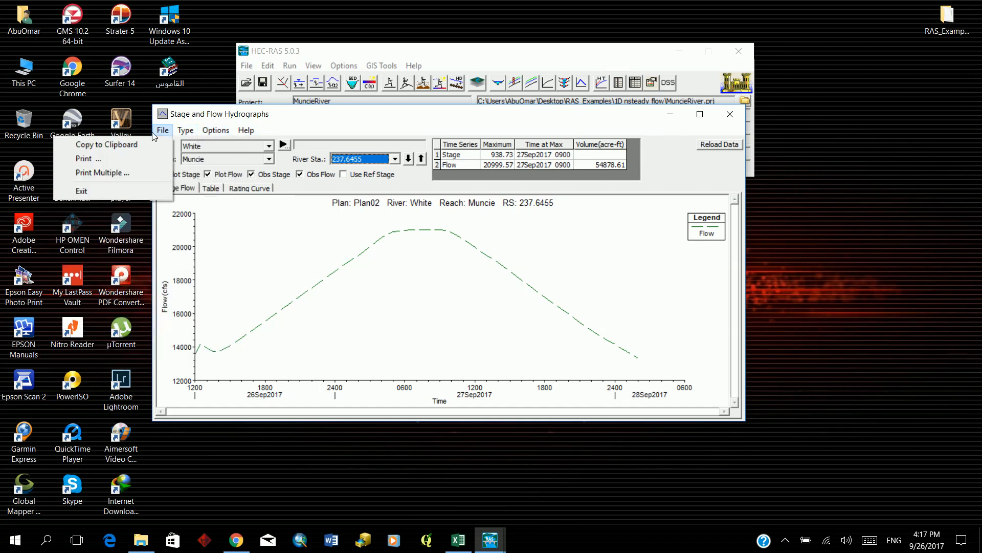
left_click(160, 132)
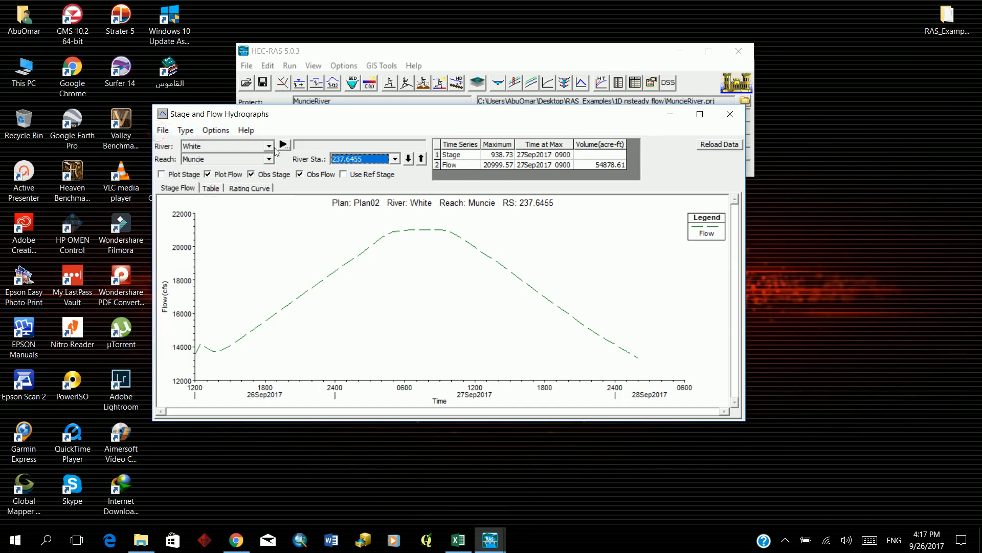
Close and reopen the stage and flow hydrographs, and add the stage curve to the plot at river station 237.6455.
left_click(729, 114)
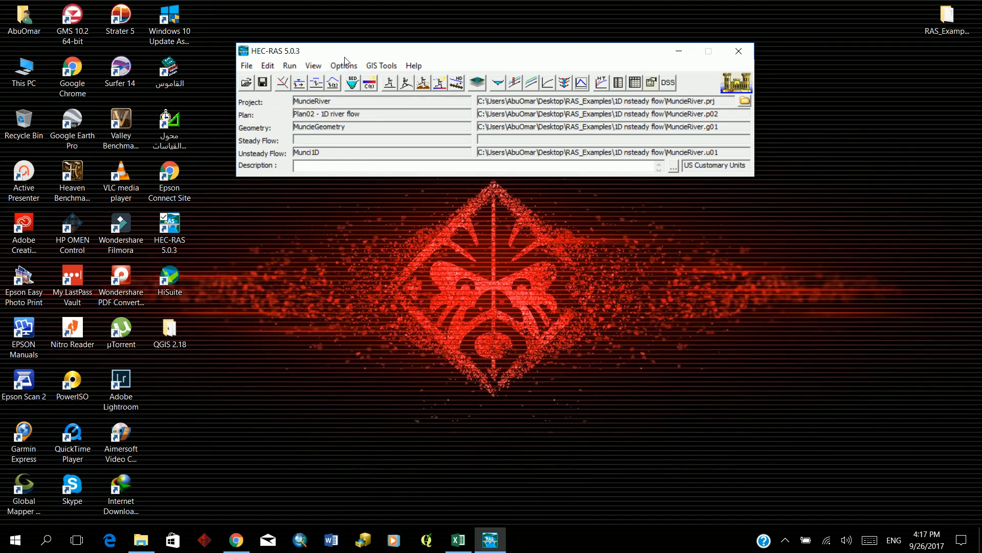
left_click(515, 83)
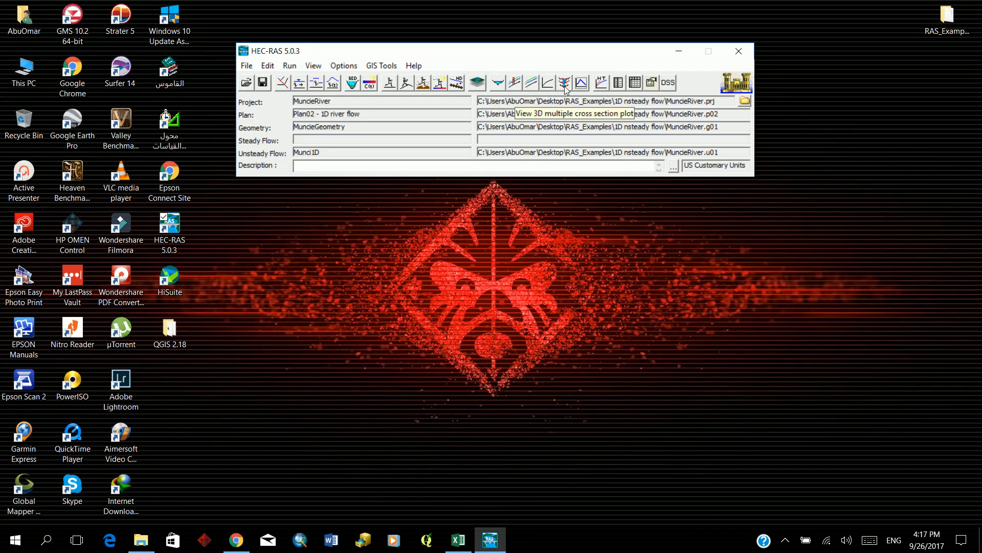
left_click(582, 85)
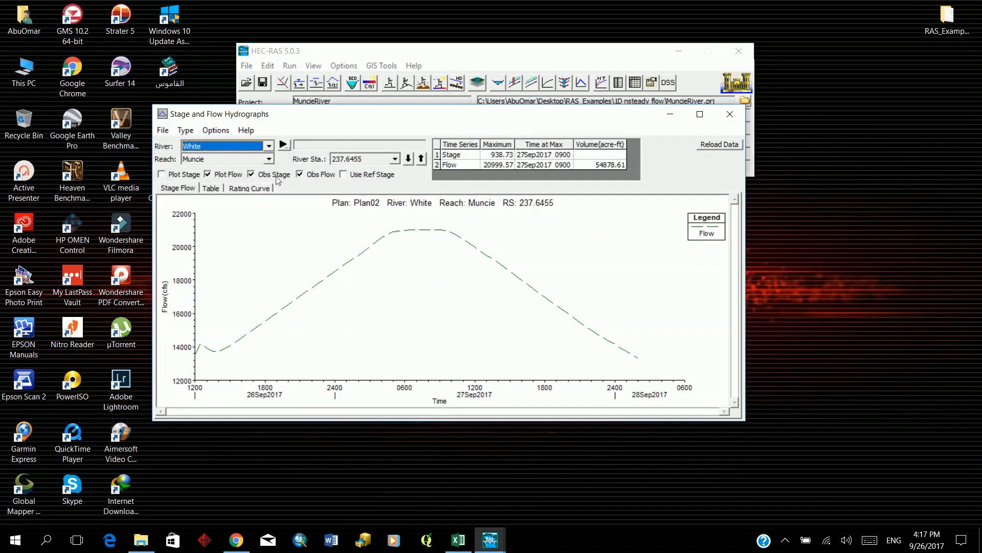
left_click(165, 176)
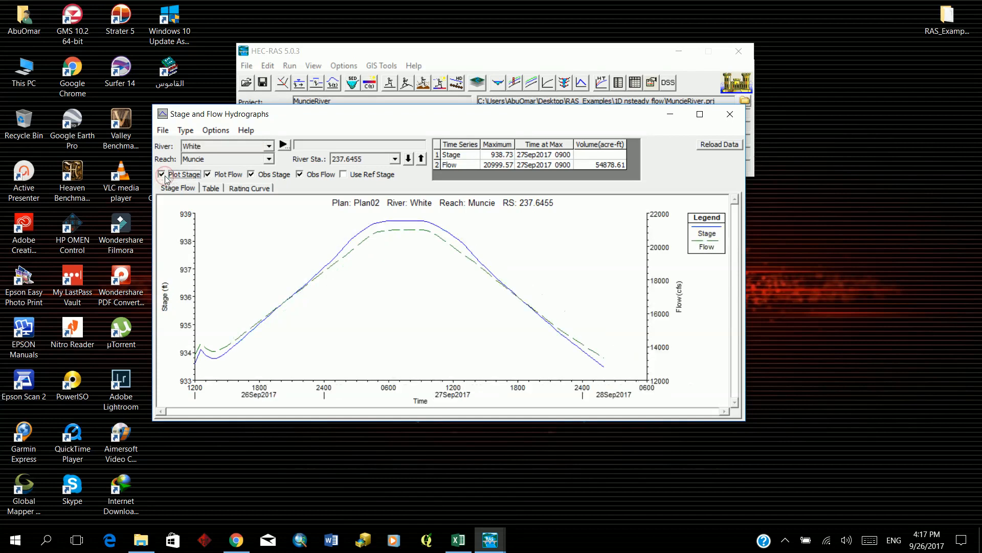
Display the stage and flow hydrographs at the upstream river station 15696.24, and close the plot after viewing.
left_click(394, 159)
scroll(395, 217, "up", 10)
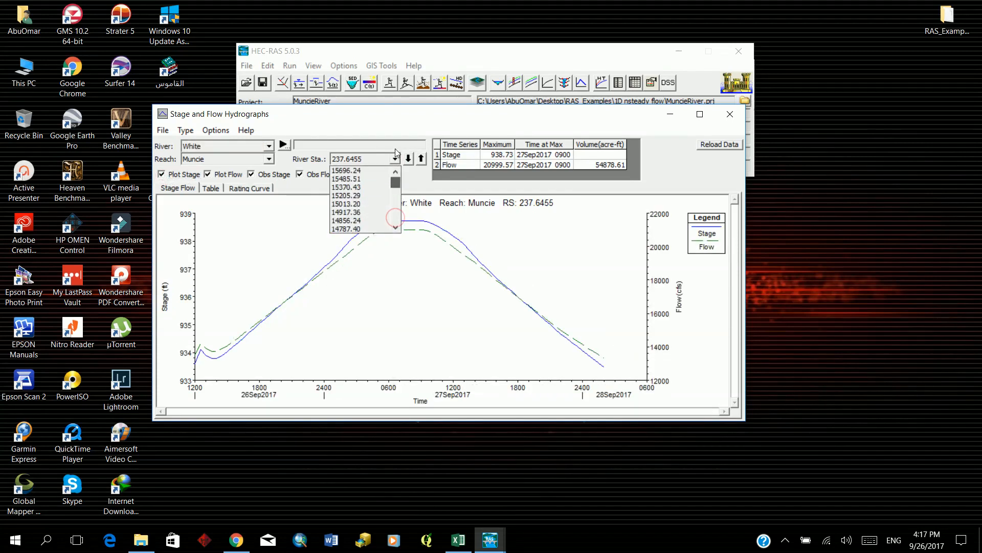
left_click(368, 171)
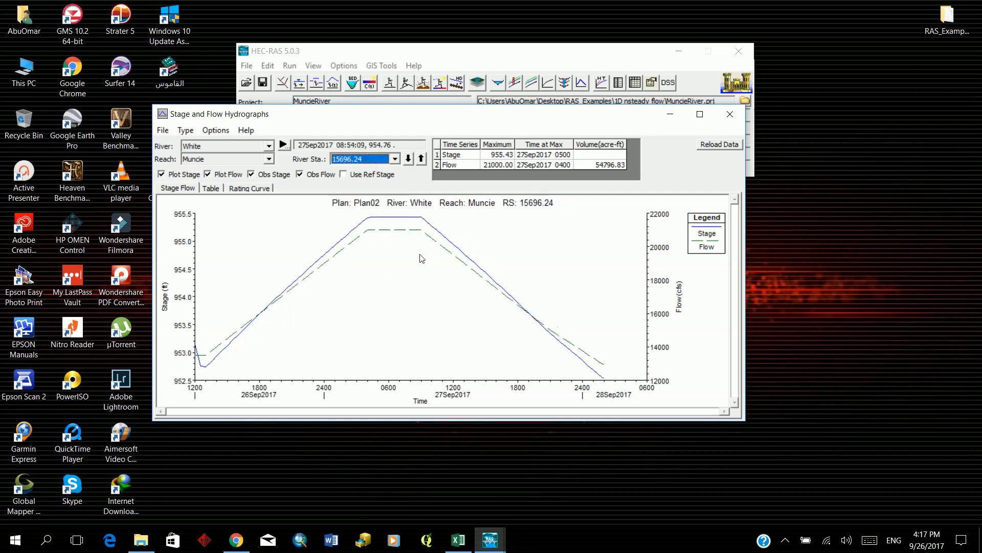
left_click(730, 113)
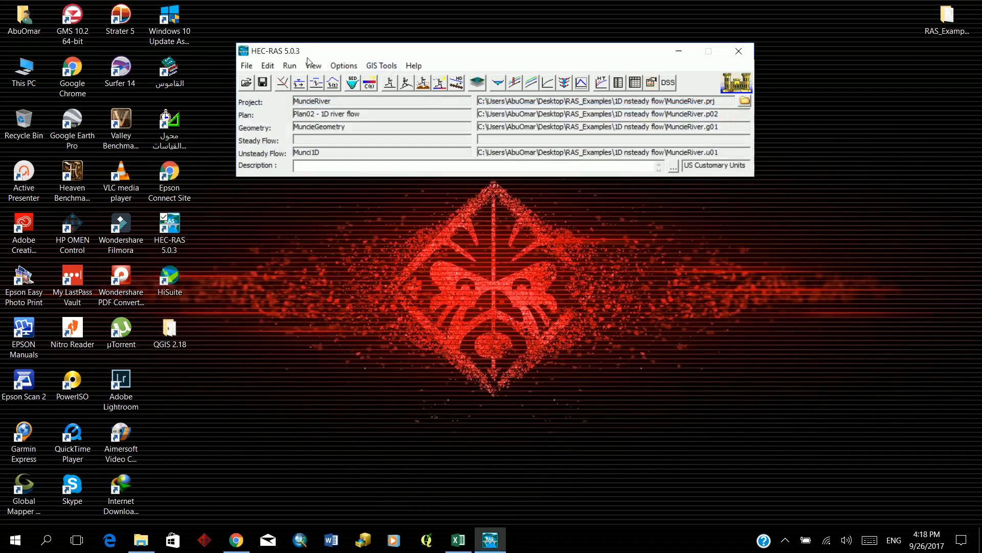
Save the MuncieRiver project and exit HEC-RAS.
left_click(247, 65)
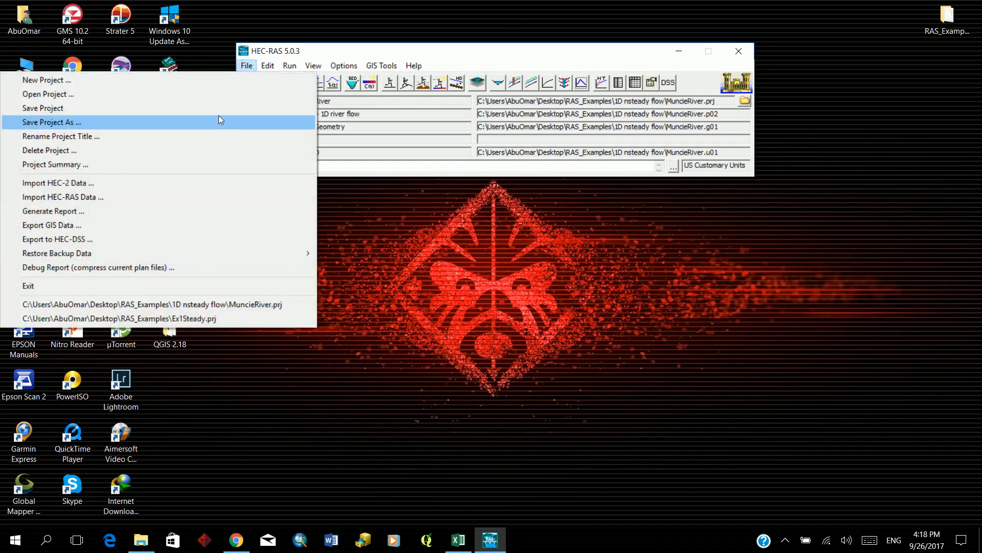
left_click(219, 109)
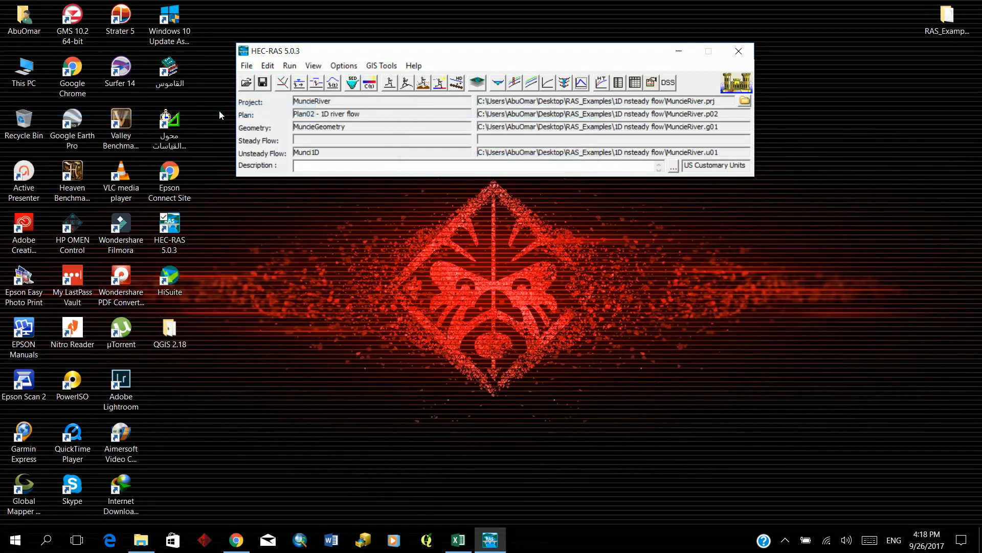
left_click(247, 66)
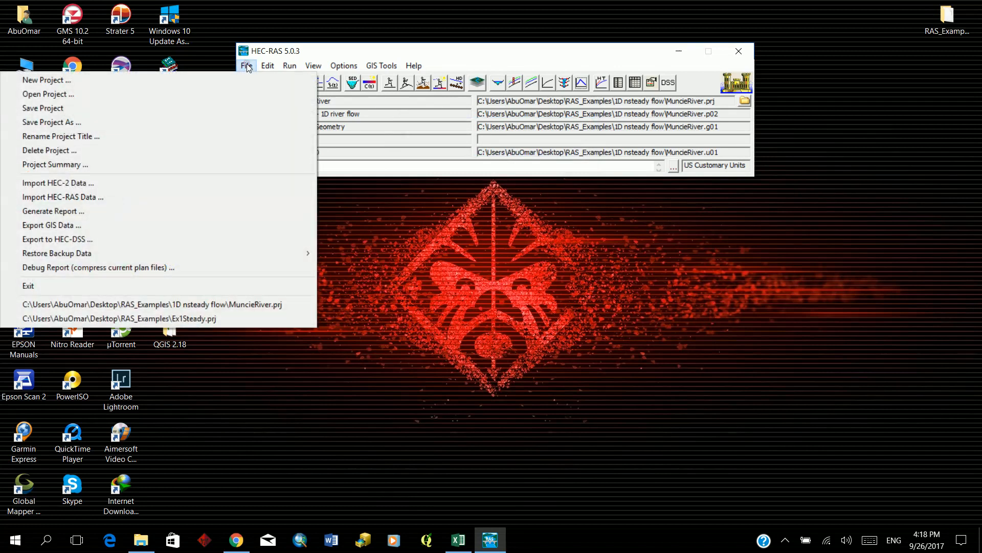
left_click(213, 287)
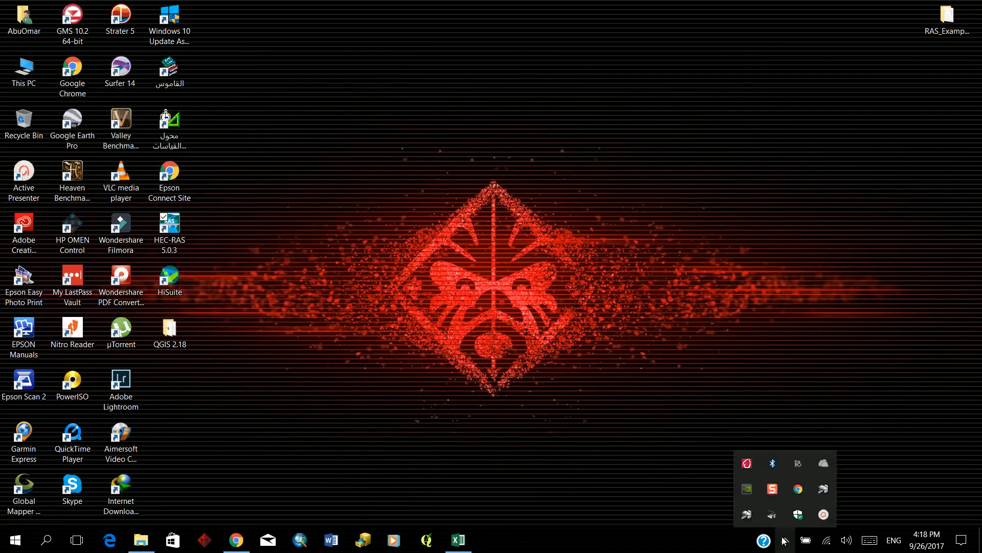